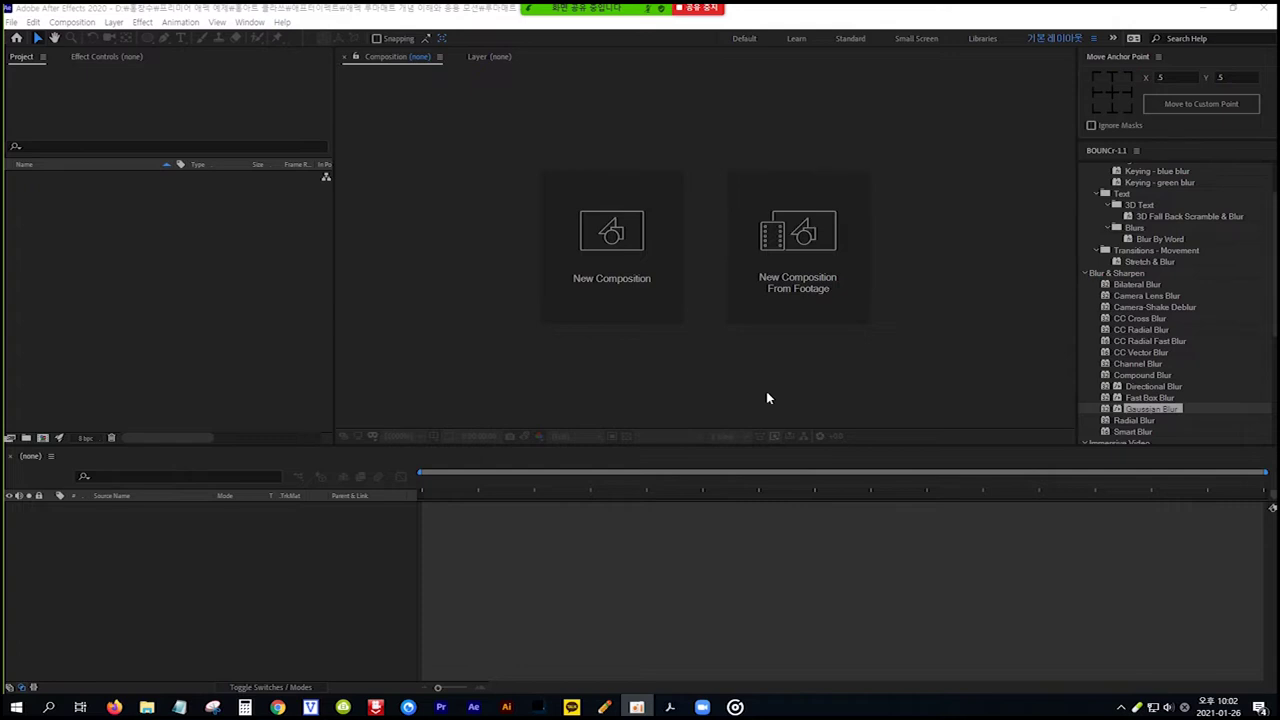
Create a new composition named 루마매트 with the HDTV 1080 29.97 preset
left_click(620, 240)
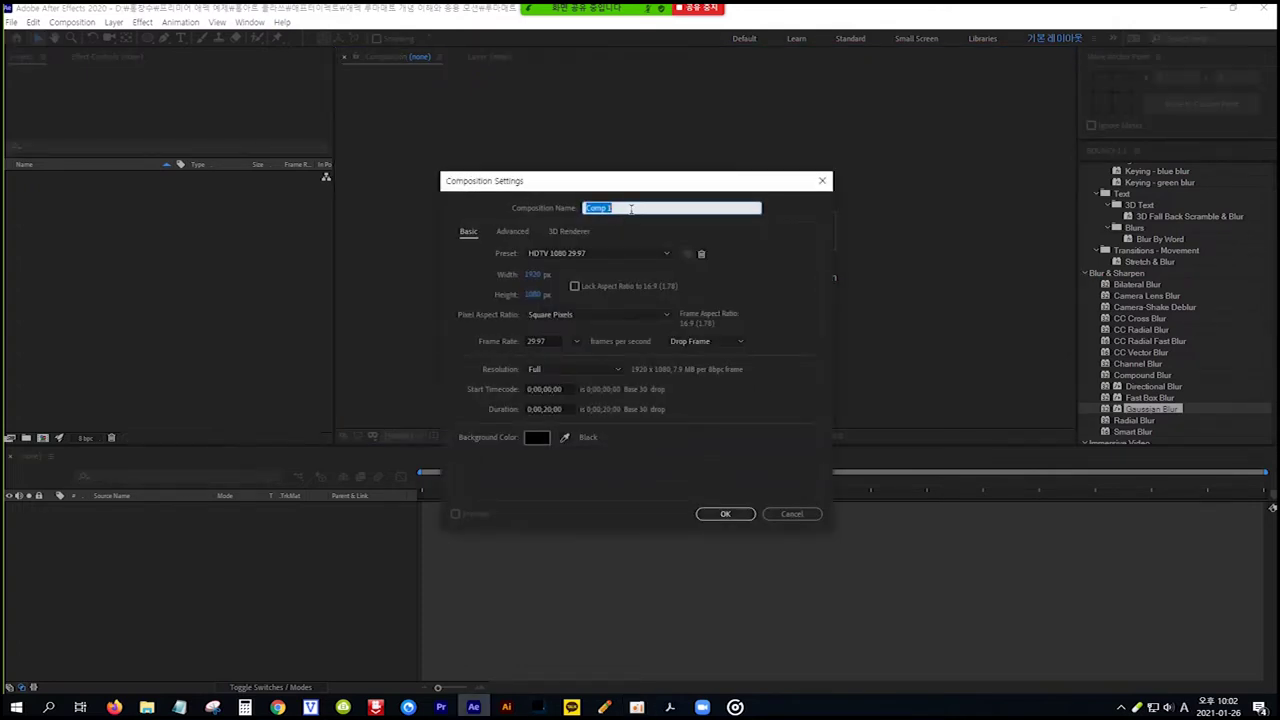
key("Hangul")
type("후ㄹ")
type("마매트")
left_click(669, 253)
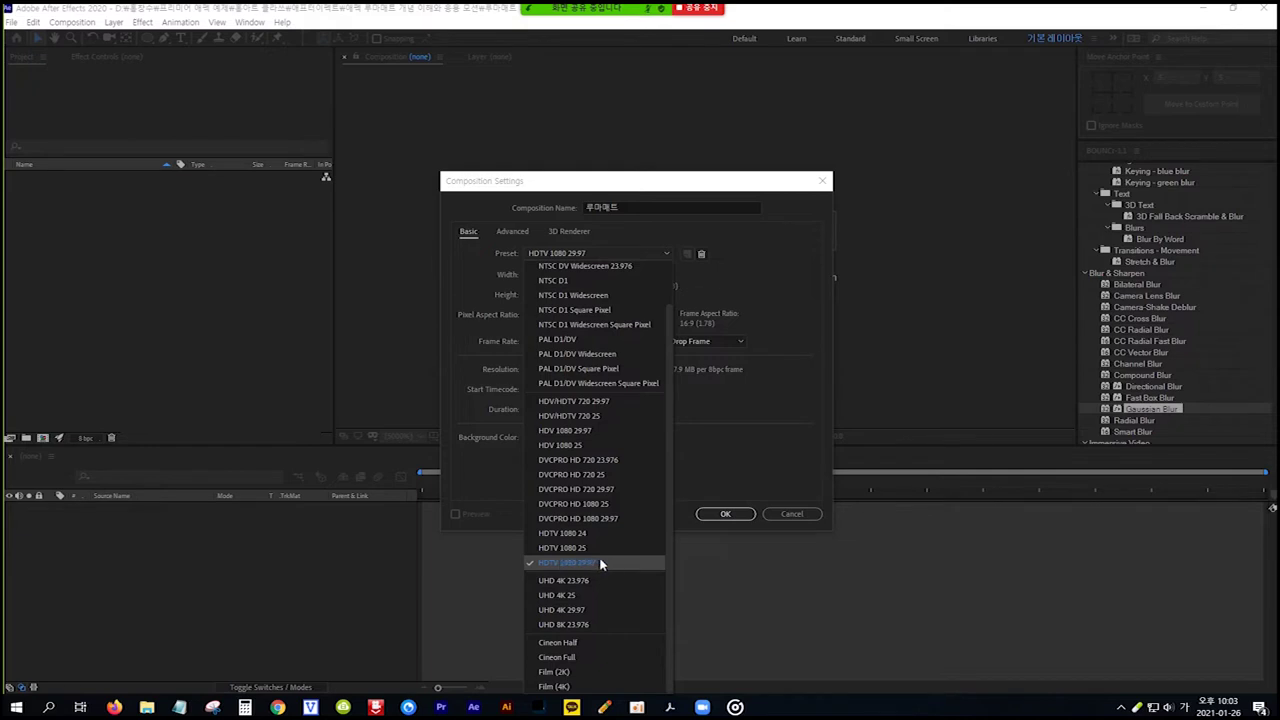
left_click(727, 515)
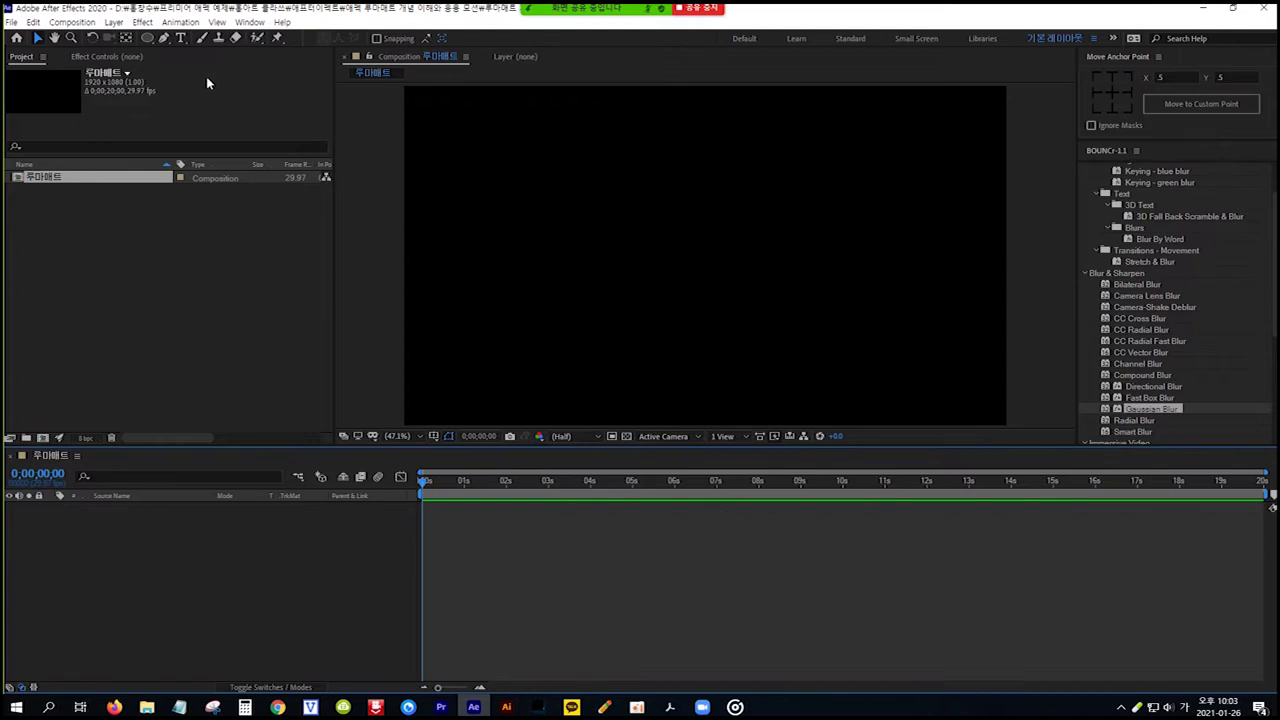
Draw a wide horizontal rectangle across the middle of the composition with the Rectangle tool
left_click(148, 40)
left_click_drag(148, 42, 222, 42)
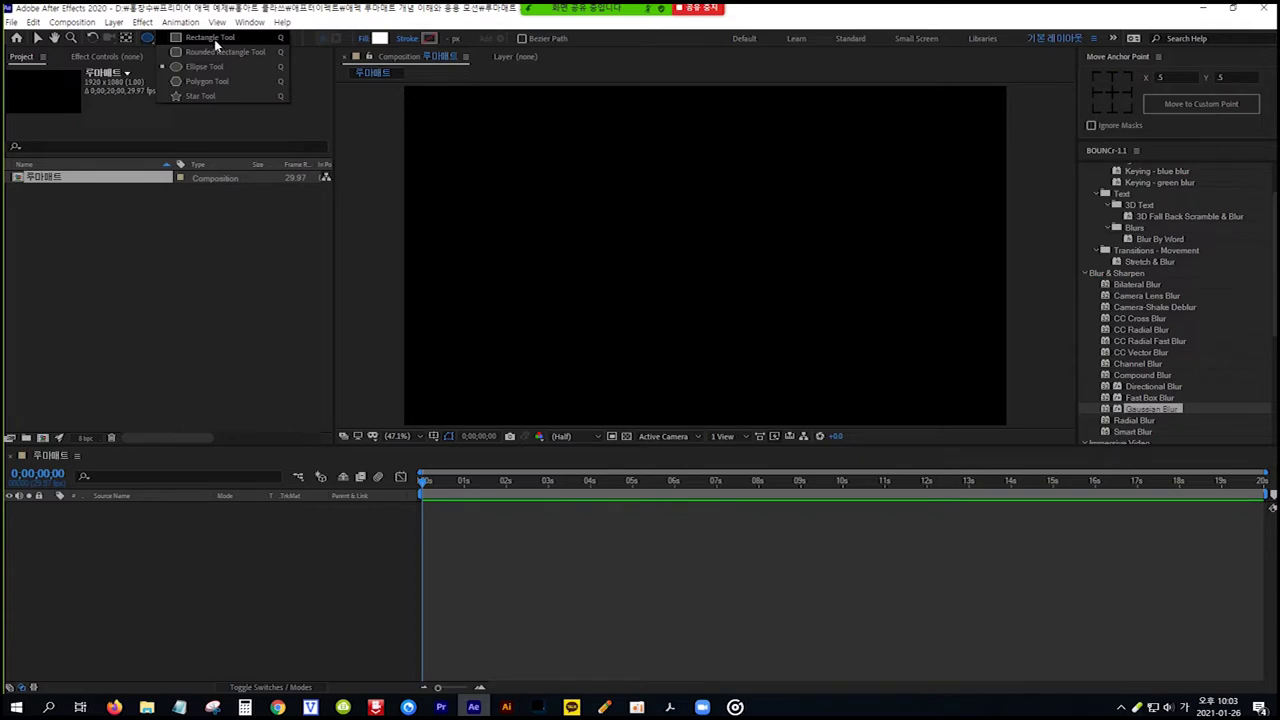
left_click(234, 41)
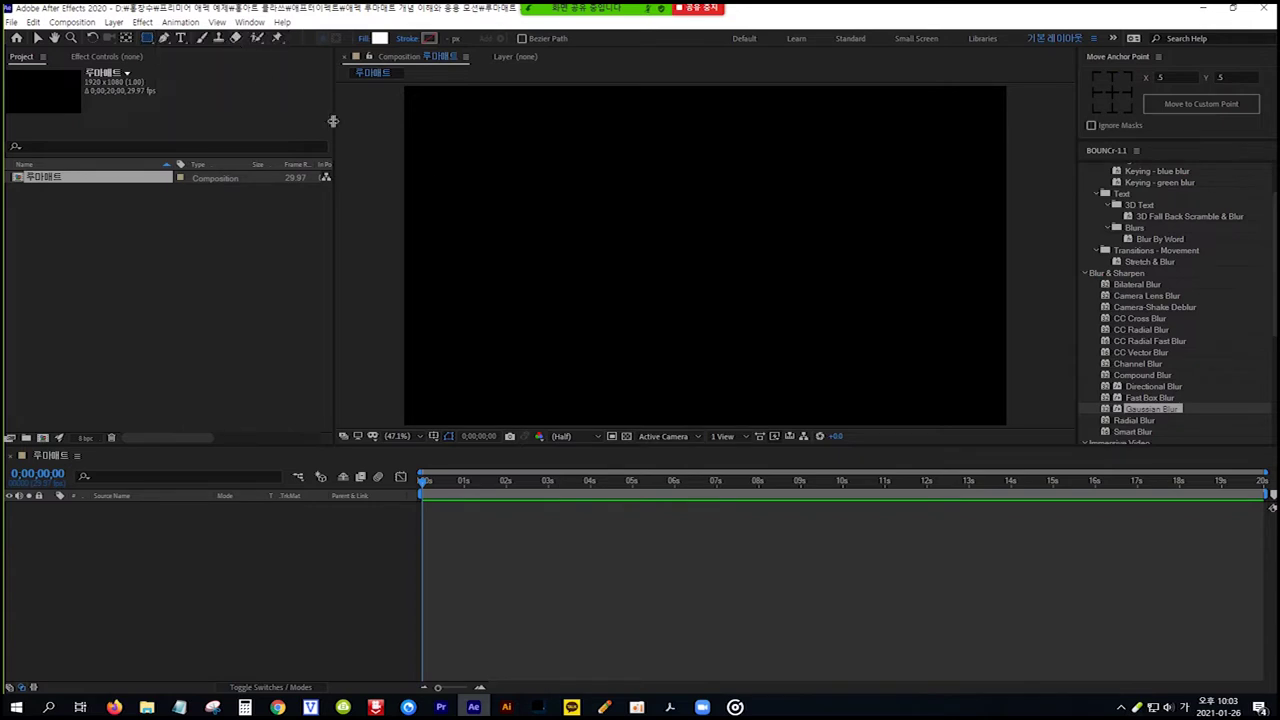
left_click(527, 215)
left_click_drag(527, 215, 914, 306)
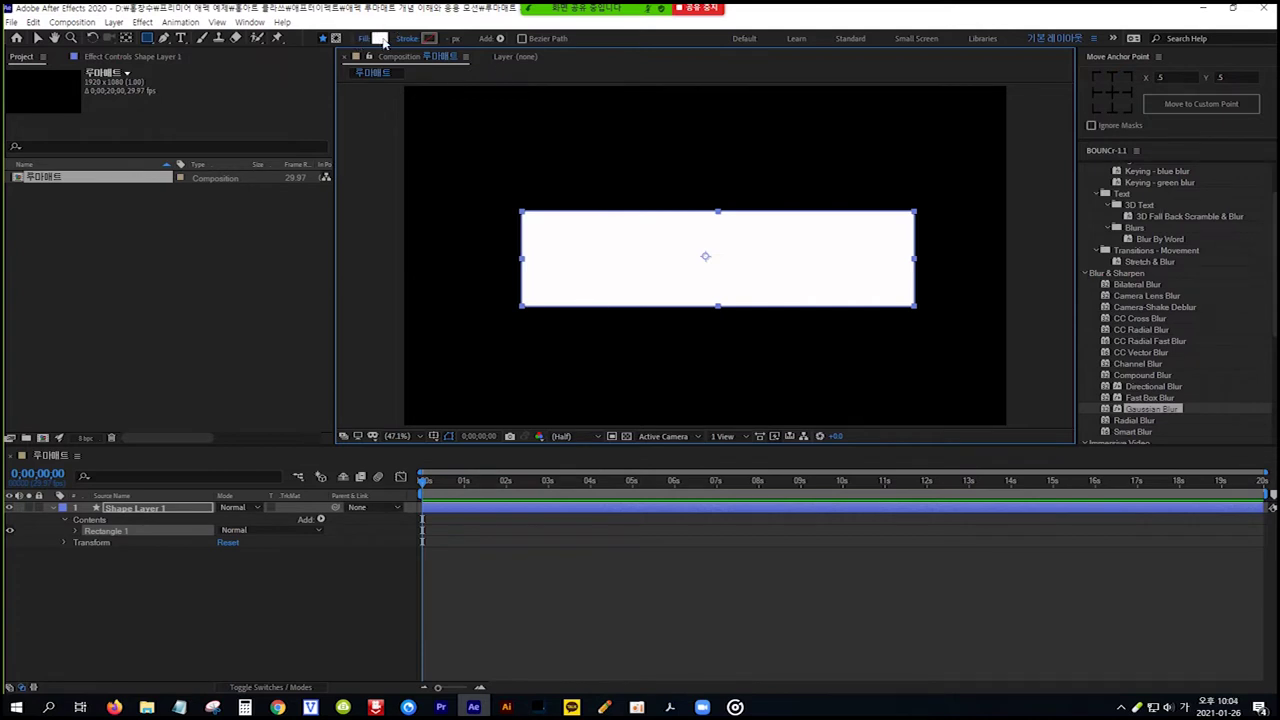
Set the rectangle's fill colour to light pink F584FF
left_click(381, 39)
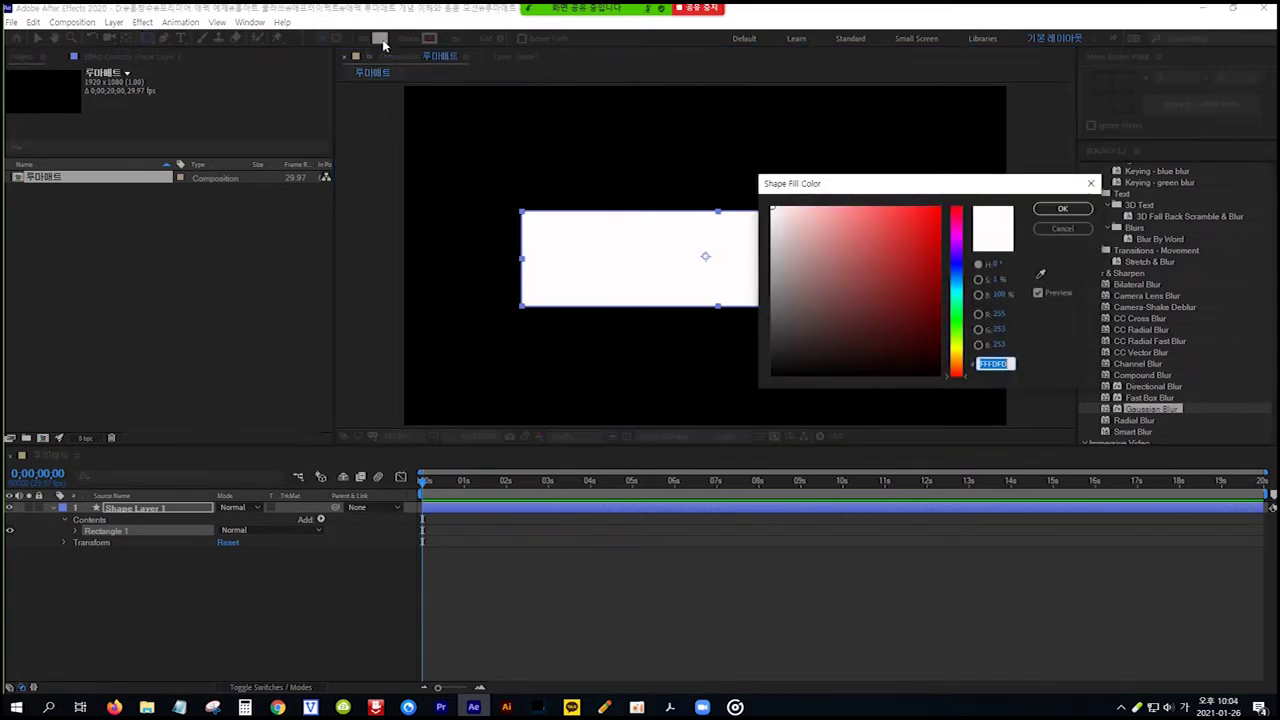
left_click(957, 238)
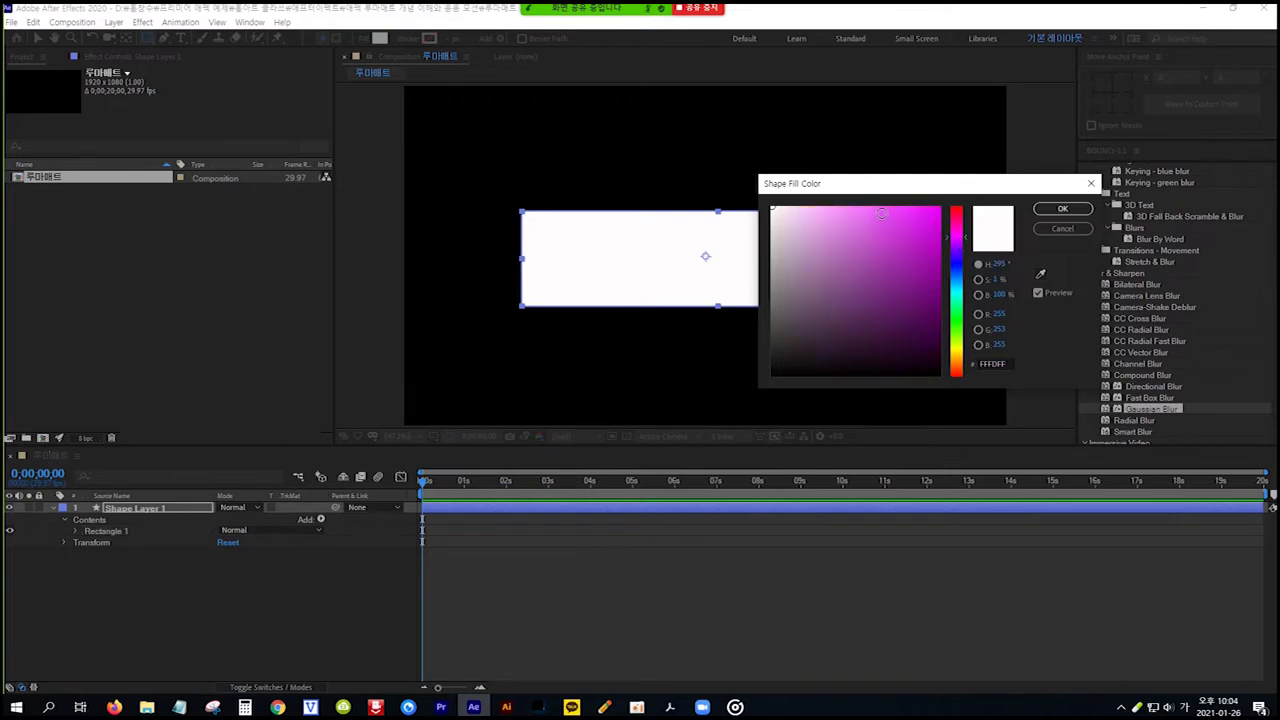
left_click_drag(870, 212, 852, 206)
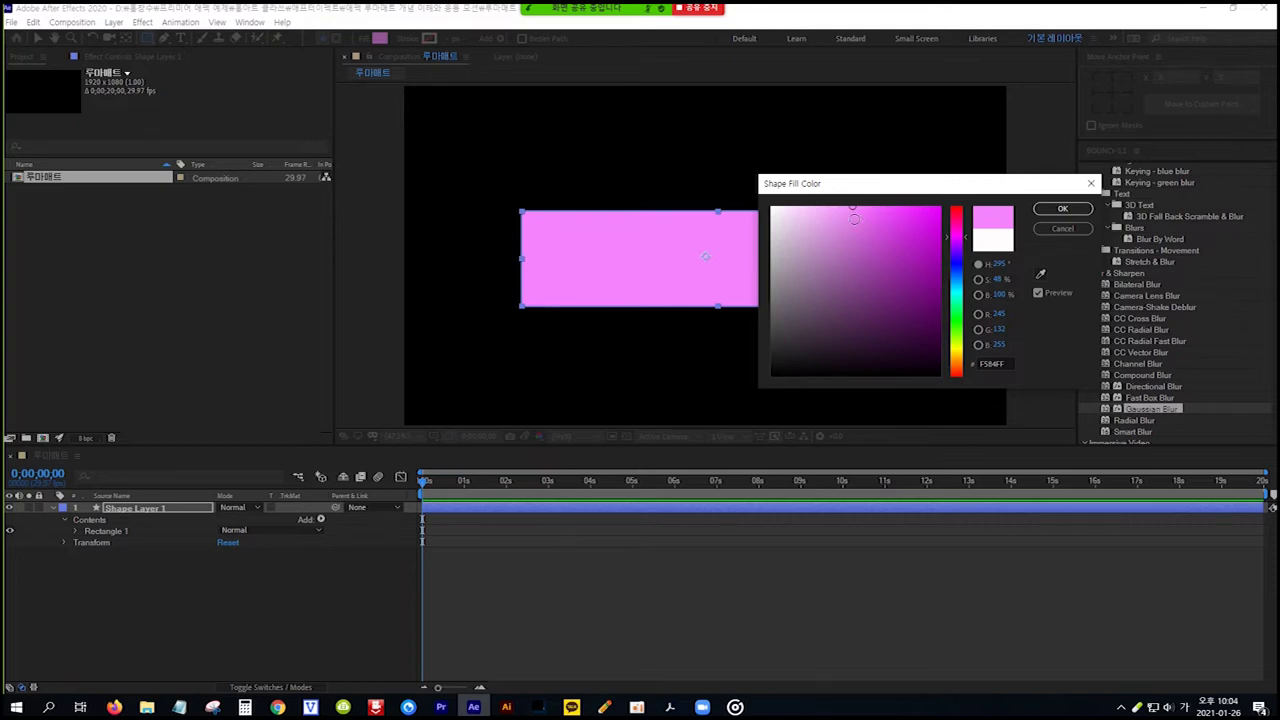
left_click(1058, 209)
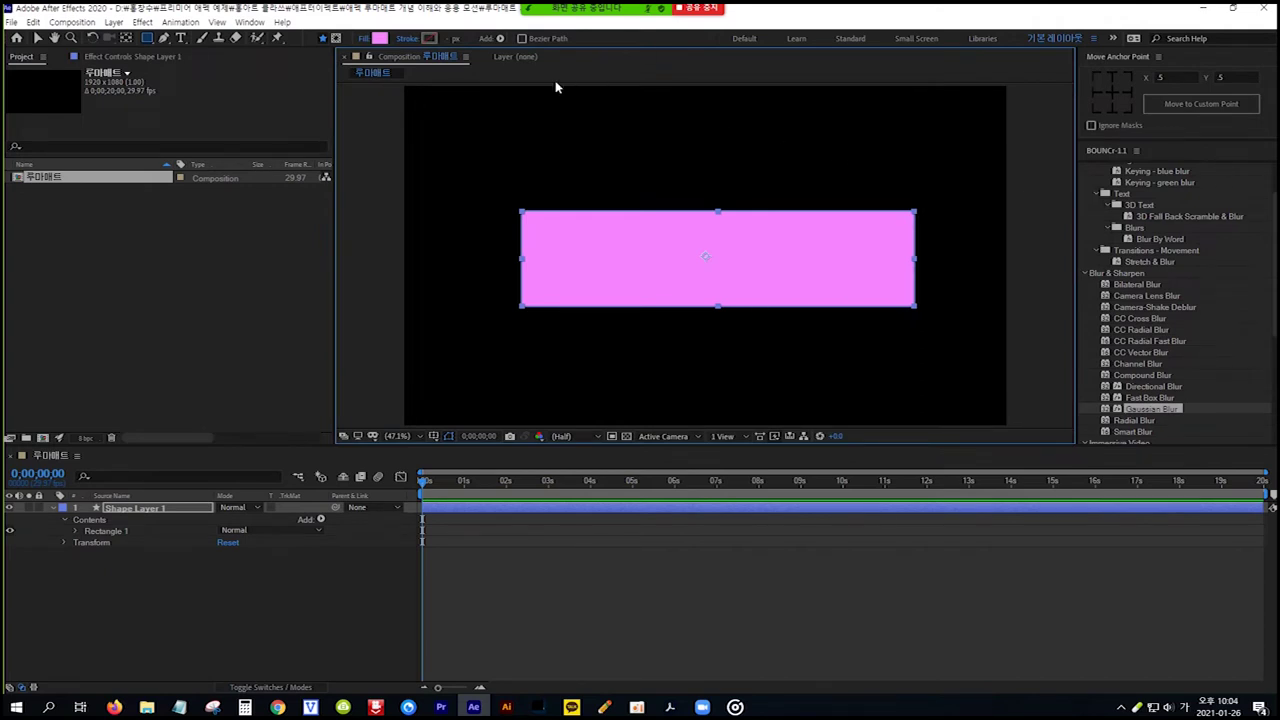
Give the rectangle a dark purple 660083 stroke with a width of 10 px
left_click(428, 40)
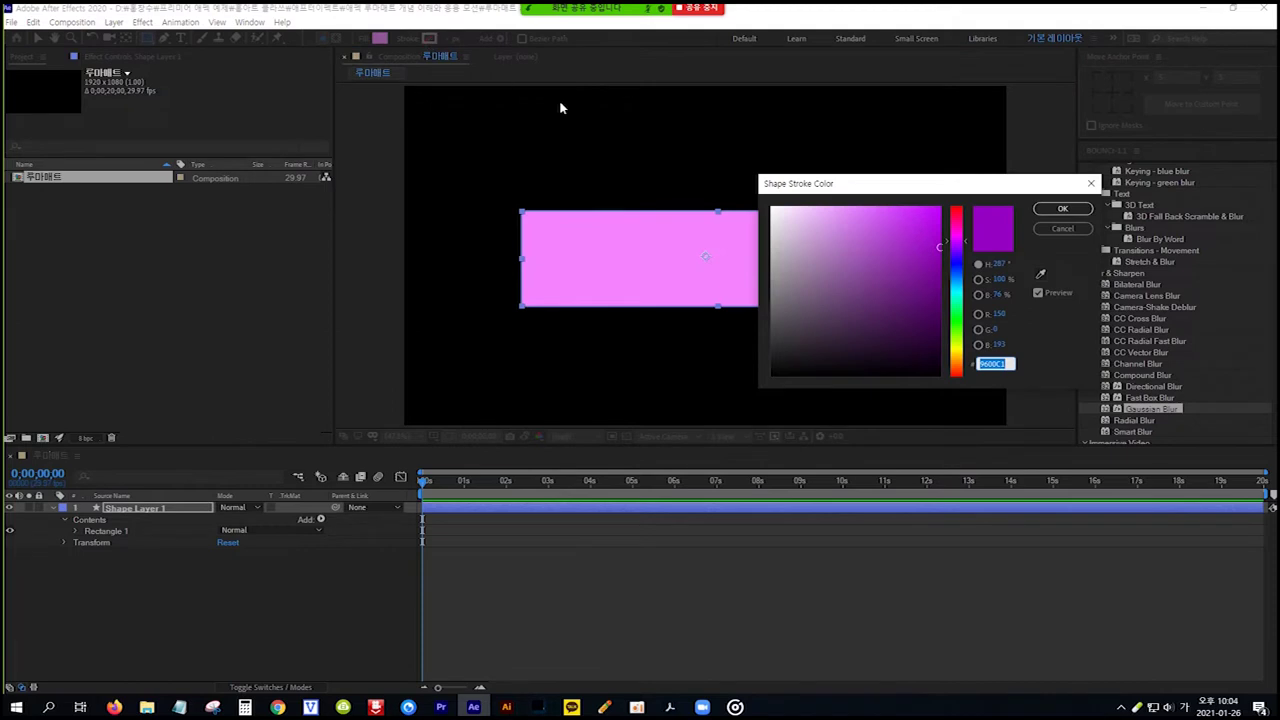
left_click_drag(934, 273, 944, 289)
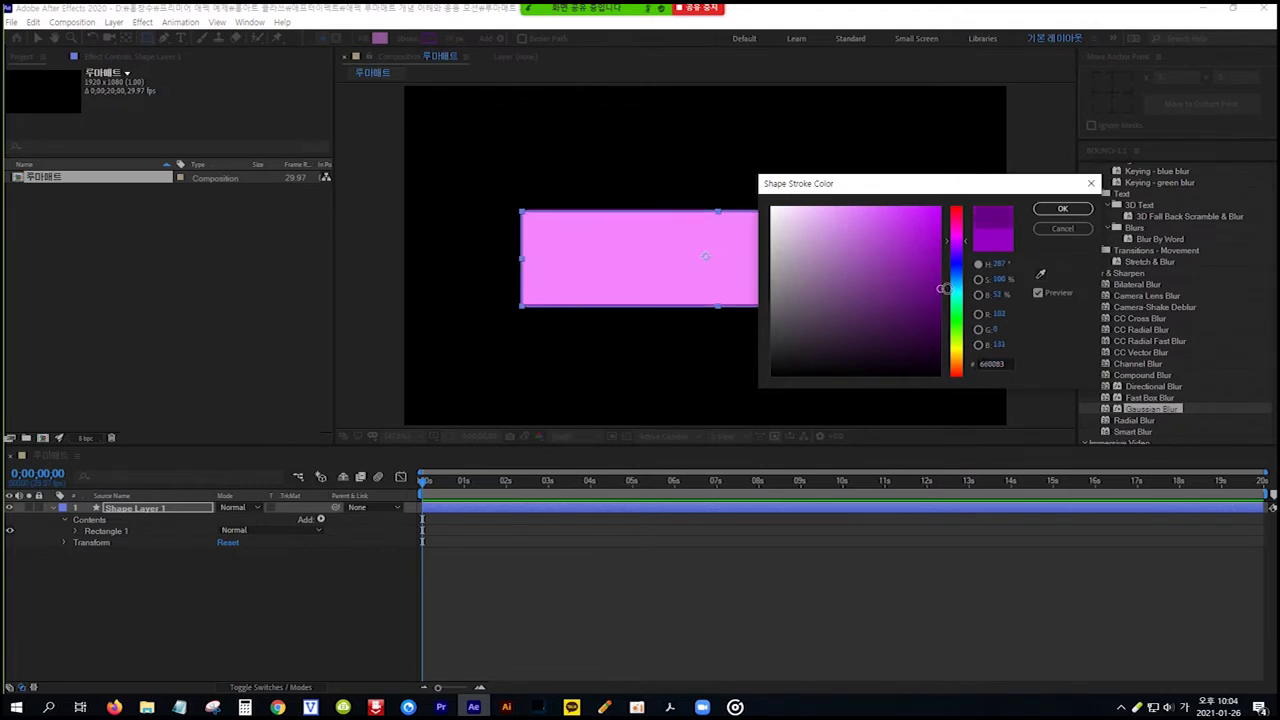
left_click(1078, 212)
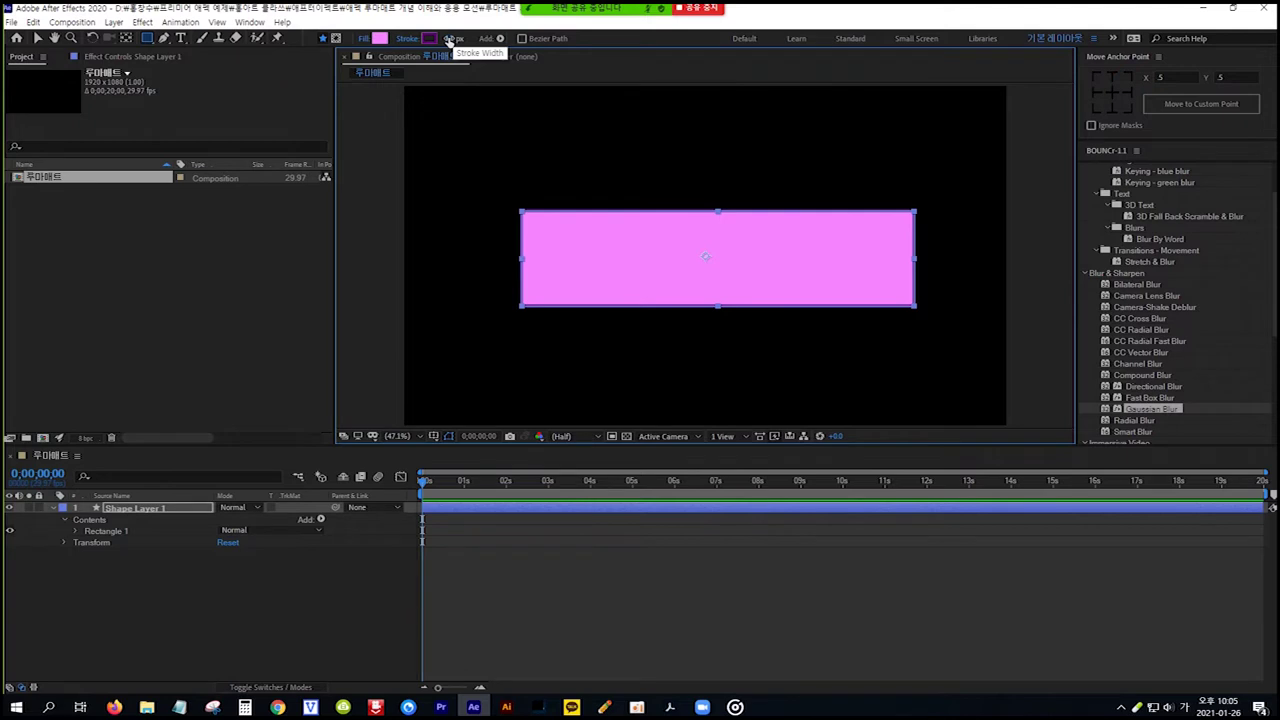
left_click_drag(448, 38, 452, 38)
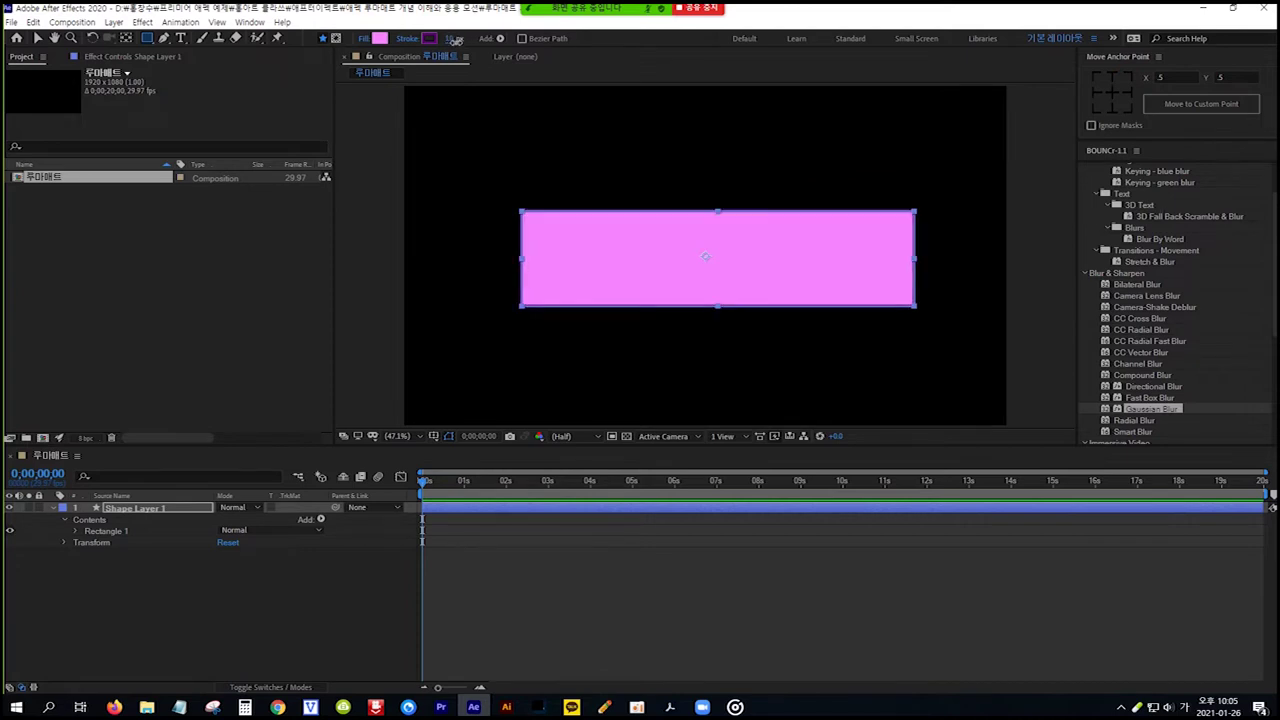
left_click(455, 38)
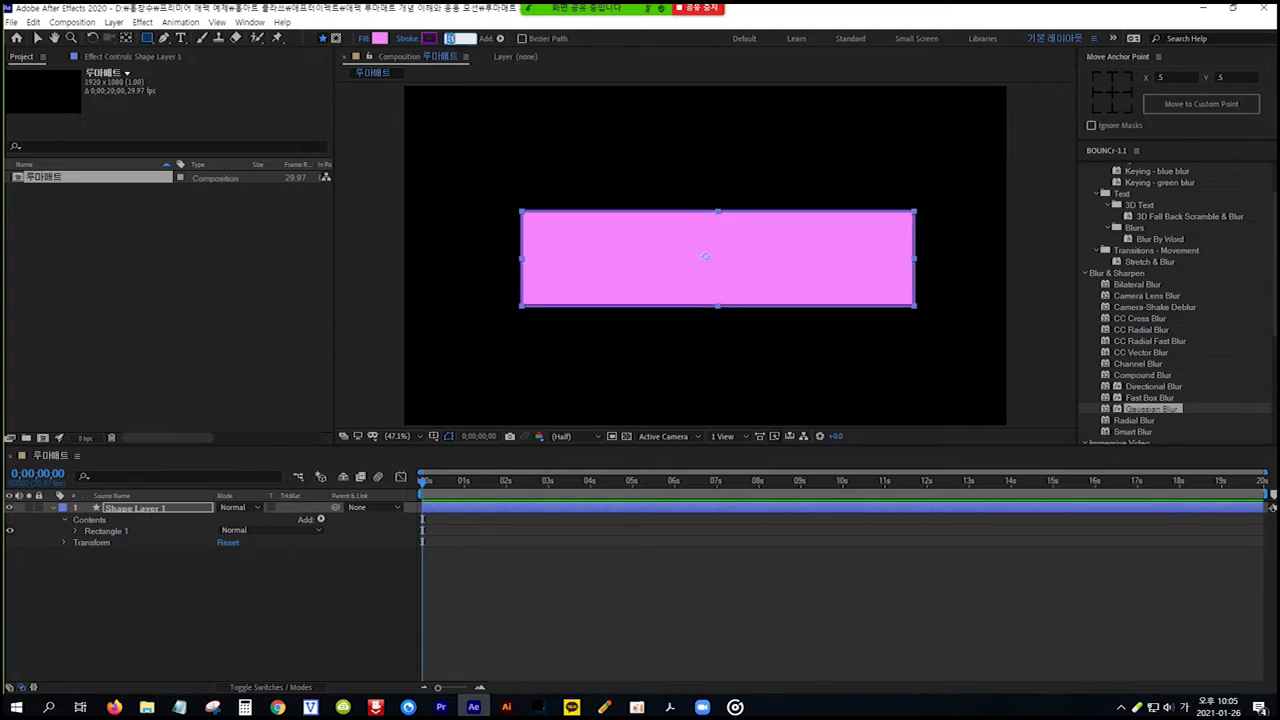
key("Return")
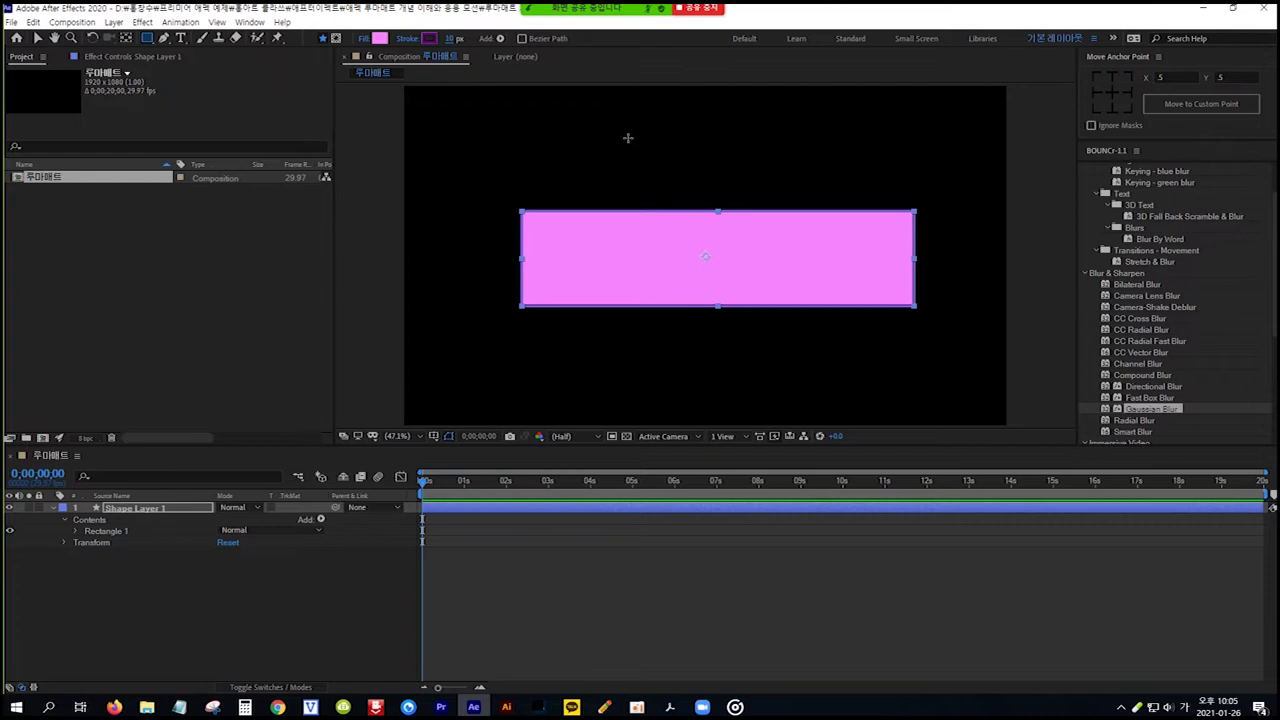
Align the rectangle layer to the composition's centre, both horizontally and vertically
left_click(1112, 155)
left_click(1150, 171)
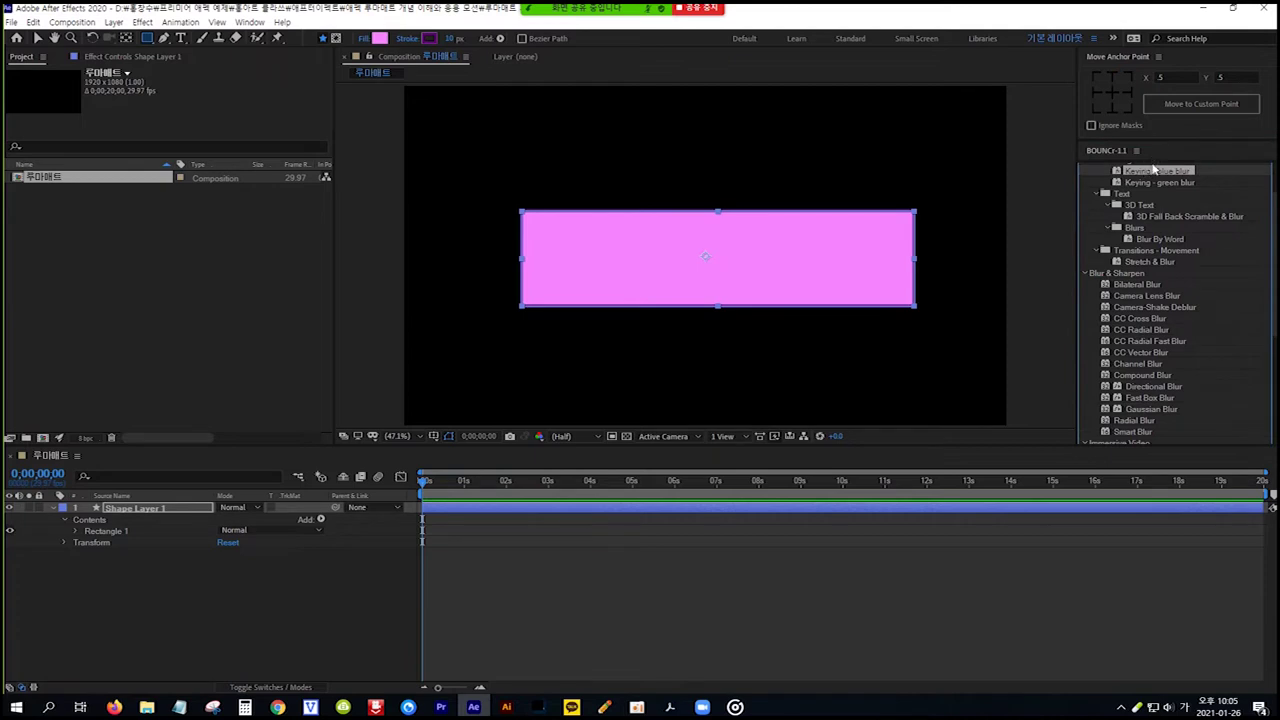
left_click_drag(1275, 203, 1275, 315)
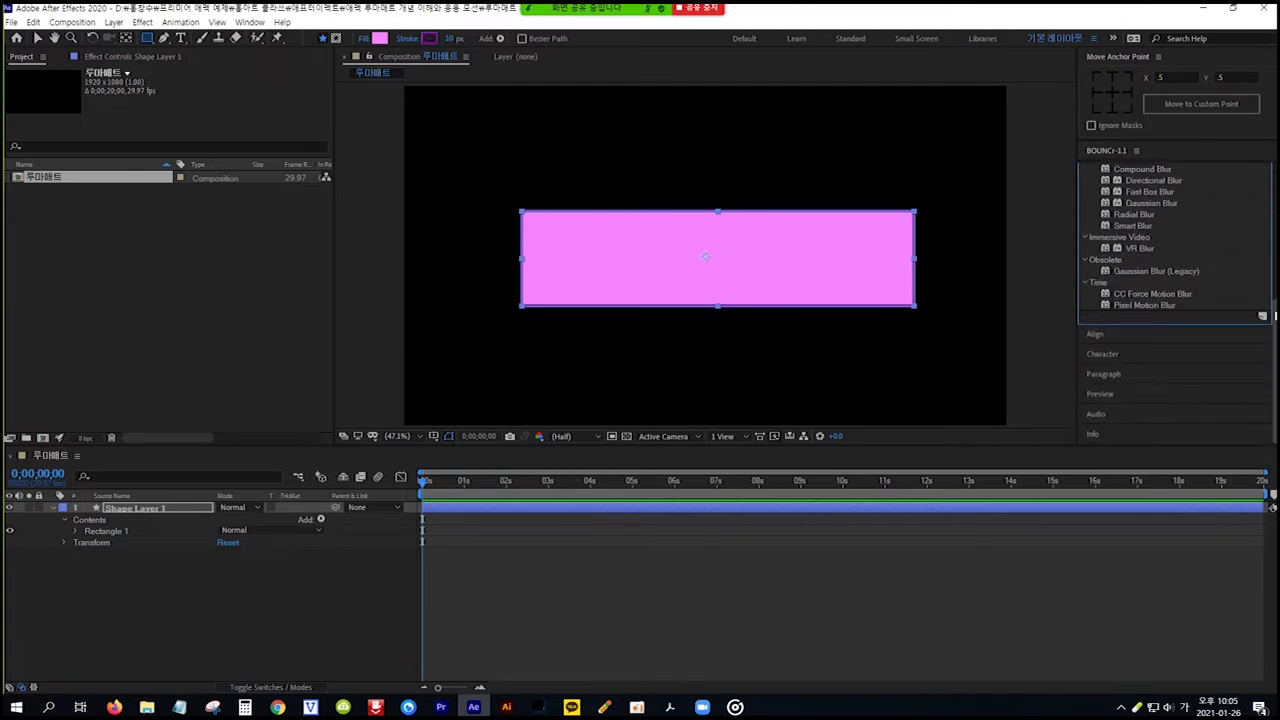
left_click(1147, 331)
left_click(1115, 227)
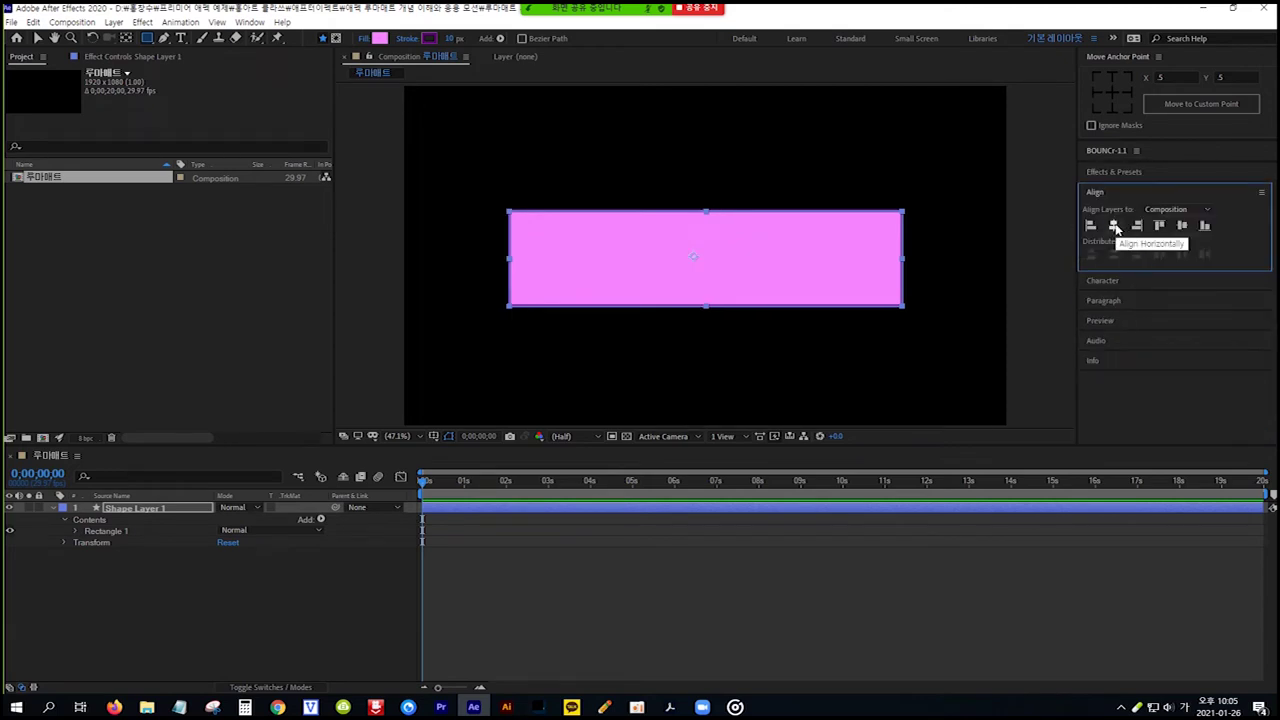
left_click(1181, 227)
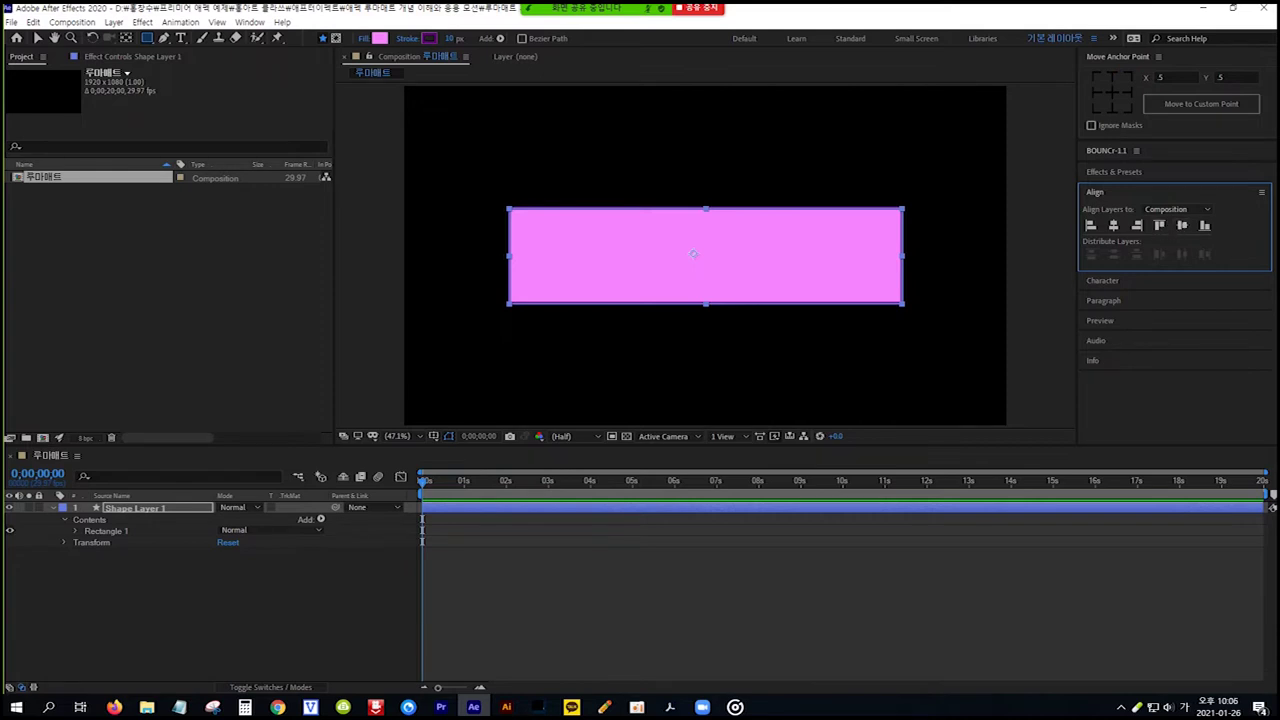
Add a horizontal text layer reading BLACKPINK over the rectangle
left_click(180, 38)
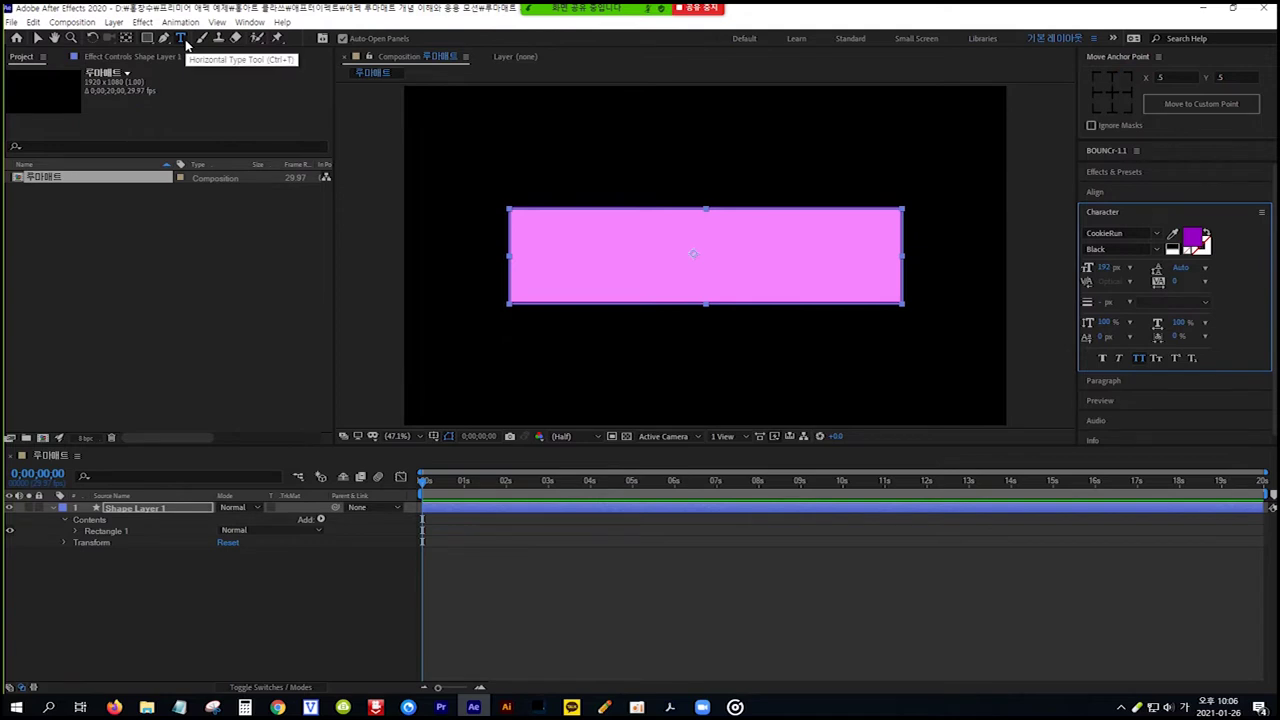
left_click(551, 276)
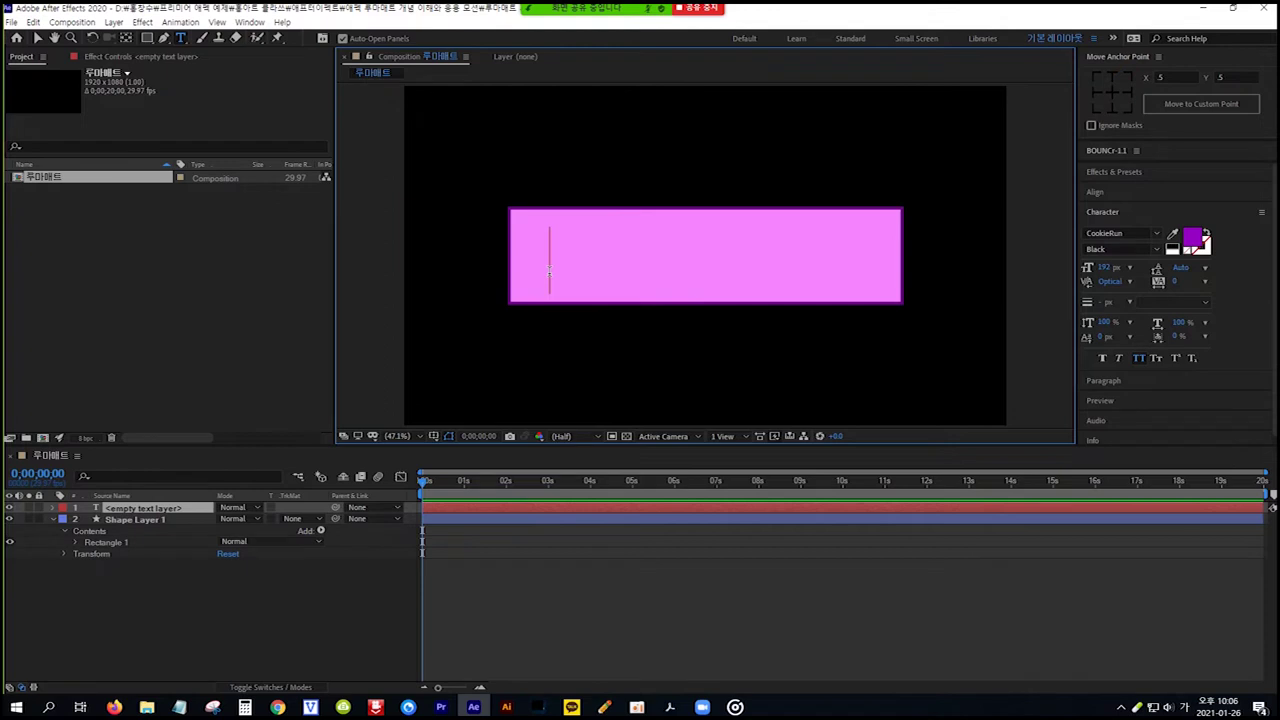
key("Hangul")
type("B")
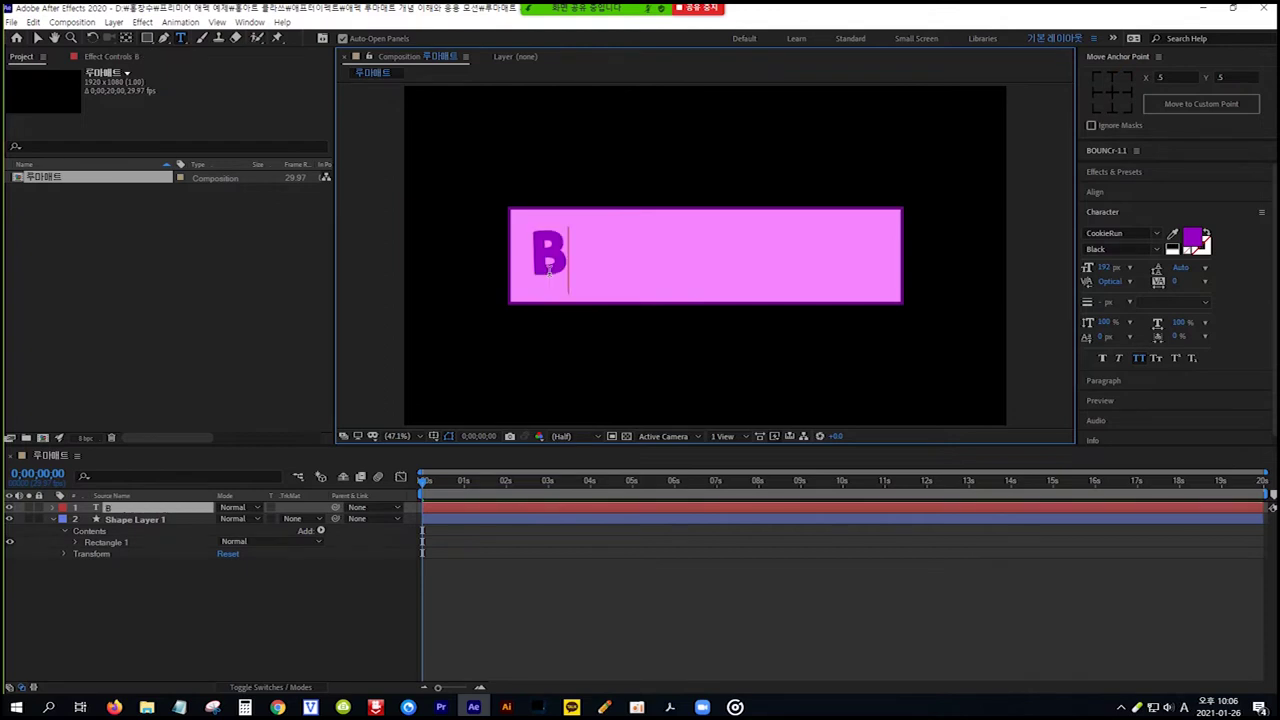
type("LACK")
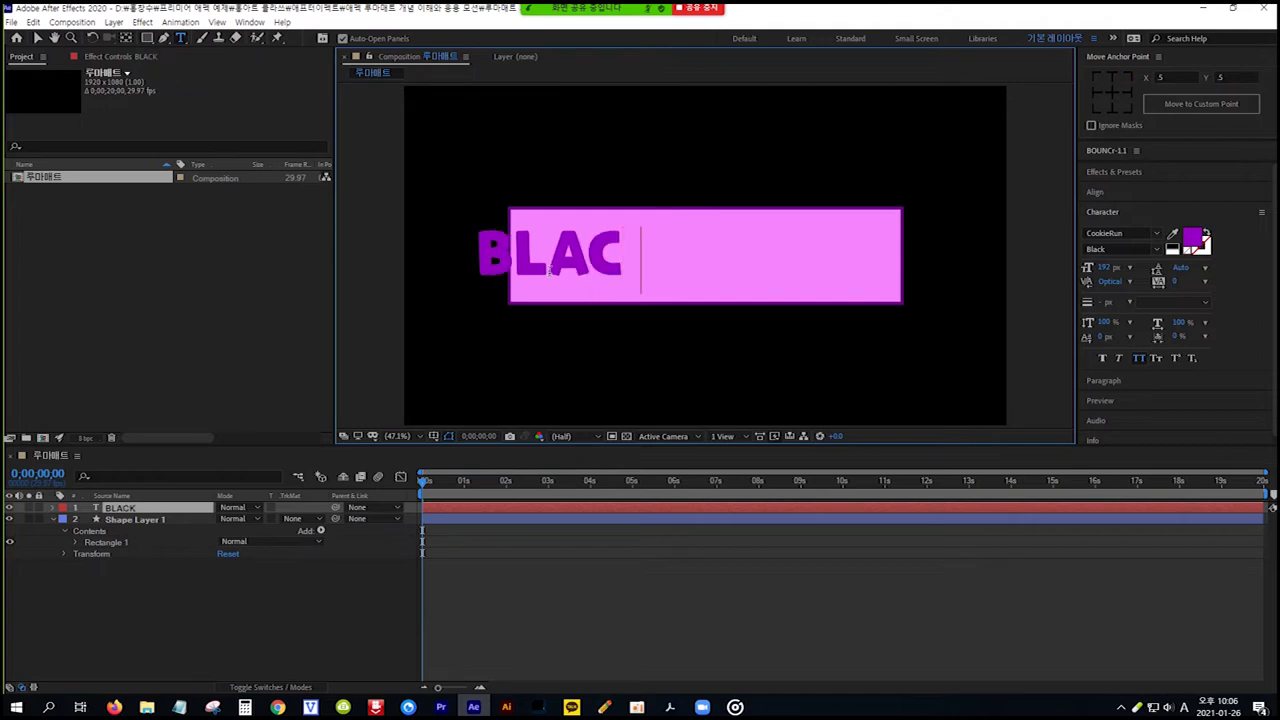
type("PIN")
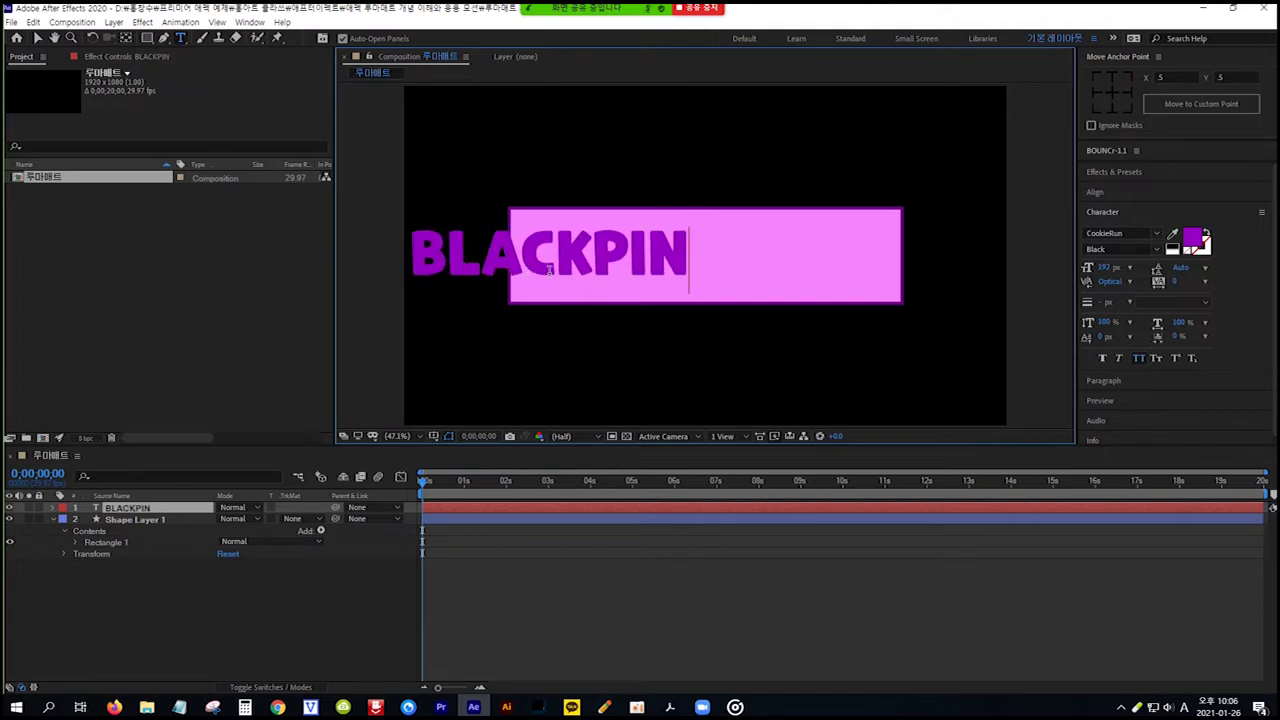
type("K")
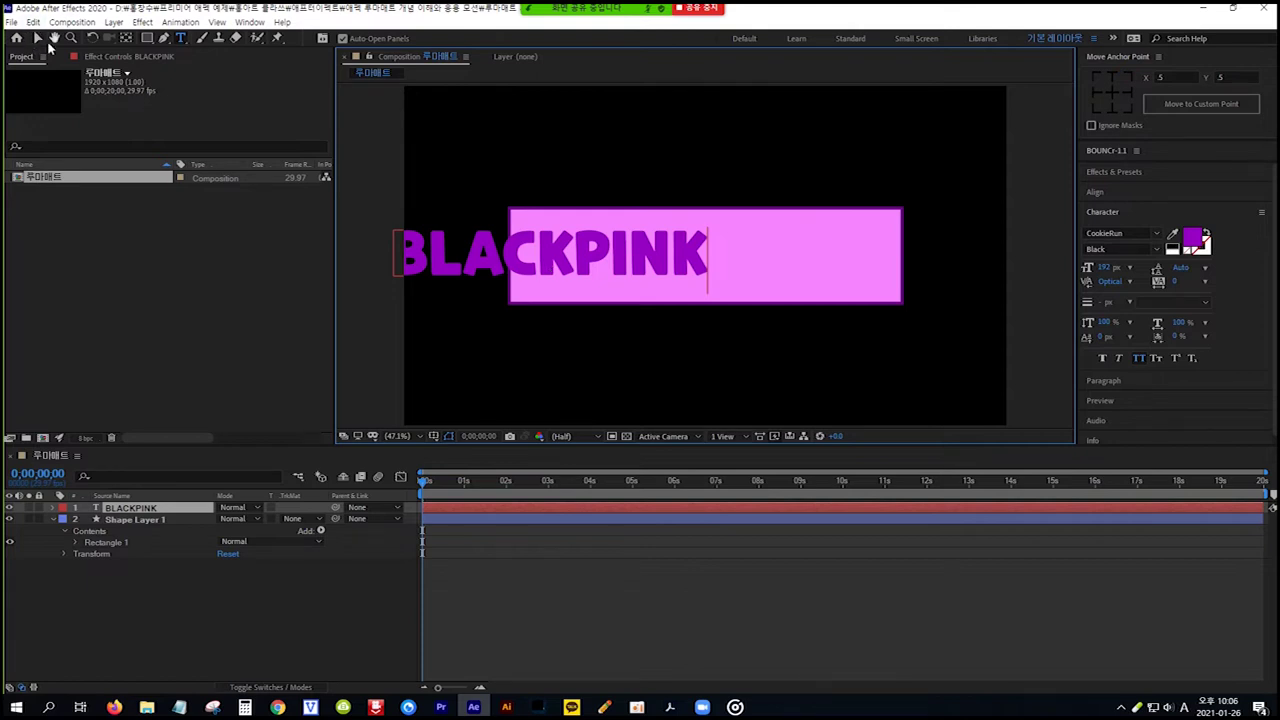
left_click(38, 39)
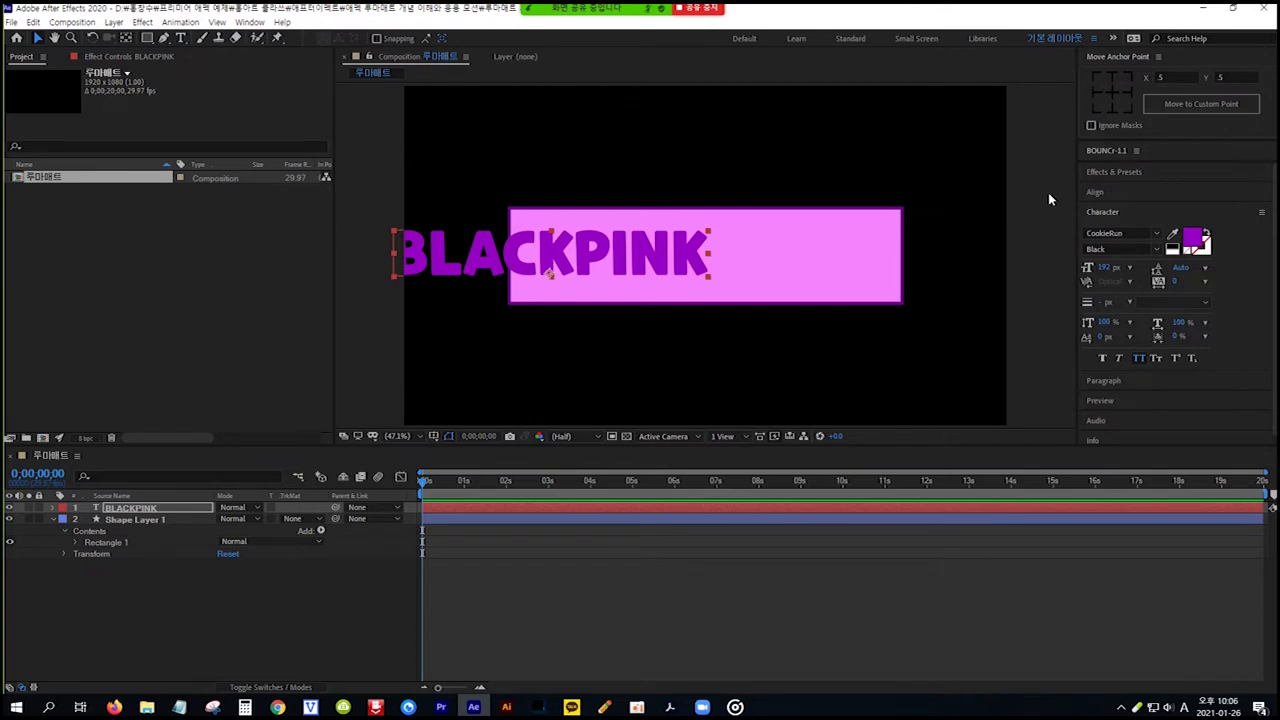
Centre the BLACKPINK text horizontally and vertically in the composition, turning off Caps Lock so the view refreshes
left_click(1129, 193)
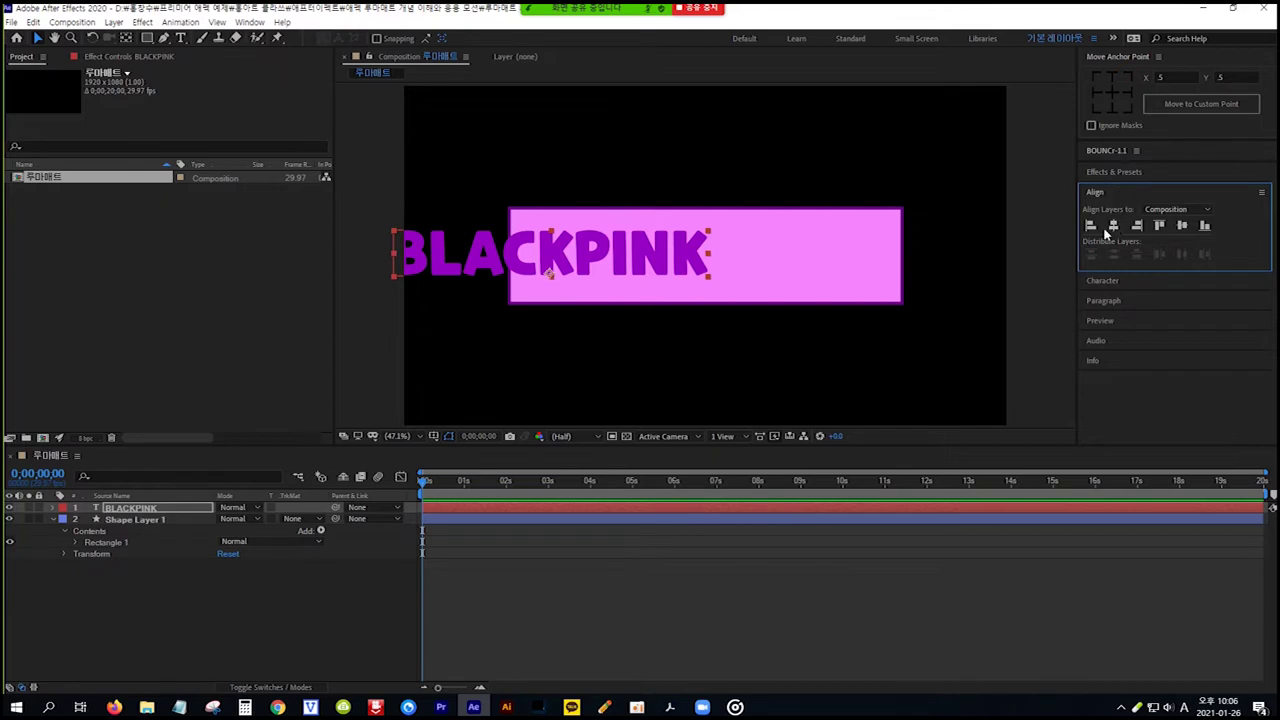
left_click(1114, 228)
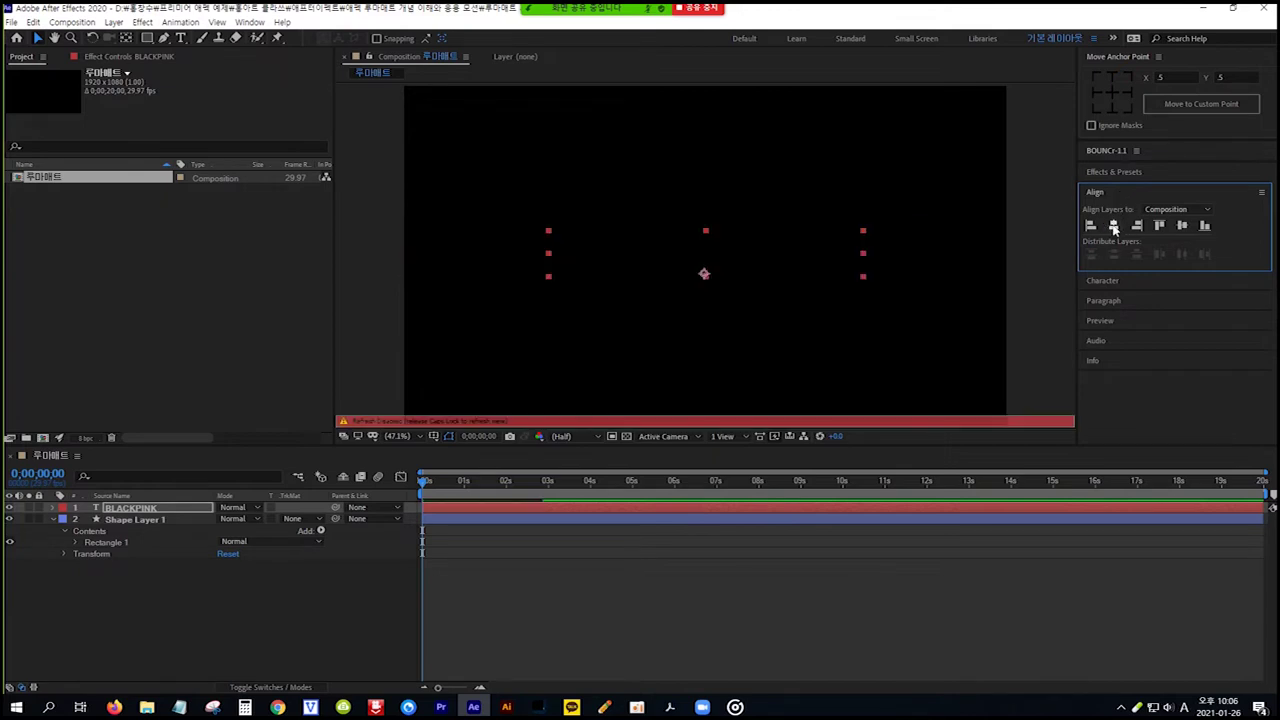
key("Caps_Lock")
left_click(1183, 227)
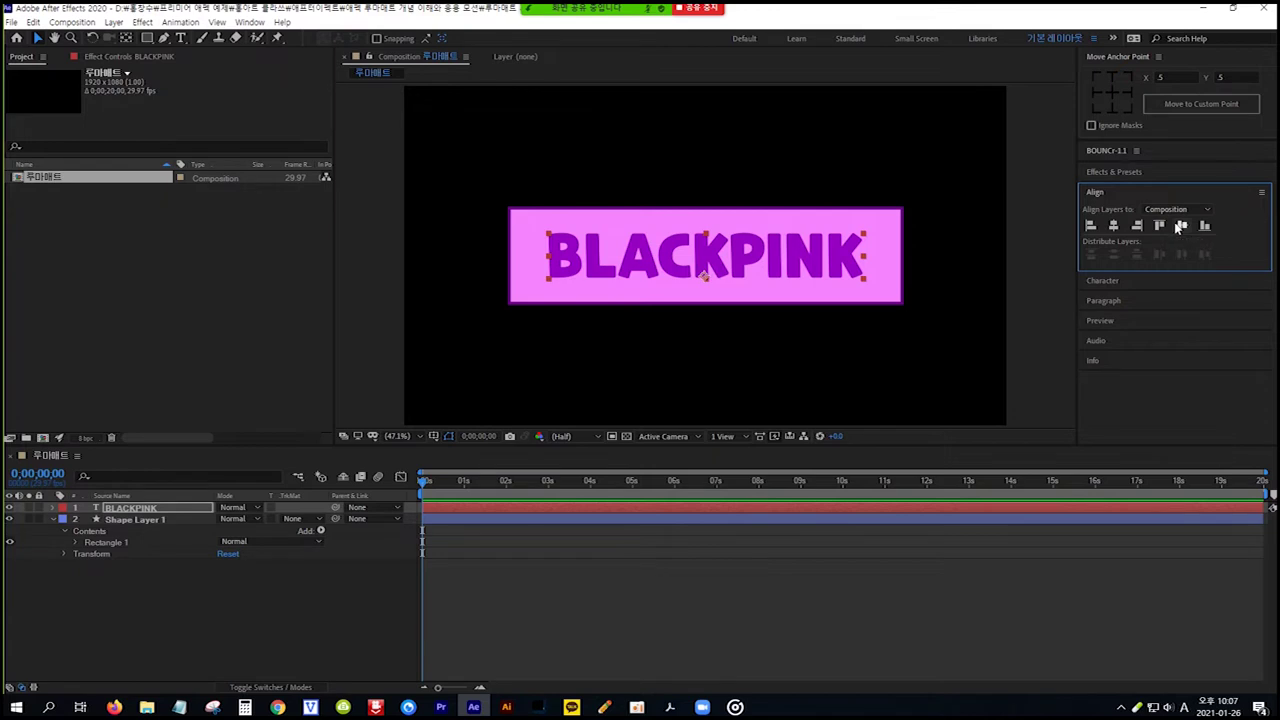
Enlarge the BLACKPINK text to a font size of 208 px inside the rectangle
left_click(1133, 281)
left_click_drag(1103, 272, 1115, 268)
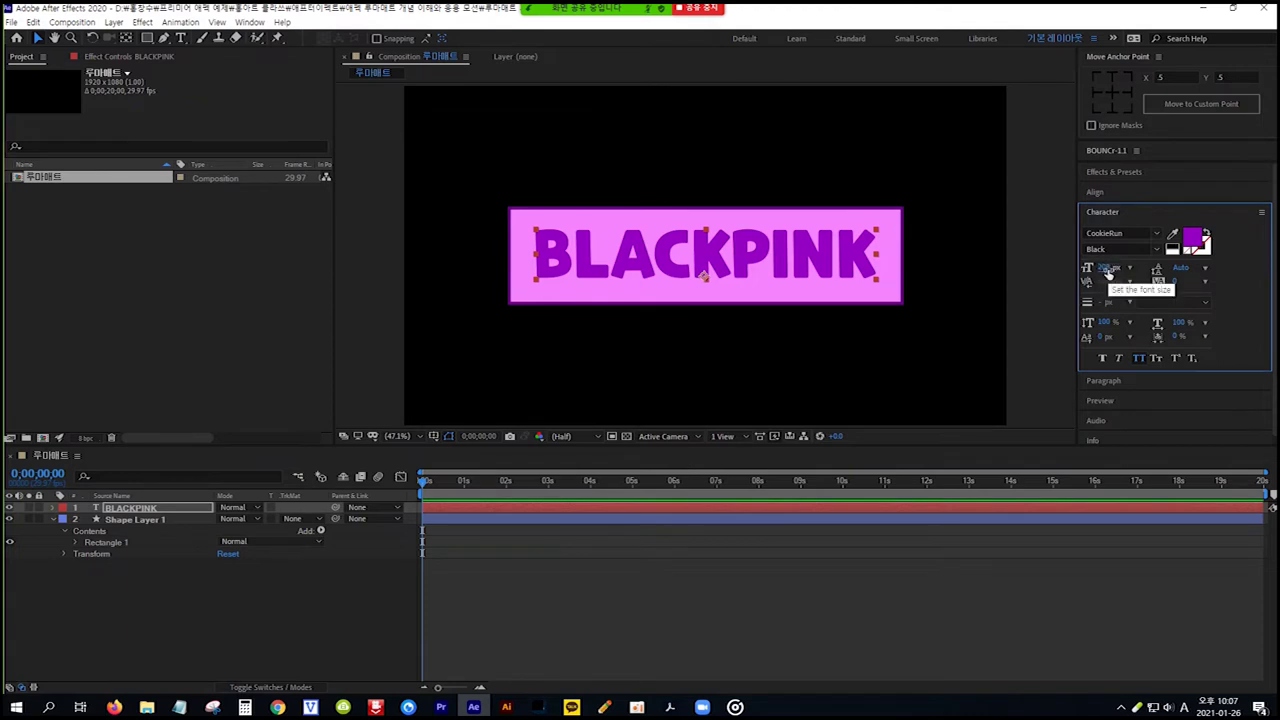
left_click(900, 263)
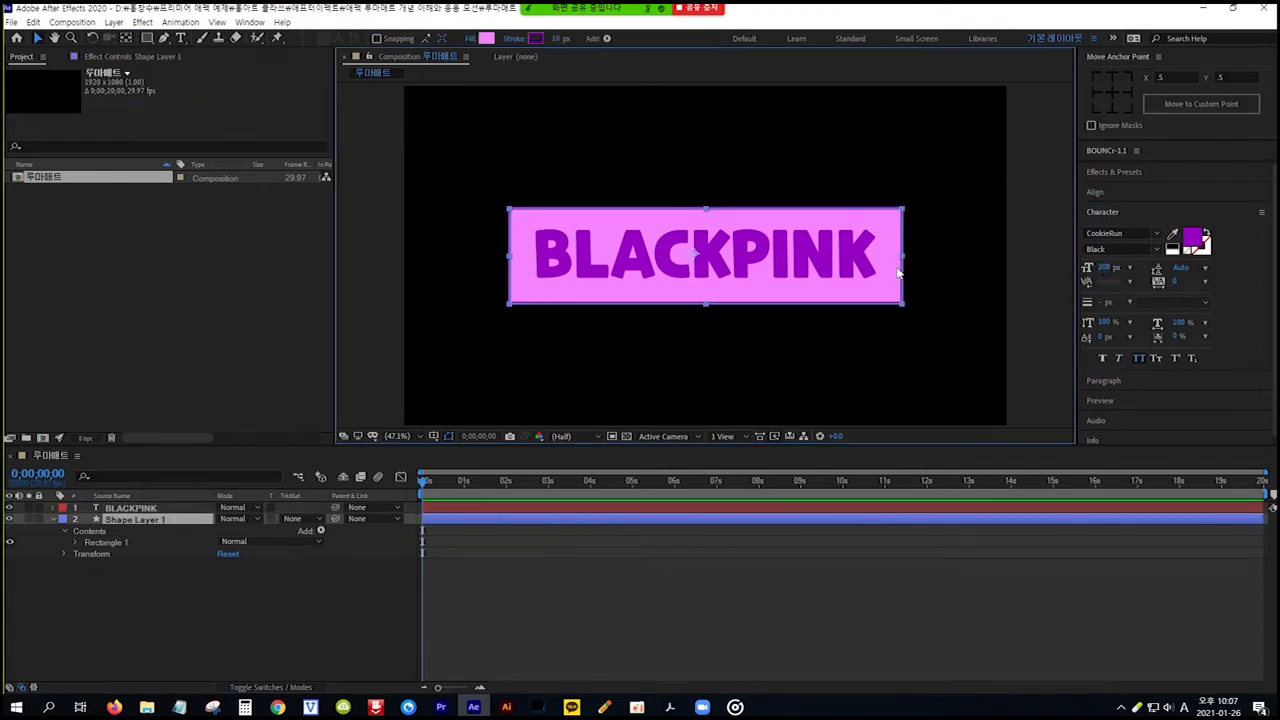
mouse_move(903, 262)
left_mouse_down()
mouse_move(922, 258)
mouse_move(903, 262)
left_mouse_up()
Match the BLACKPINK text's fill to the rectangle's dark purple stroke by sampling it with the eyedropper
left_click(140, 507)
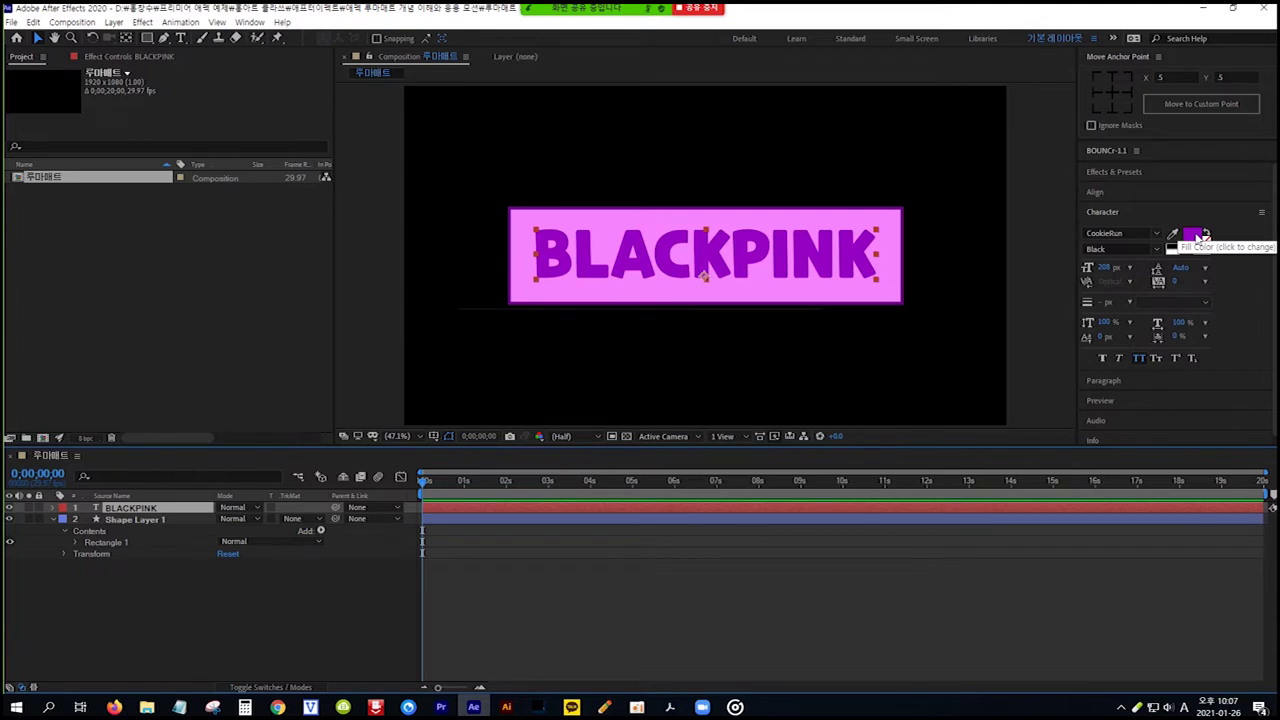
left_click(1173, 234)
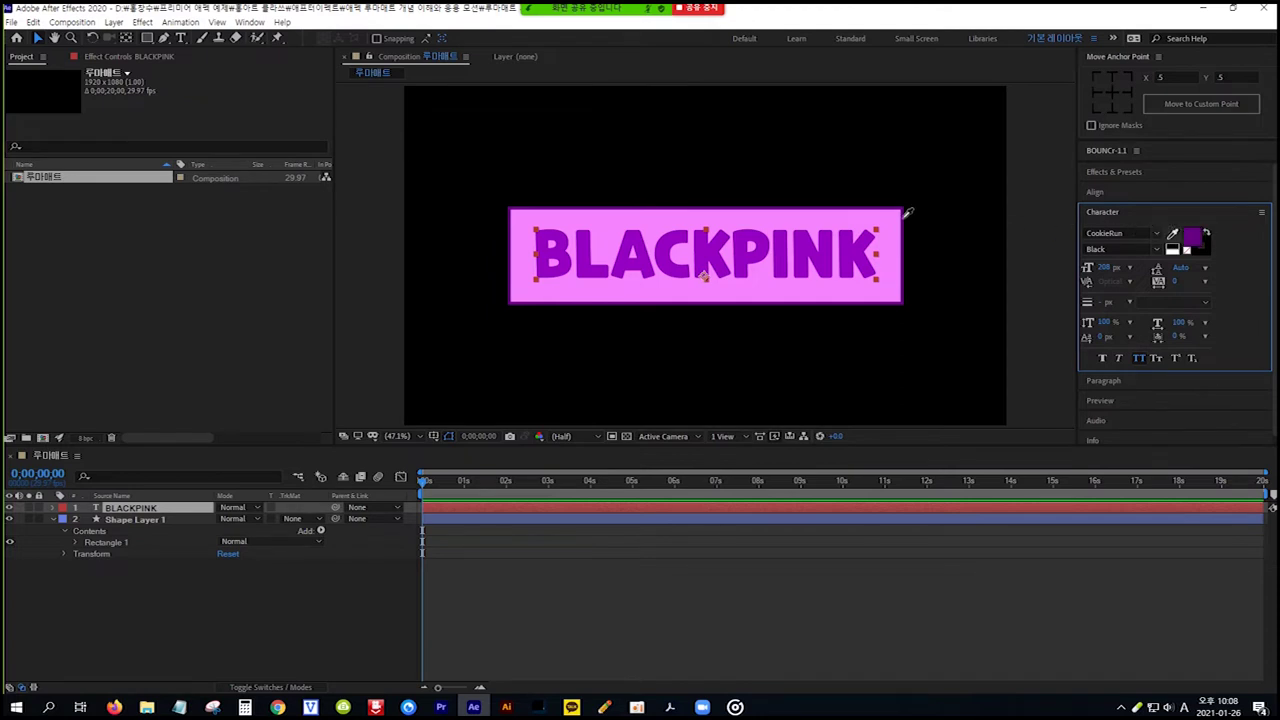
left_click(902, 222)
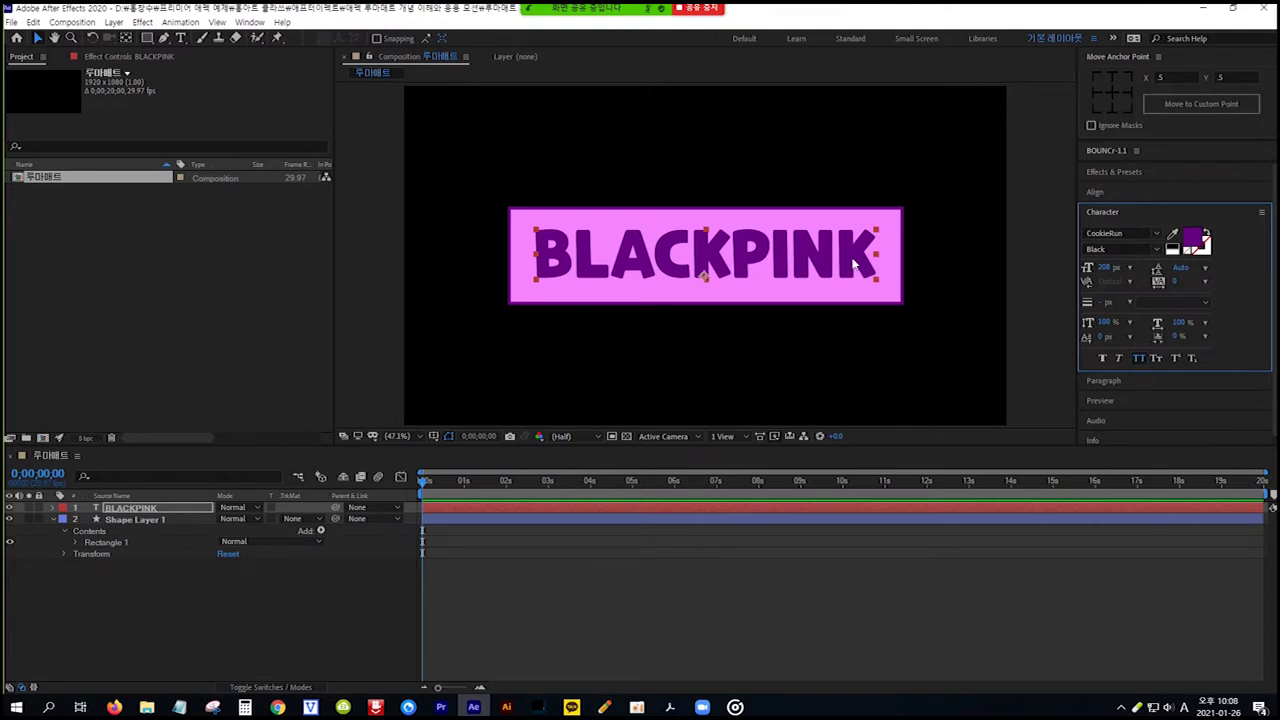
Pre-compose the BLACKPINK text and Shape Layer 1 together as Pre-comp 1, moving all attributes into the new composition
left_click(188, 579)
left_click_drag(188, 585, 127, 500)
left_click_drag(186, 584, 128, 500)
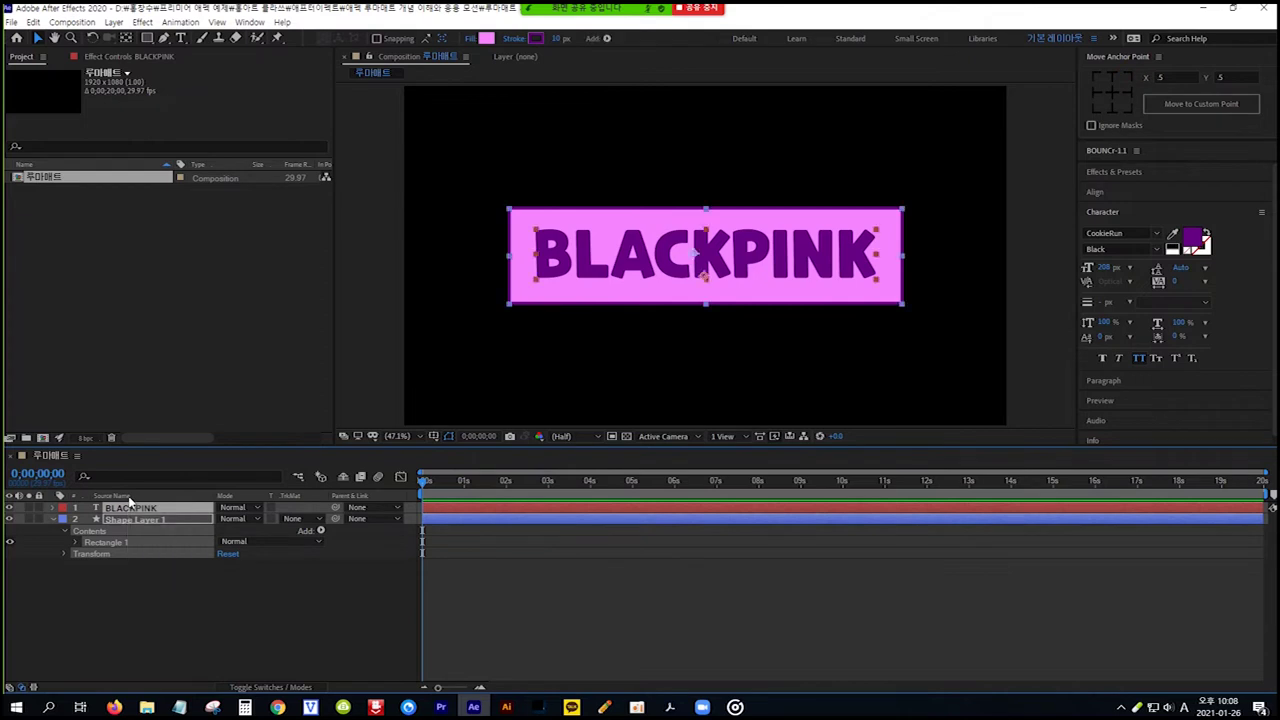
left_click_drag(193, 576, 123, 498)
left_click_drag(178, 577, 106, 492)
right_click(175, 511)
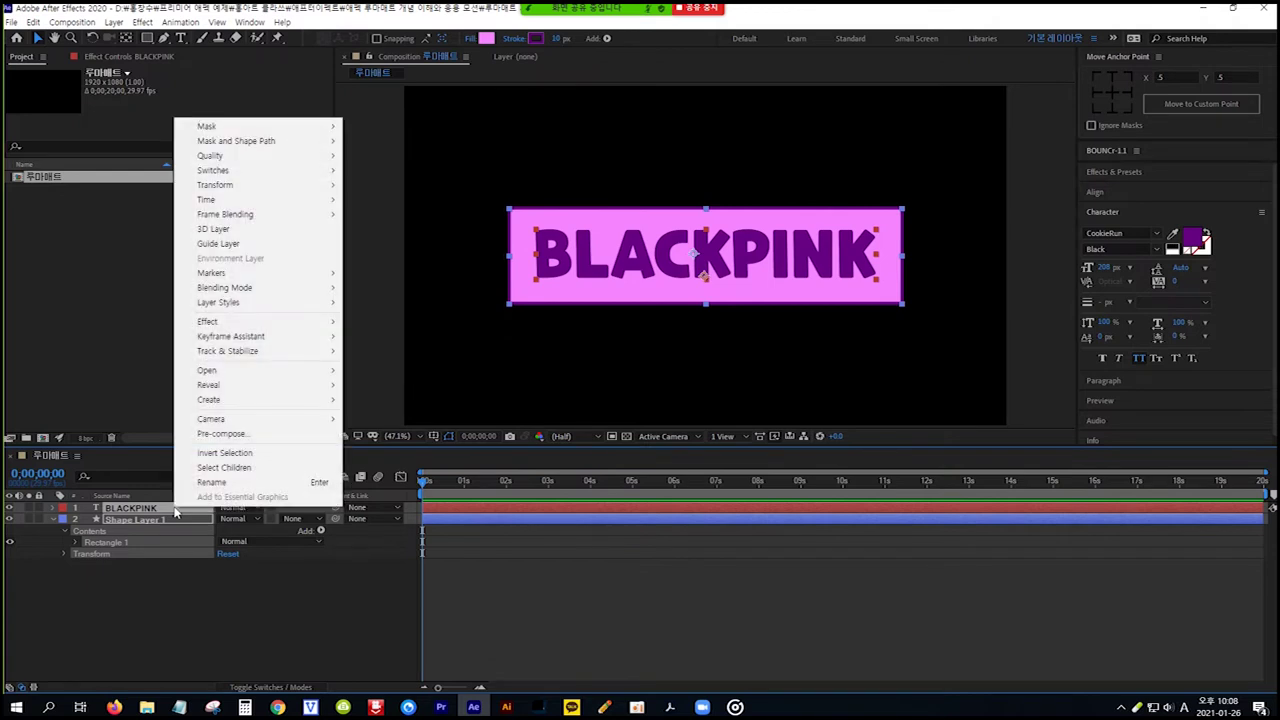
left_click(236, 438)
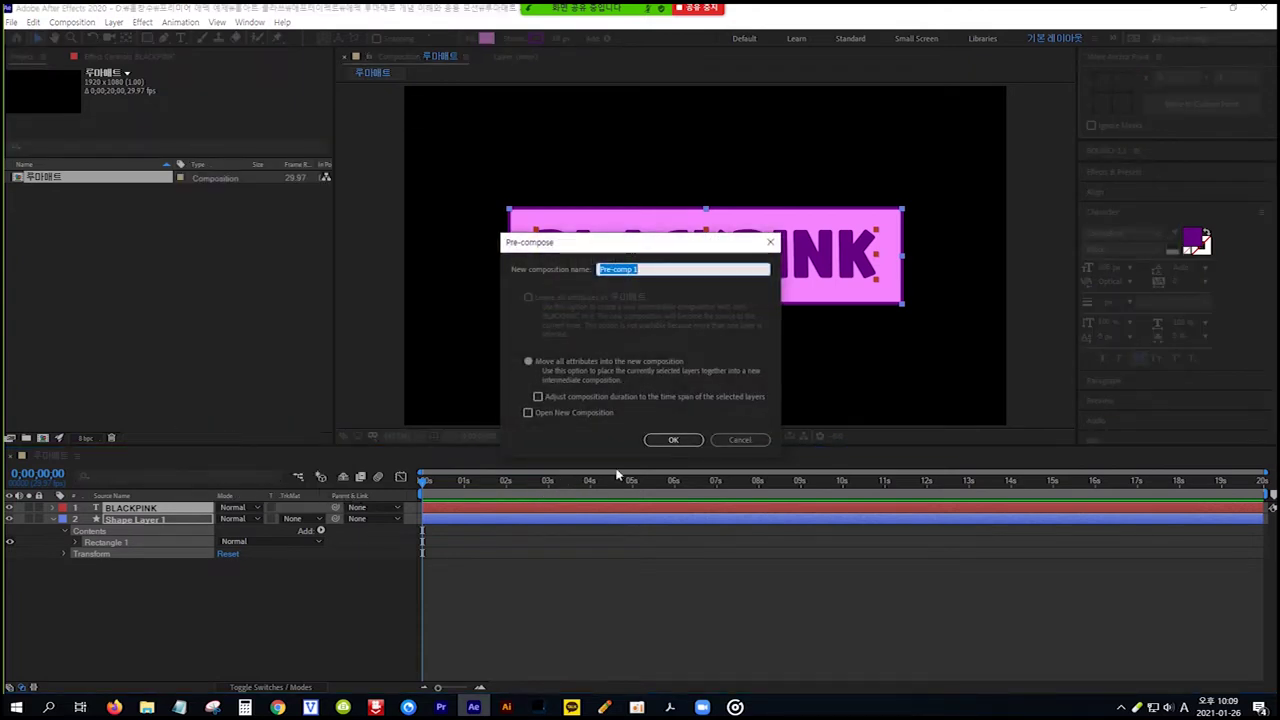
left_click(670, 440)
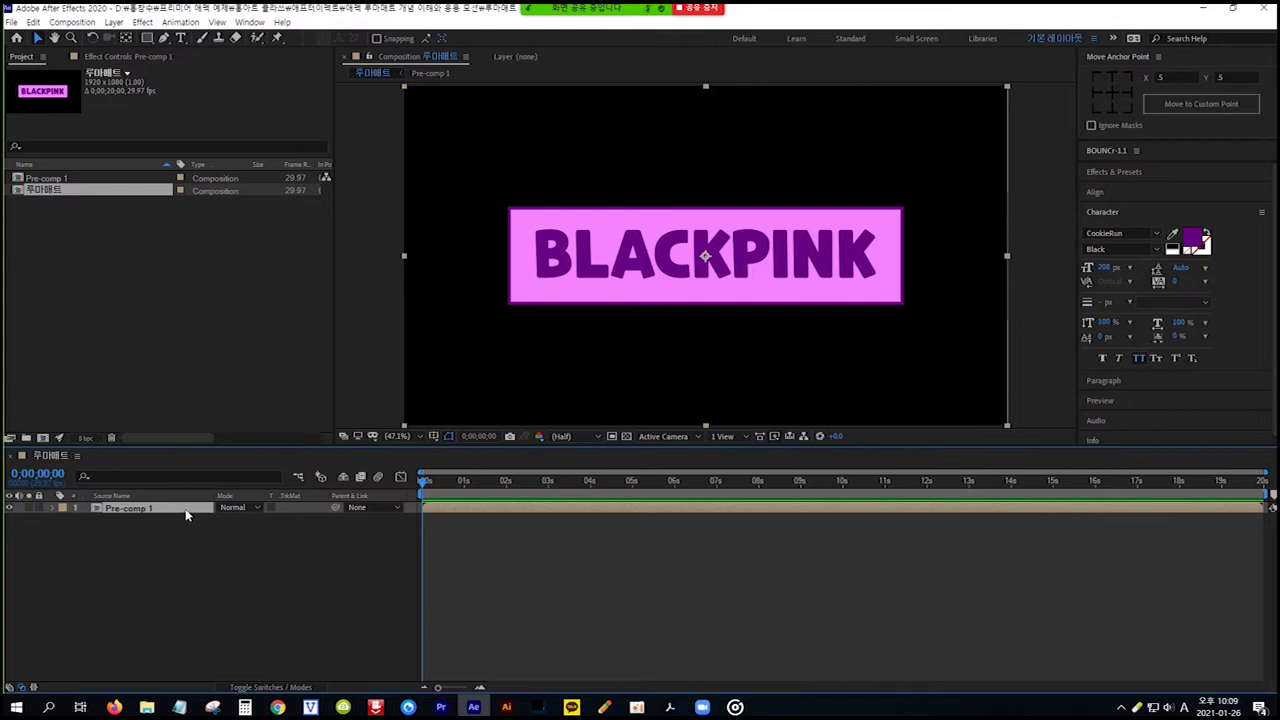
Draw a large circle with the Ellipse tool on a new shape layer, overlapping the left part of the title box
left_click(195, 599)
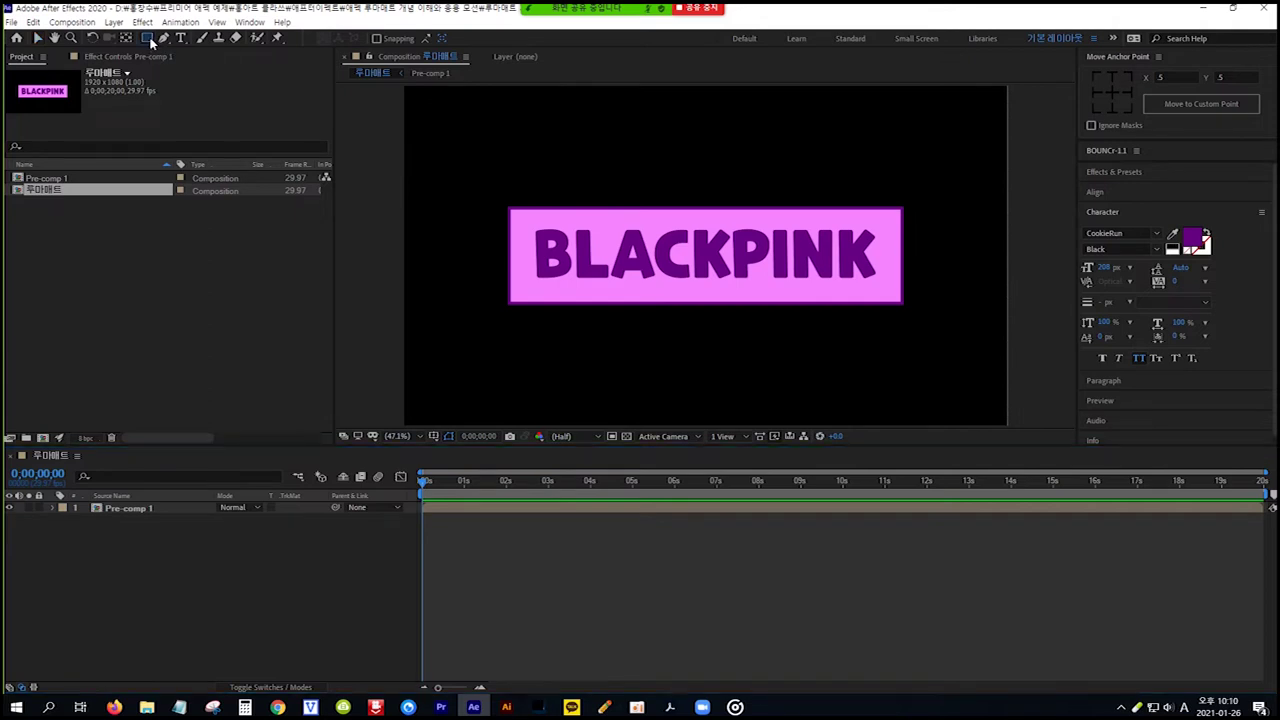
left_click(150, 40)
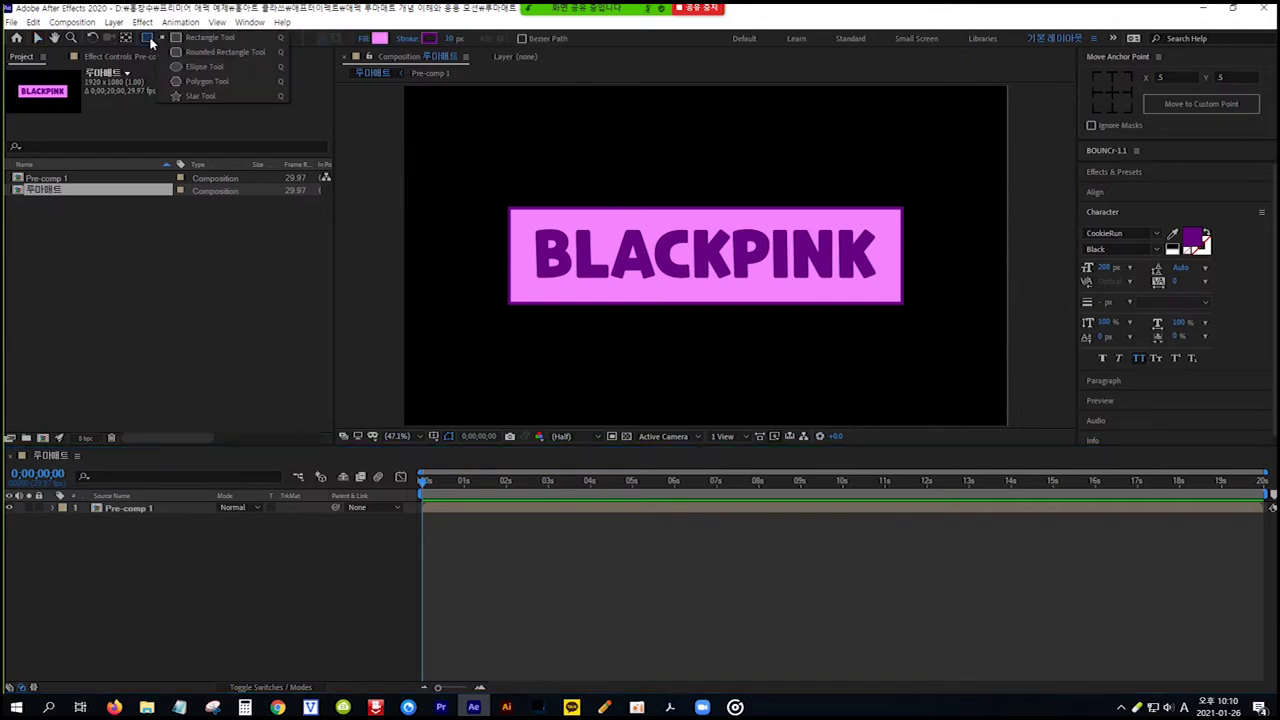
left_click(206, 67)
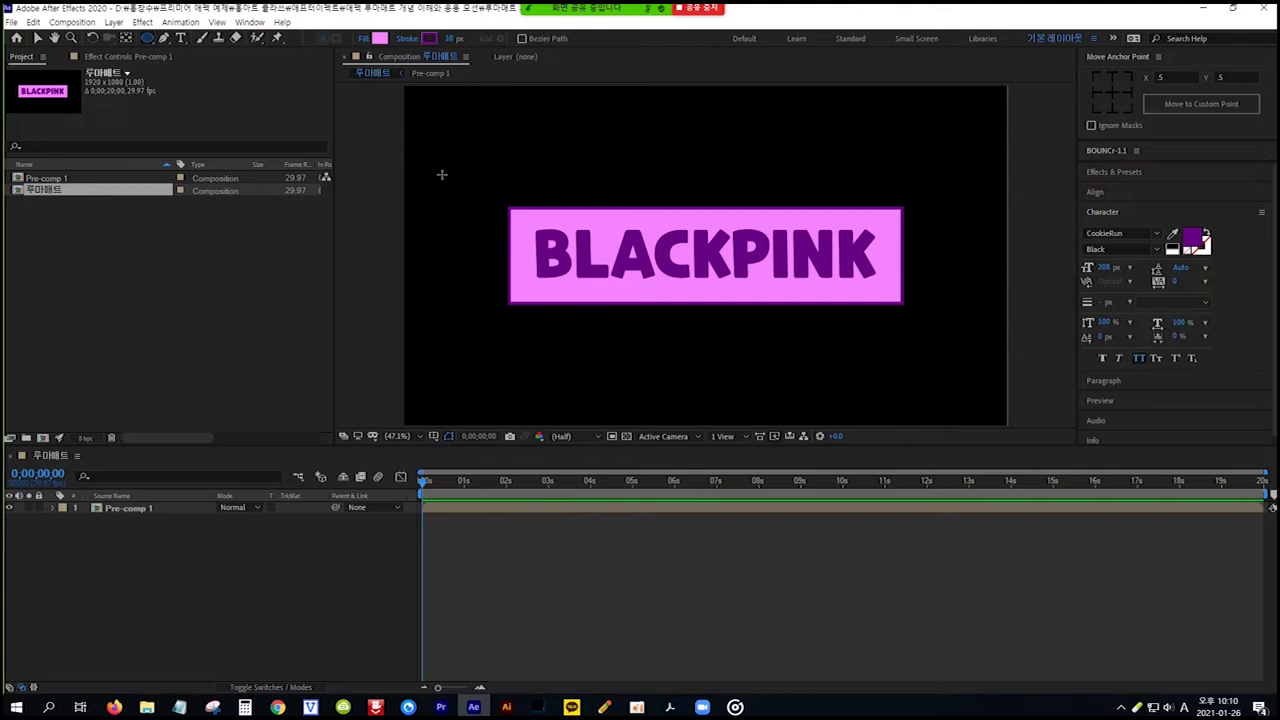
left_click_drag(441, 174, 483, 217)
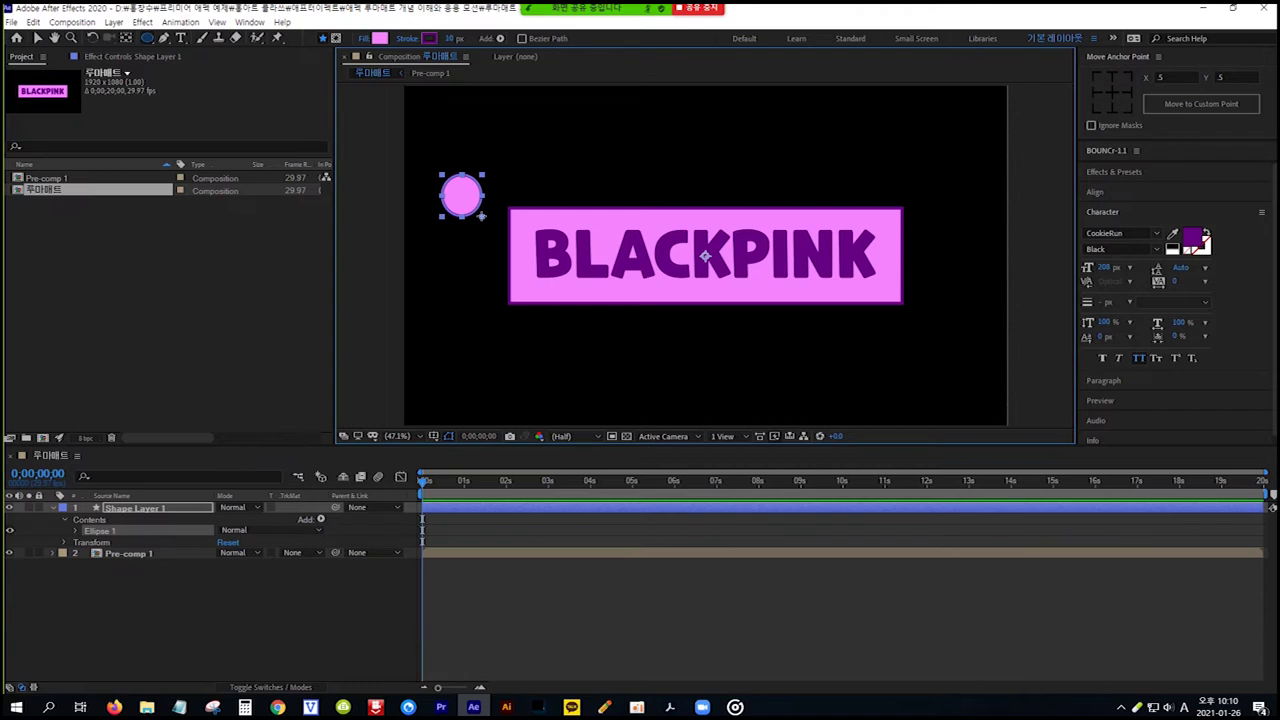
left_click_drag(482, 215, 634, 384)
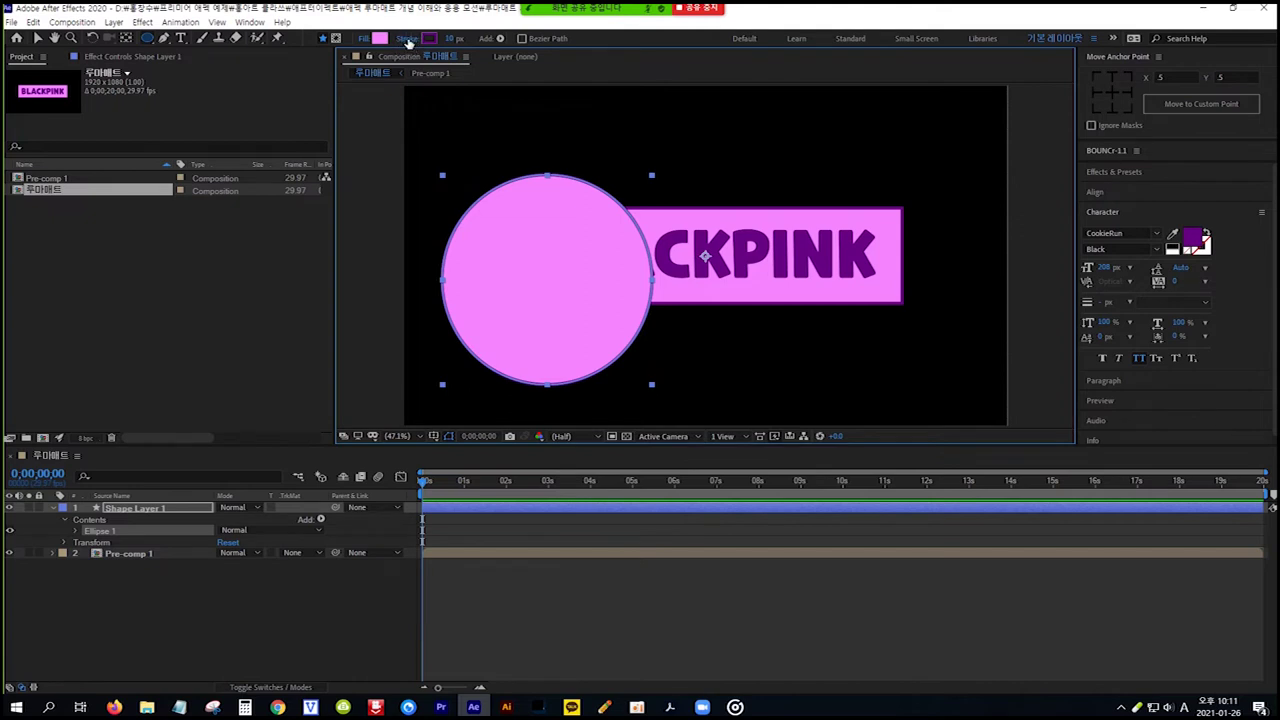
Set the circle's stroke to None and its fill to mid grey 828282
left_click(408, 40)
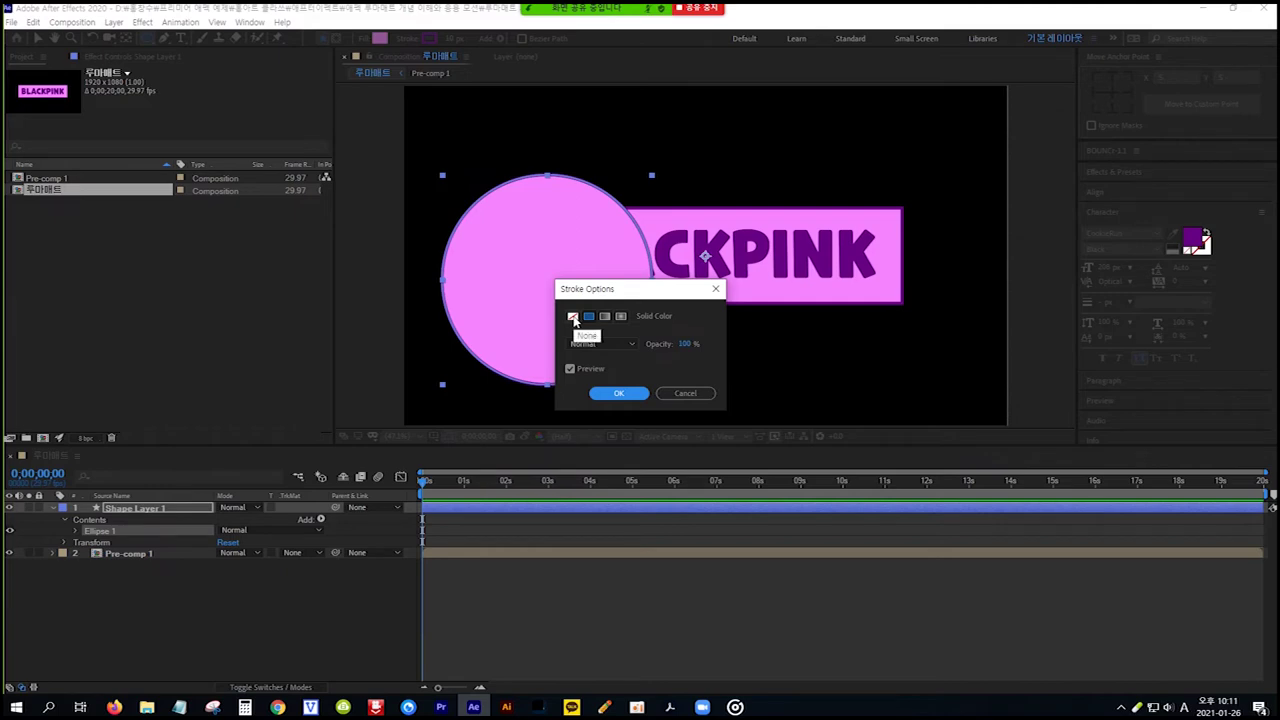
left_click(573, 317)
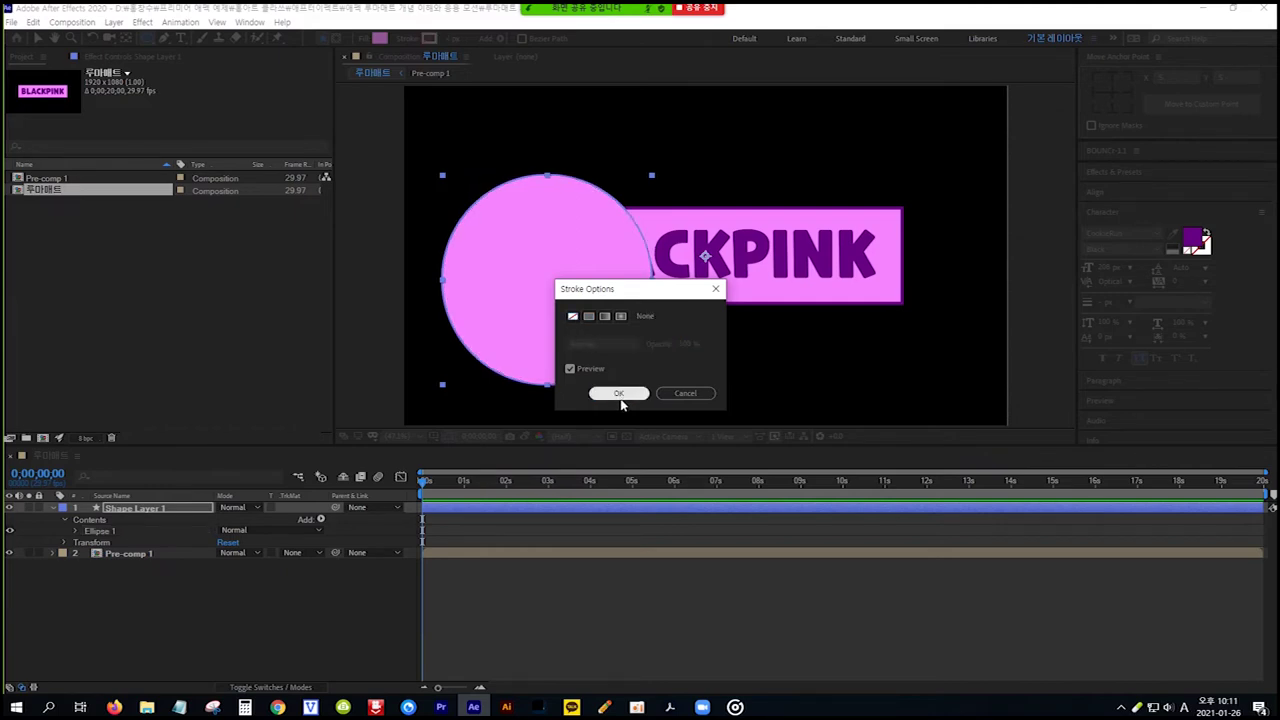
left_click(620, 394)
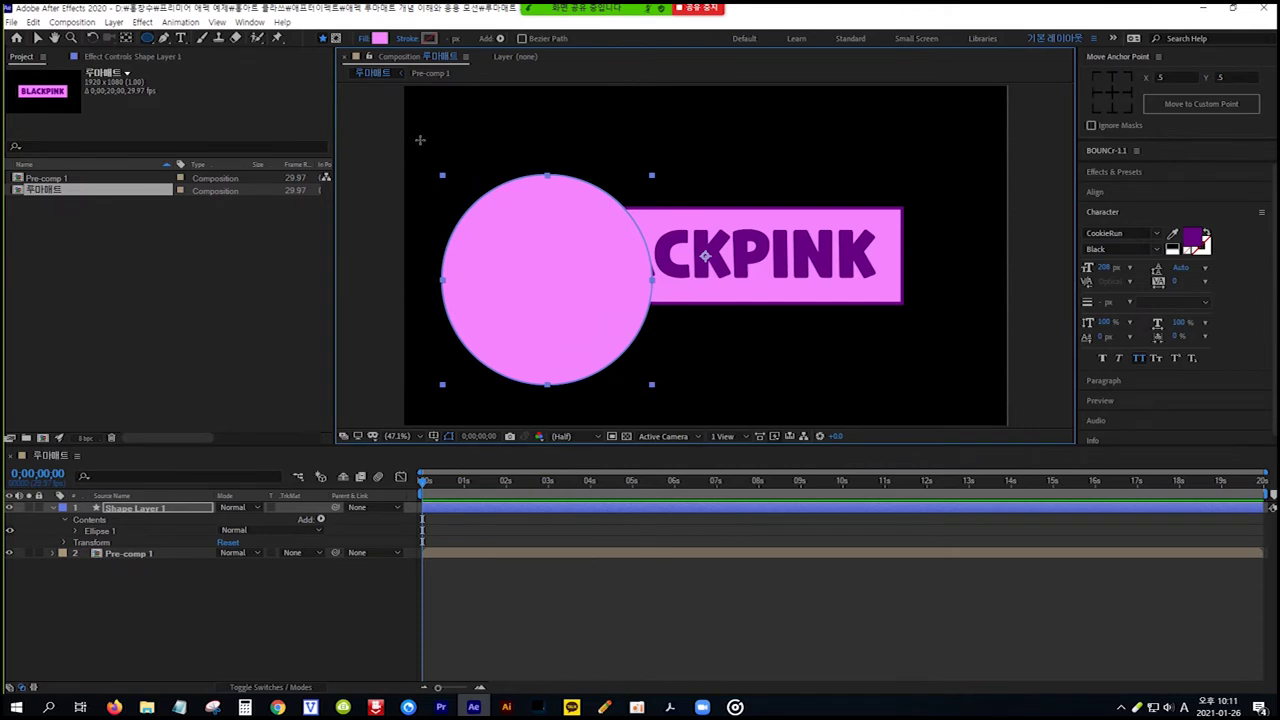
left_click(381, 40)
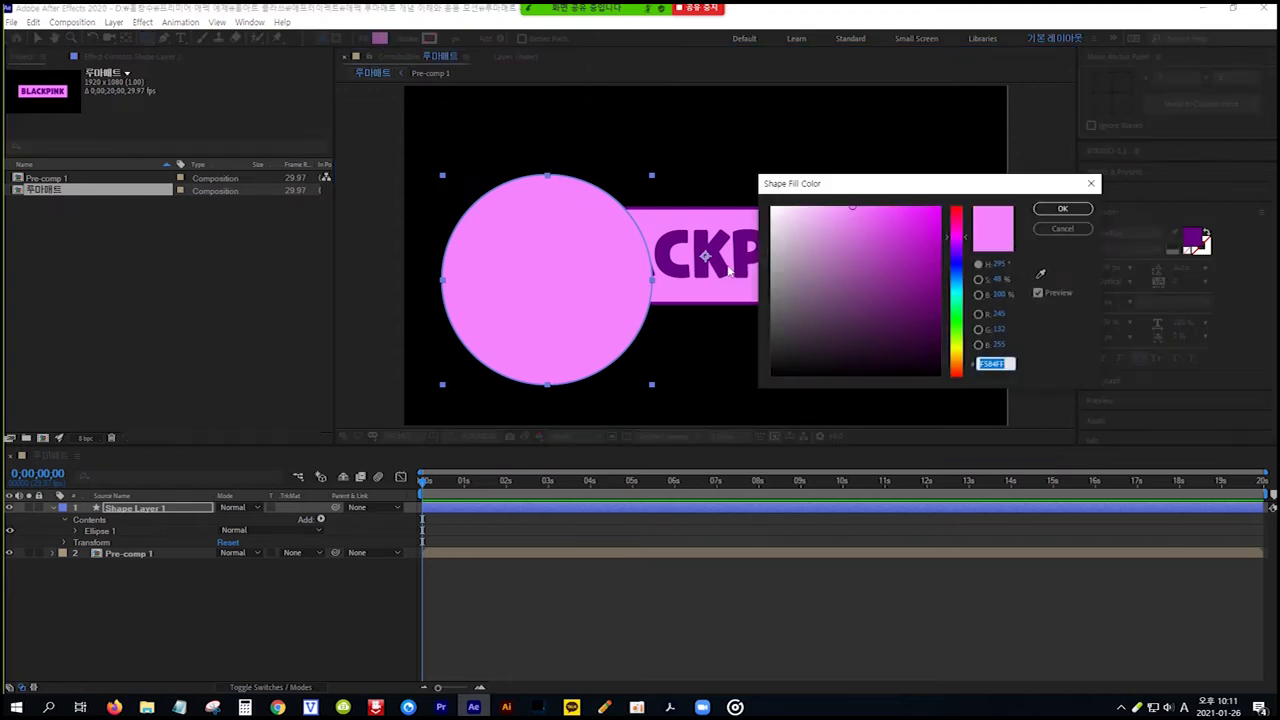
left_click(770, 289)
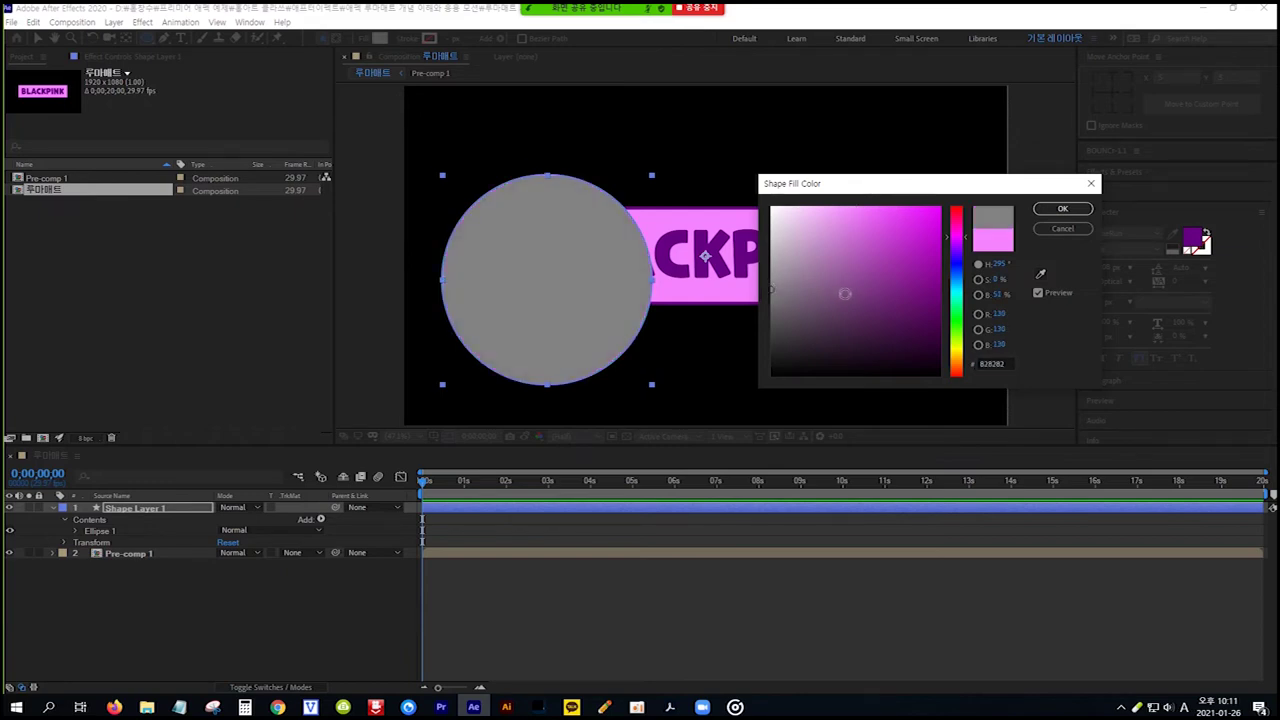
left_click(1062, 210)
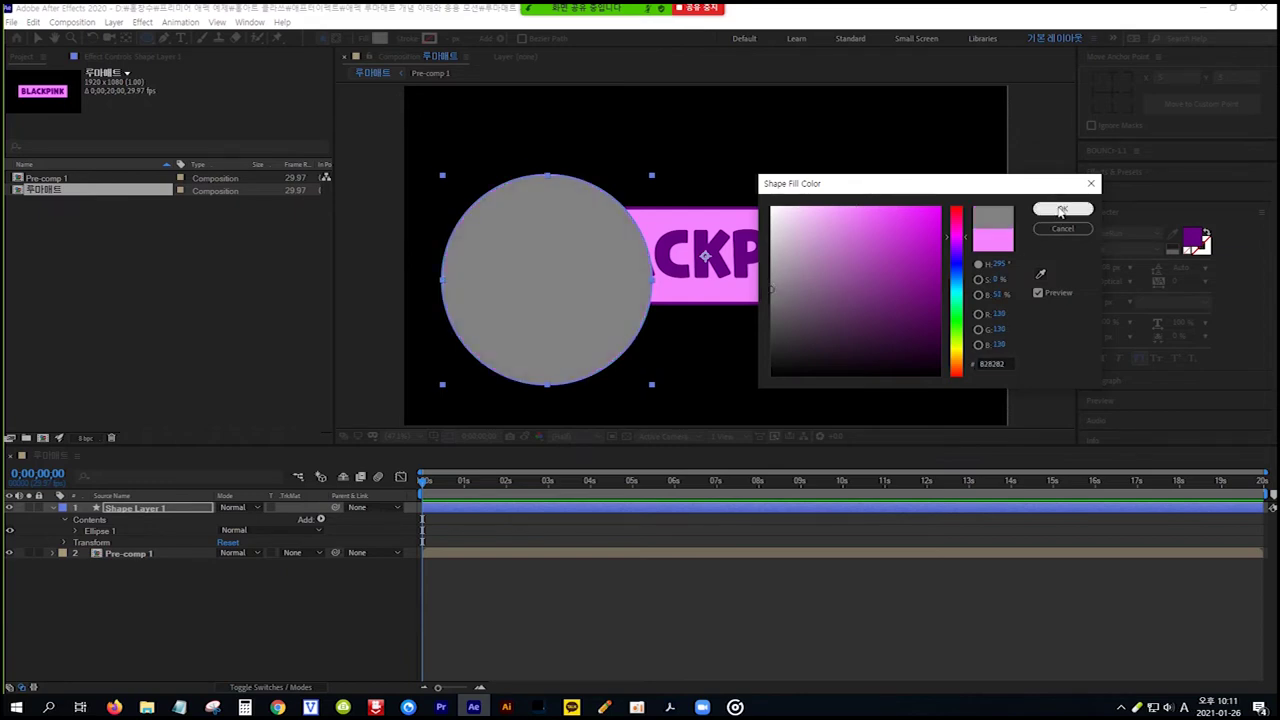
left_click(1060, 210)
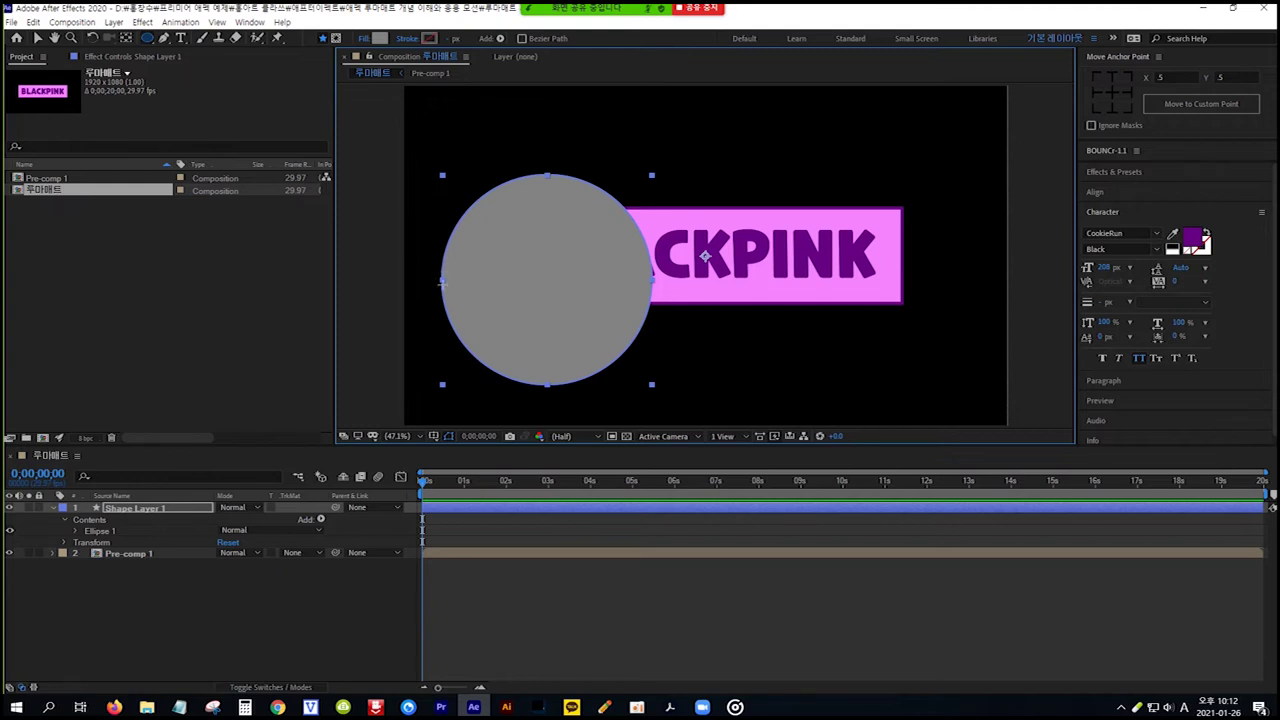
Move the circle up and left so it lines up vertically with the title and touches the composition's left edge
left_click(127, 39)
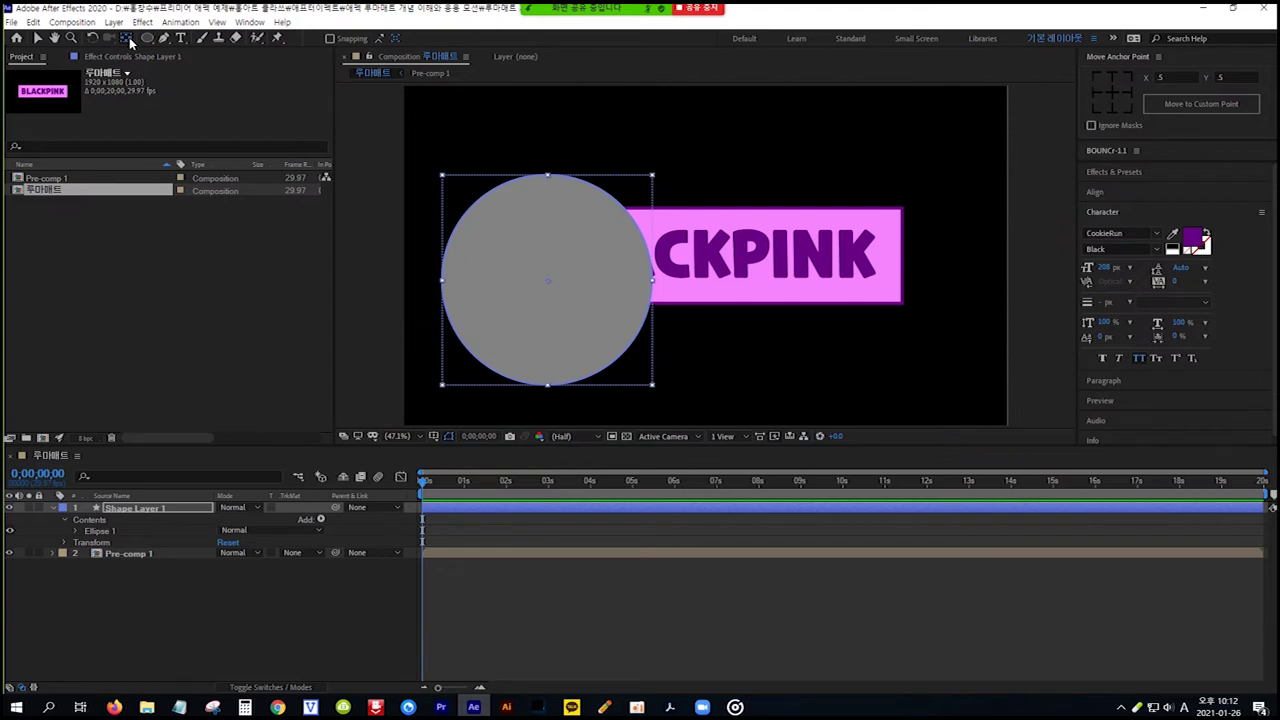
left_click(38, 39)
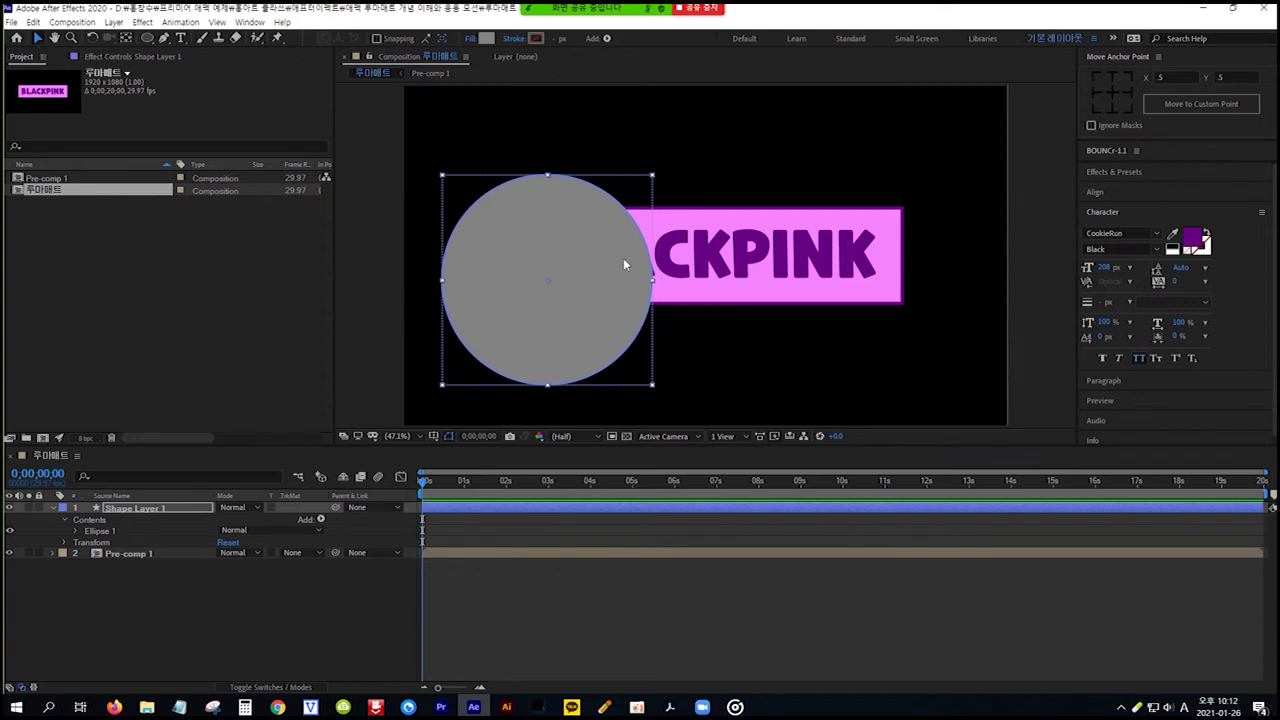
left_click_drag(623, 309, 588, 287)
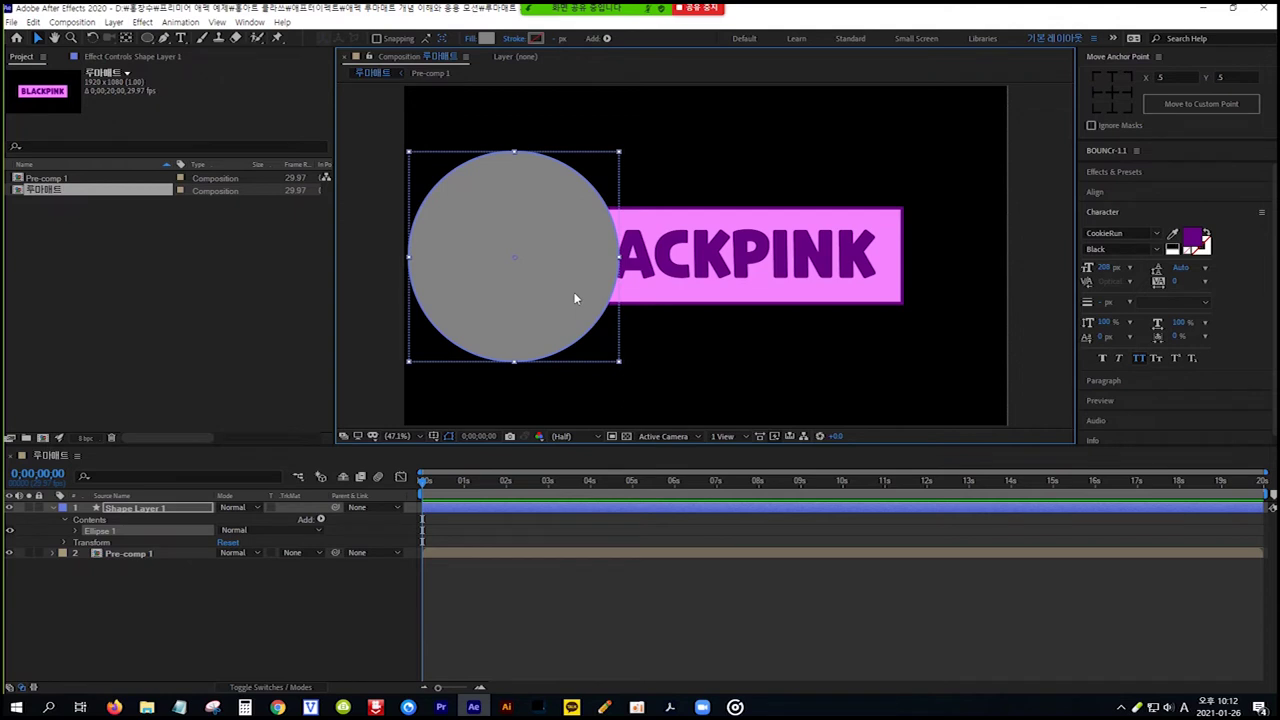
Move the circle layer's anchor point from the composition centre to the circle's left edge with the Pan Behind tool
left_click(184, 509)
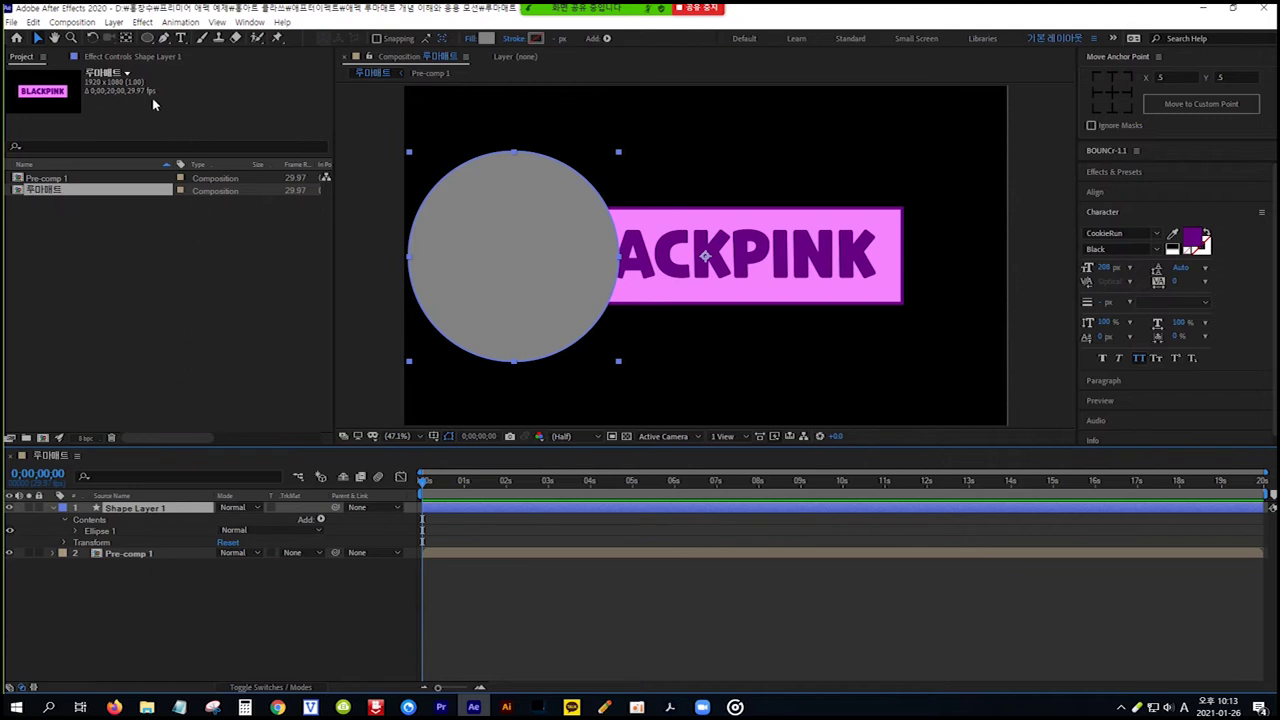
left_click(126, 40)
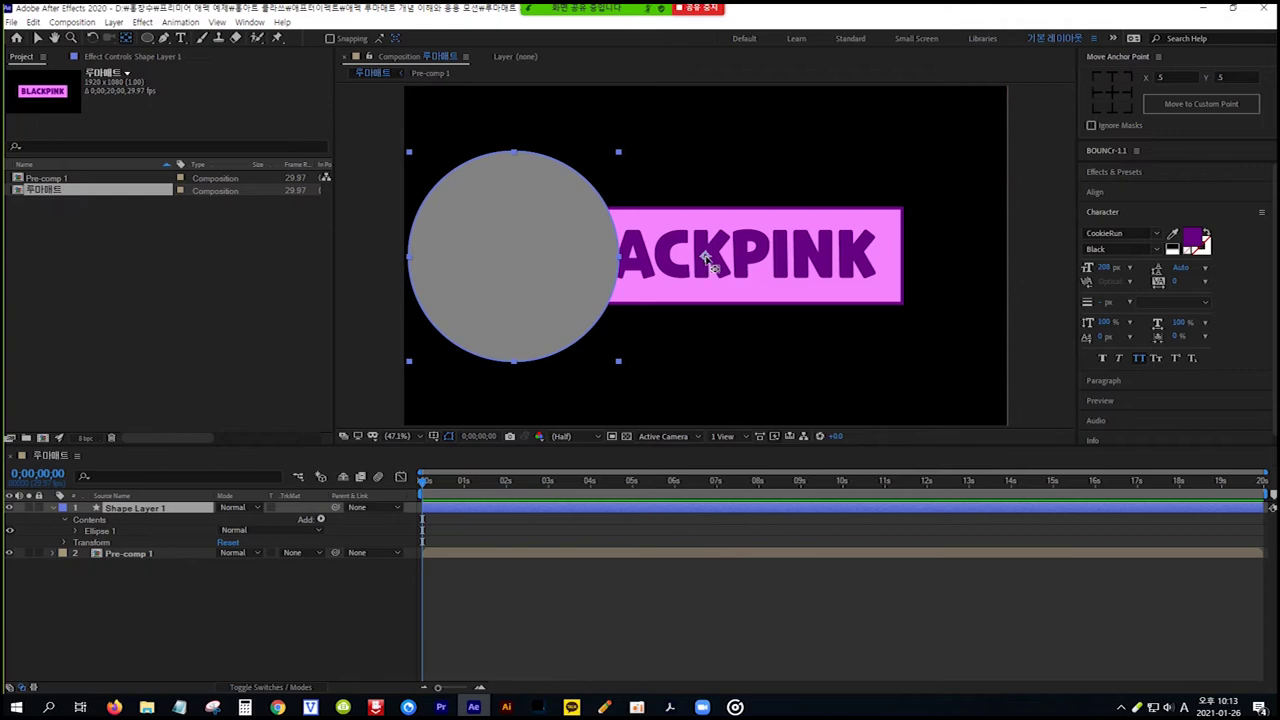
left_click_drag(705, 259, 405, 258)
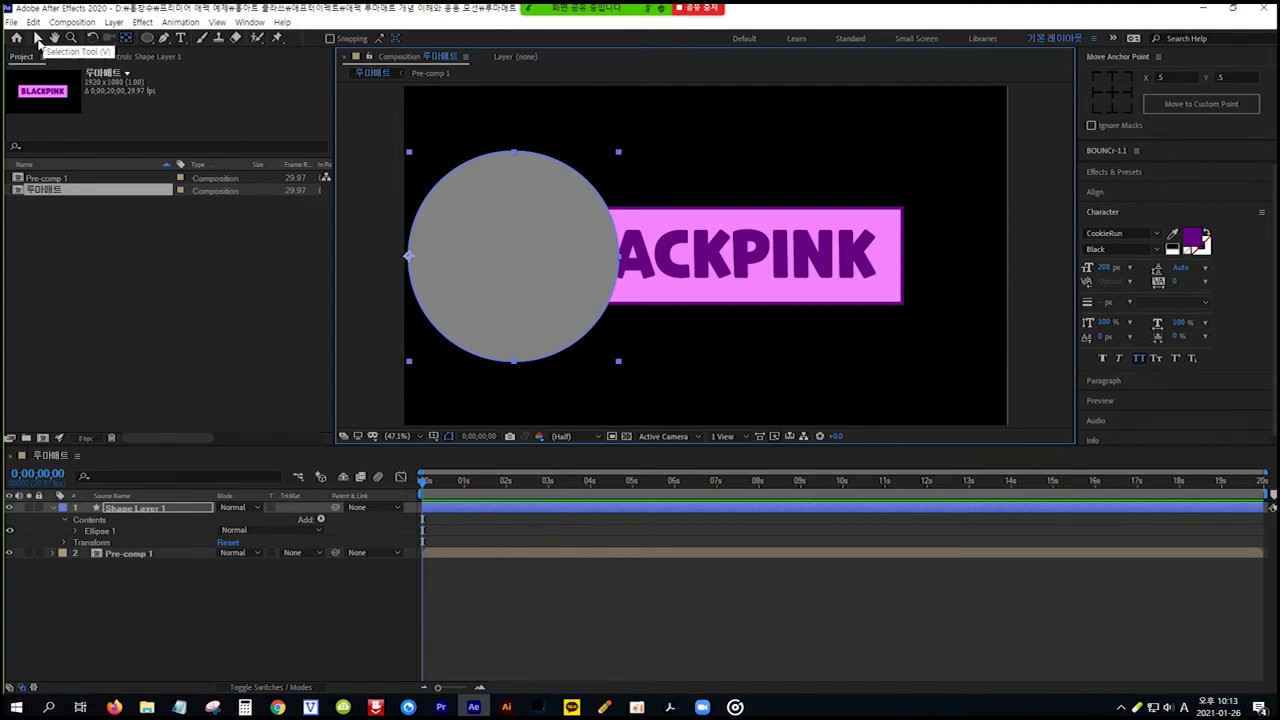
Shift the circle left, partly outside the composition, so it sits just clear of the BLACKPINK box
left_click(37, 38)
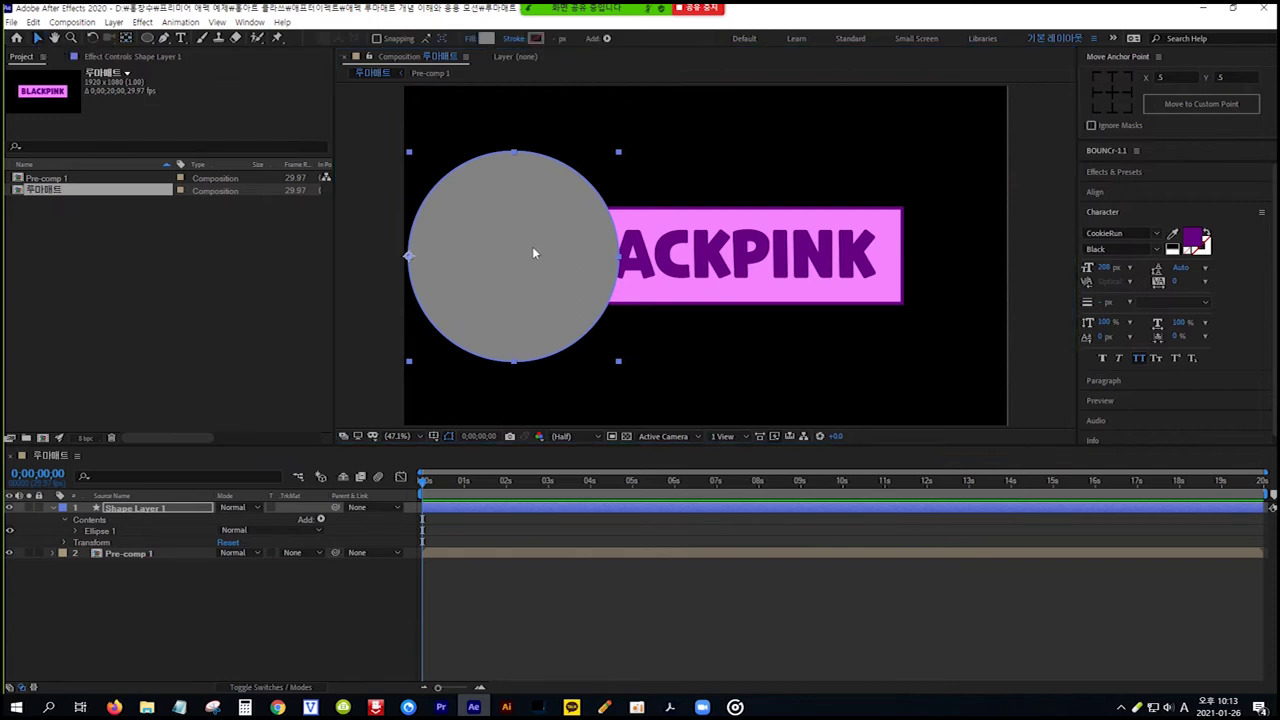
left_click(587, 262)
left_click_drag(587, 262, 466, 267)
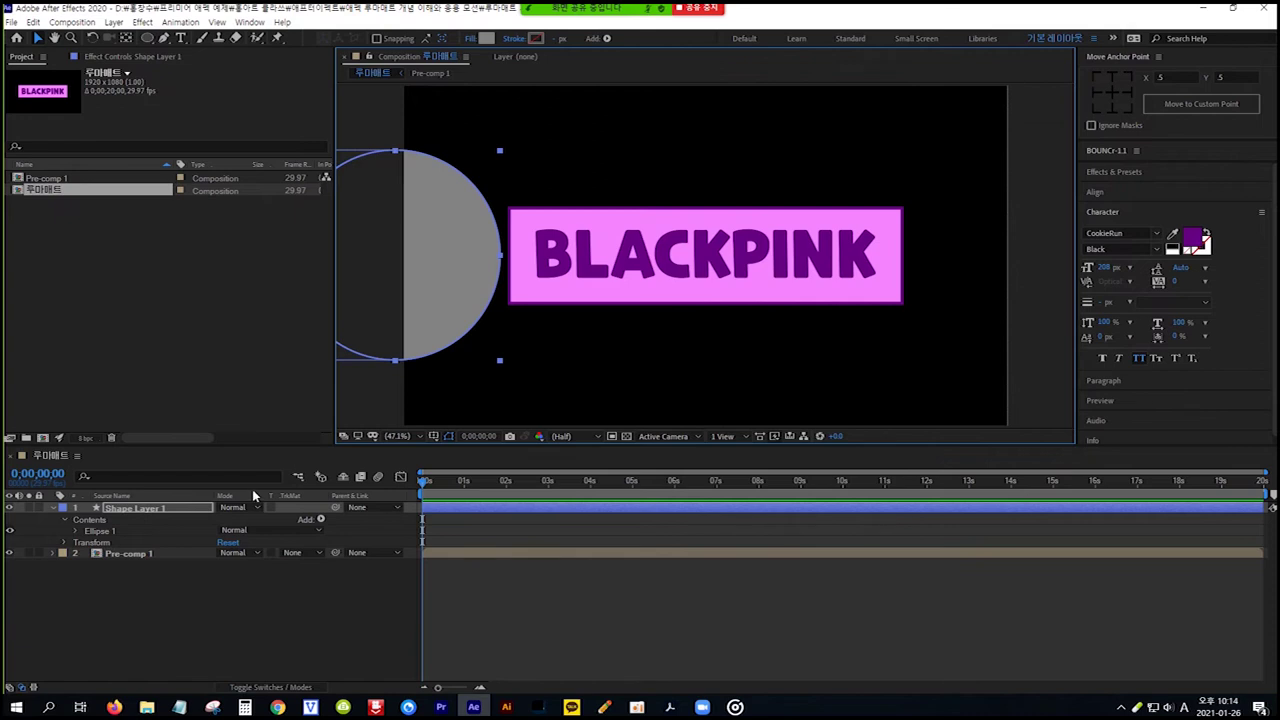
Reveal the circle layer's Scale property and add a 100% Scale keyframe at 0 seconds
left_click(176, 510)
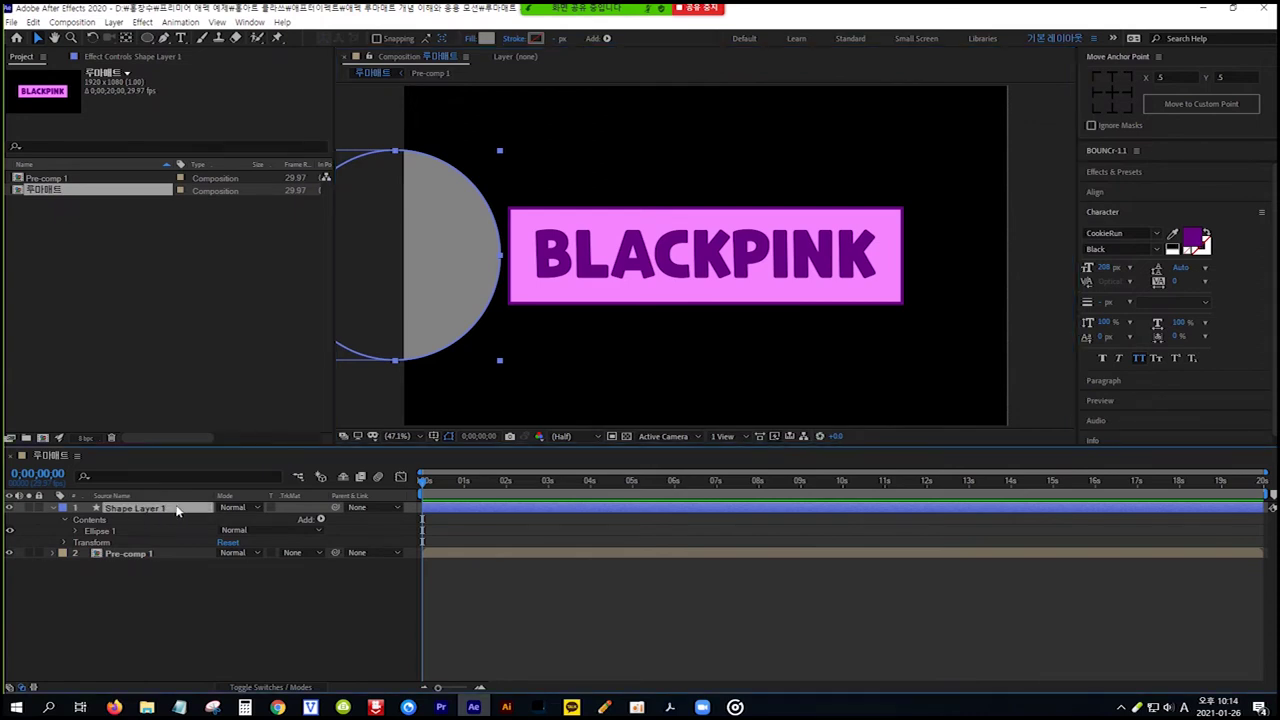
key("s")
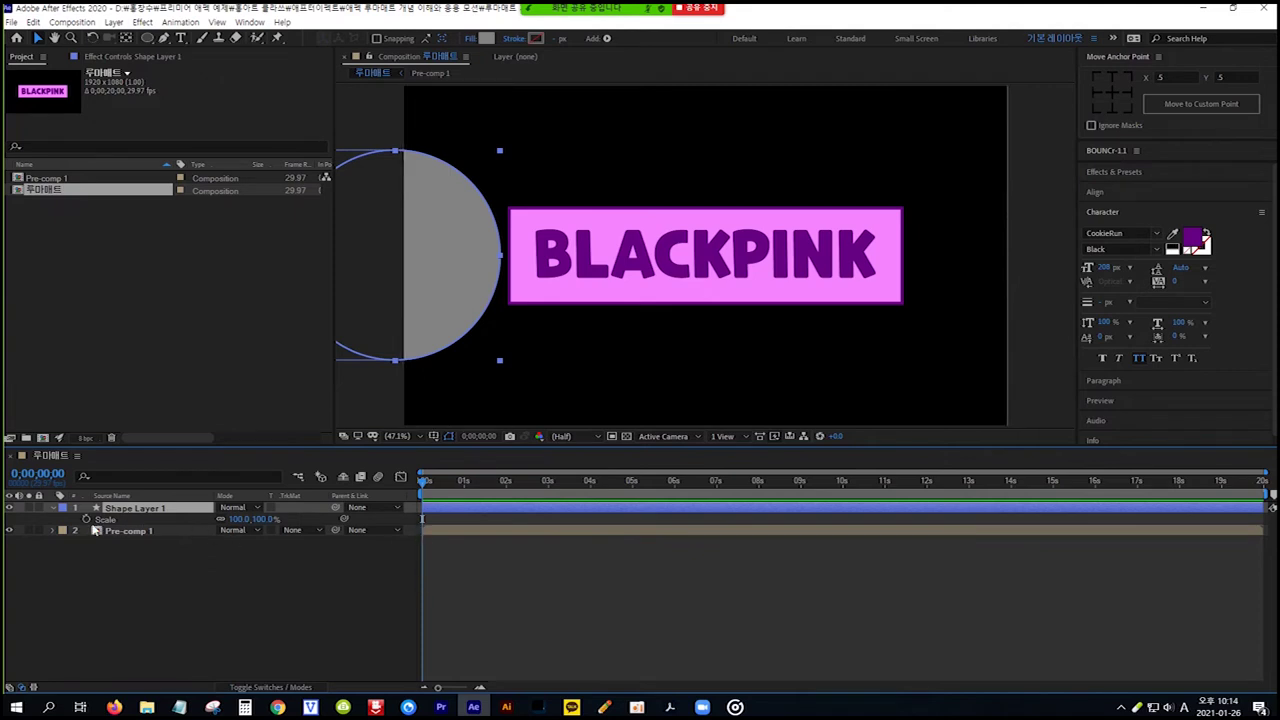
left_click(233, 520)
key("Return")
left_click(87, 520)
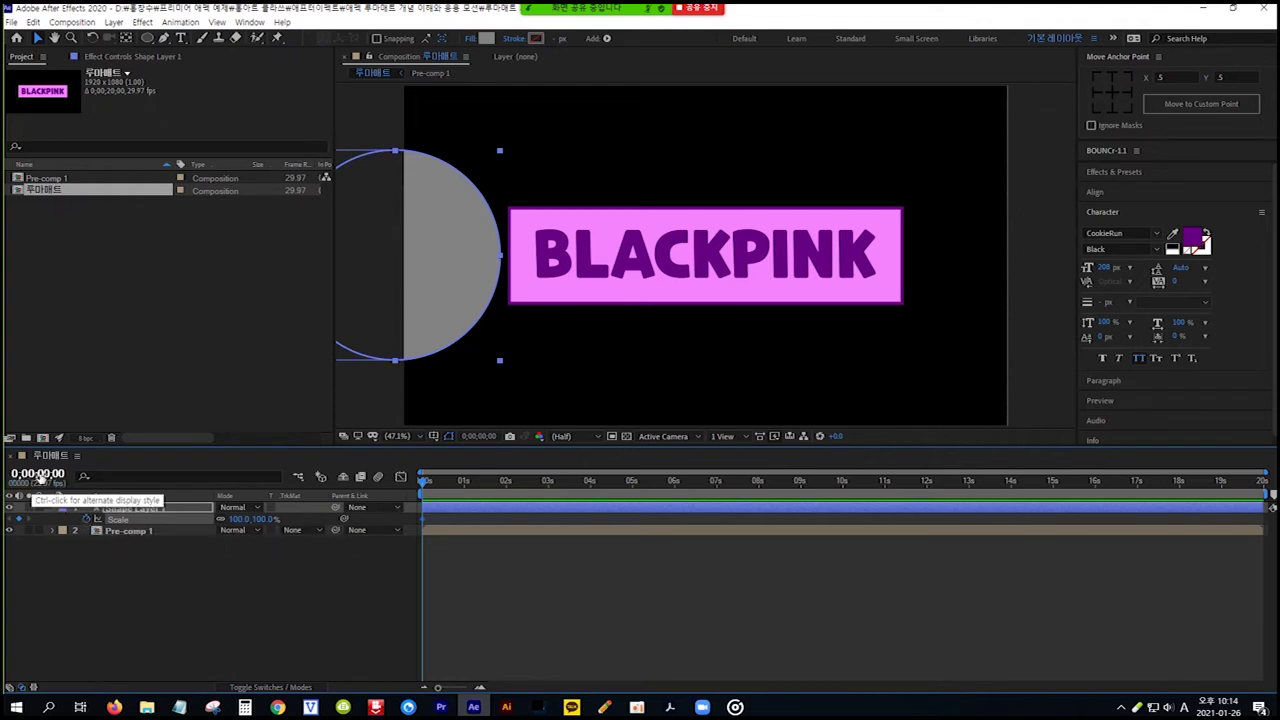
Add a second Scale keyframe at 1 second, enlarging the circle to 306% so it covers the whole title
left_click(40, 476)
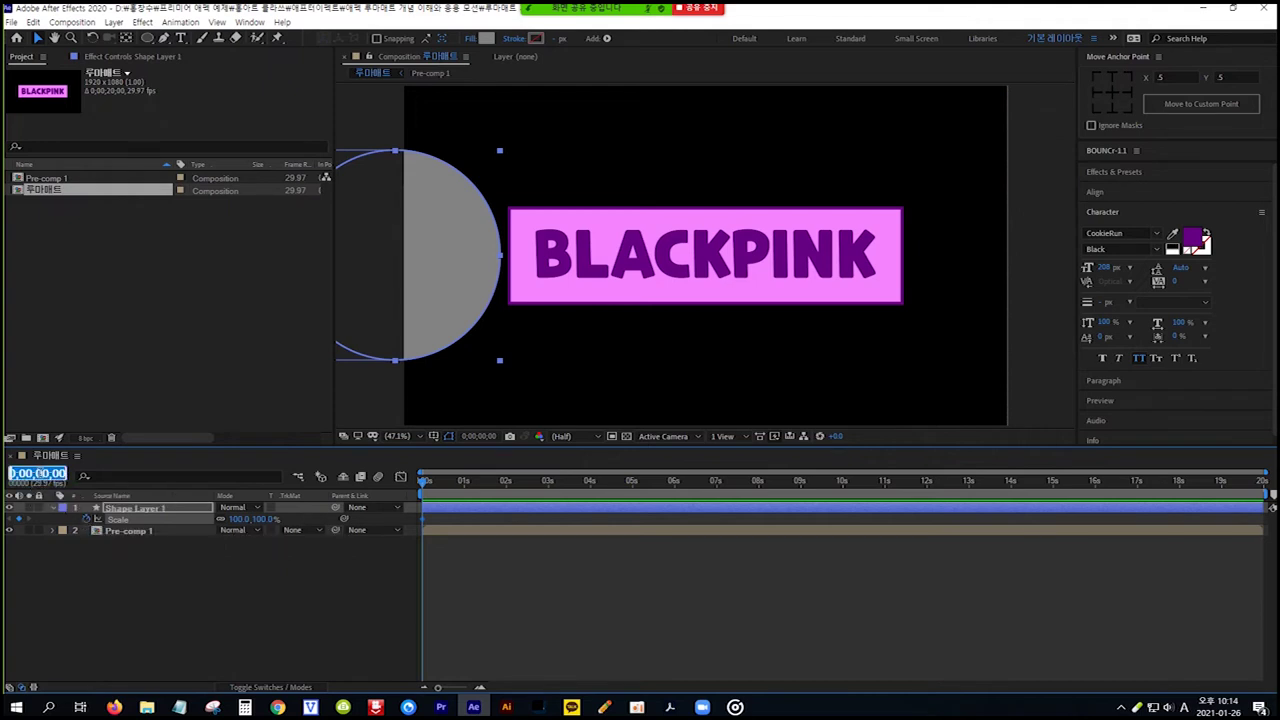
type("1")
key("Return")
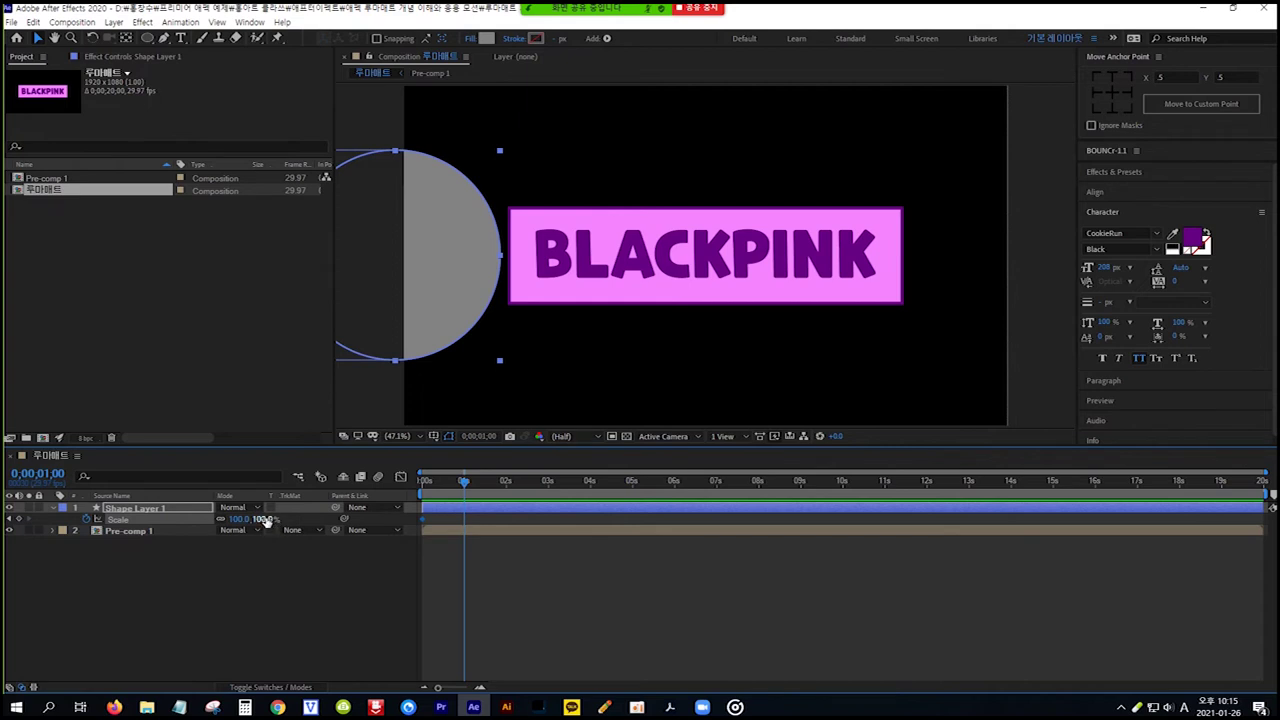
left_click_drag(262, 520, 408, 521)
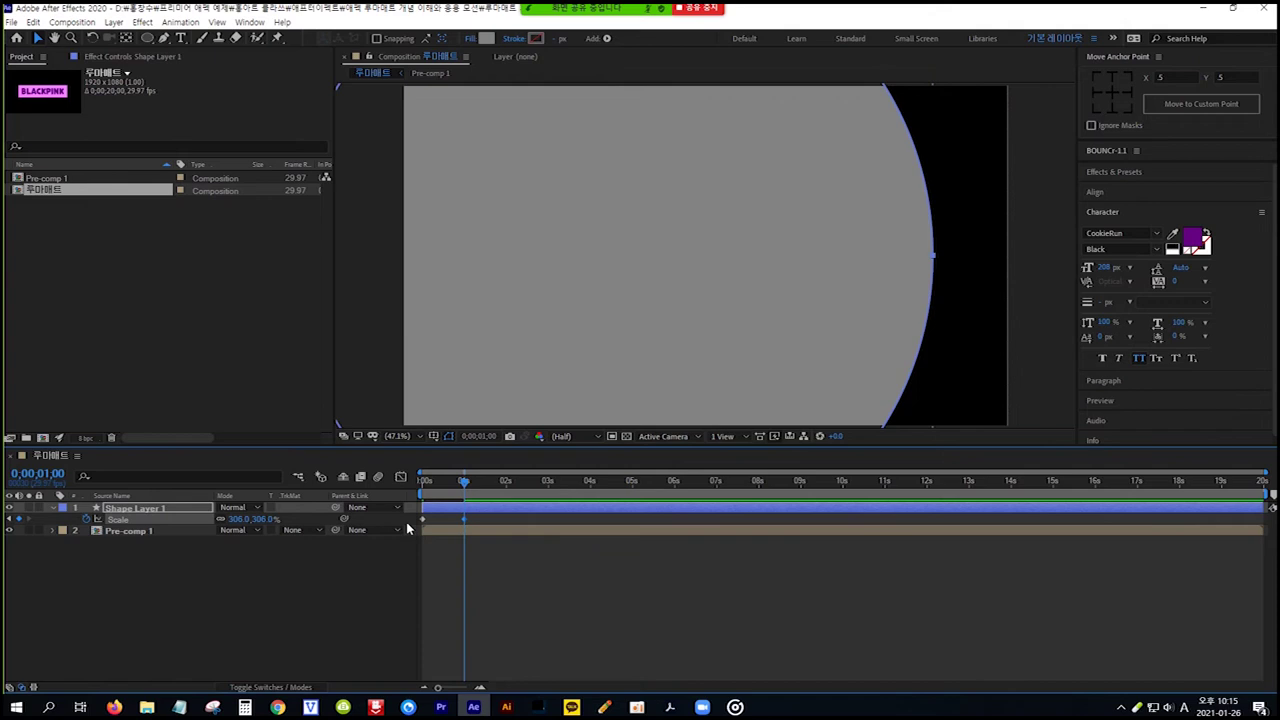
Preview the growing circle animation several times from the start of the composition
key("Home")
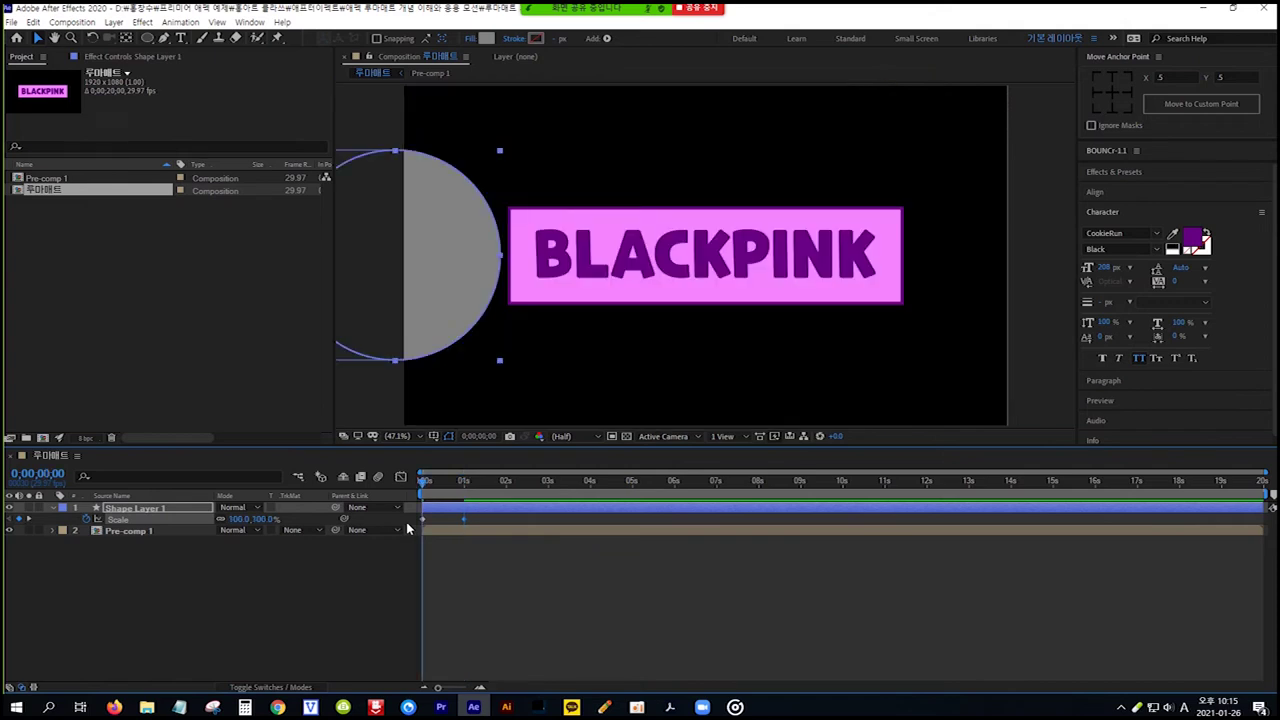
key("space")
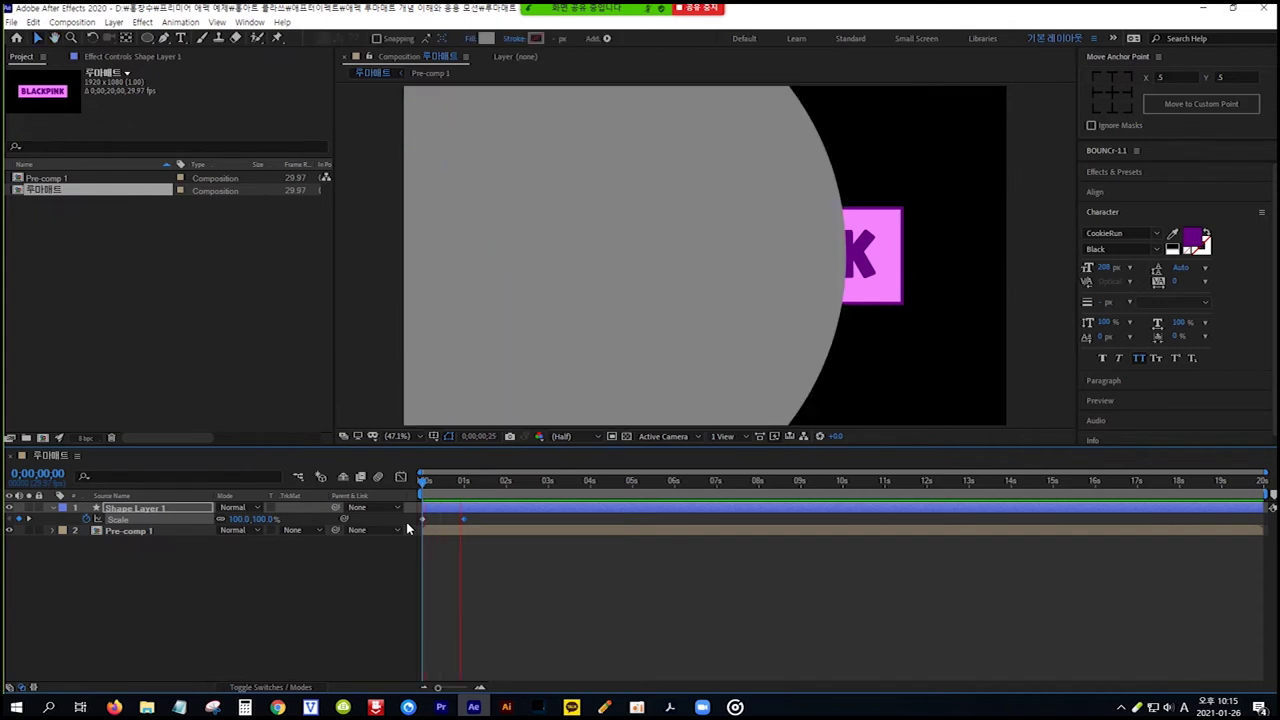
key("space")
key("space")
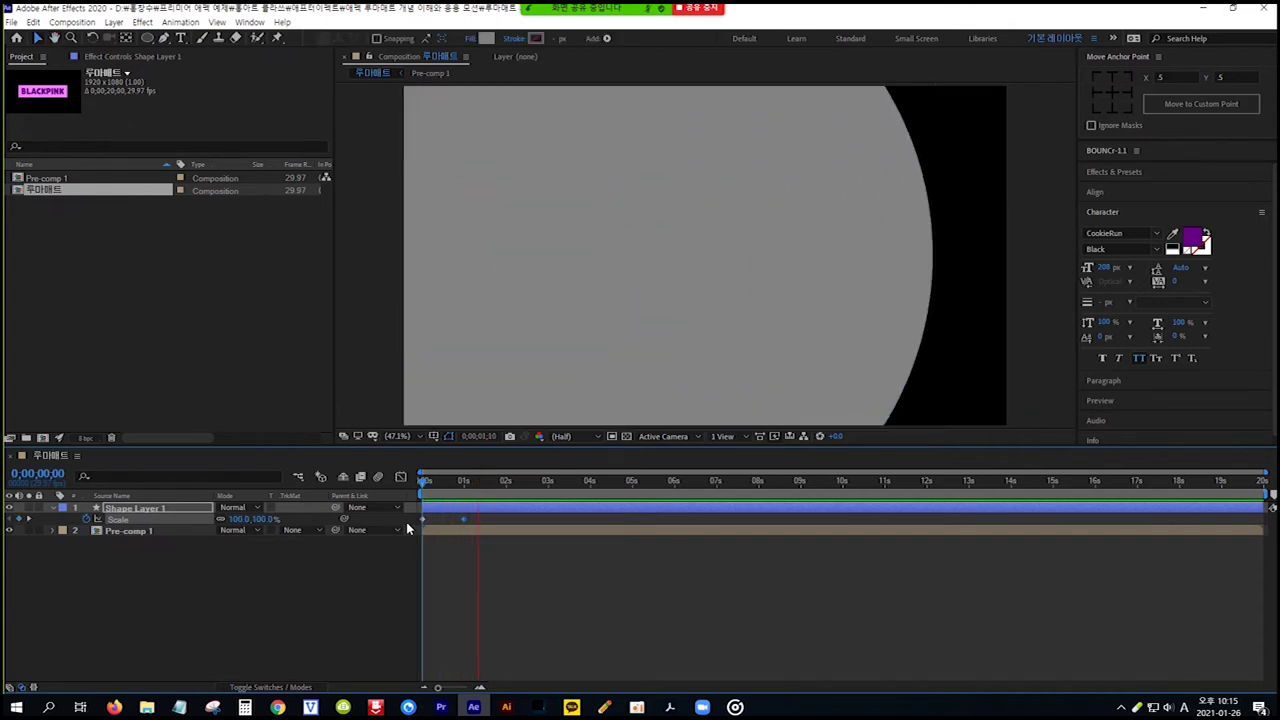
key("space")
key("space")
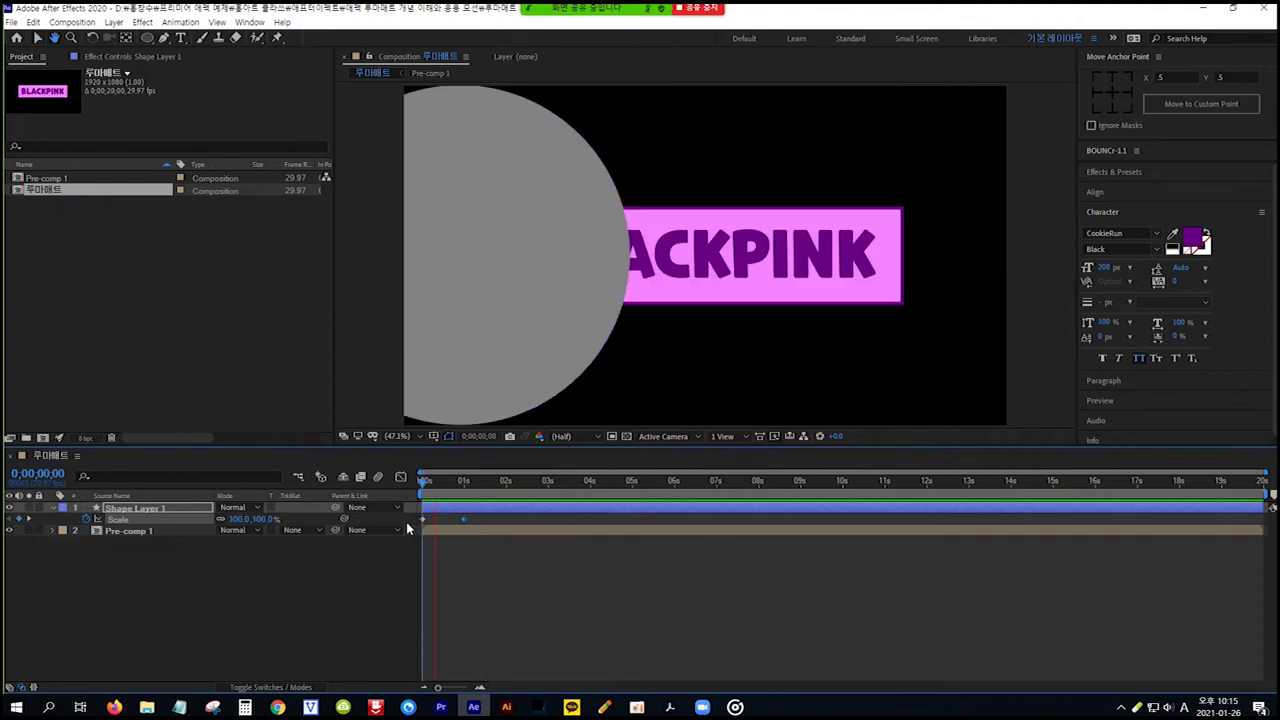
key("space")
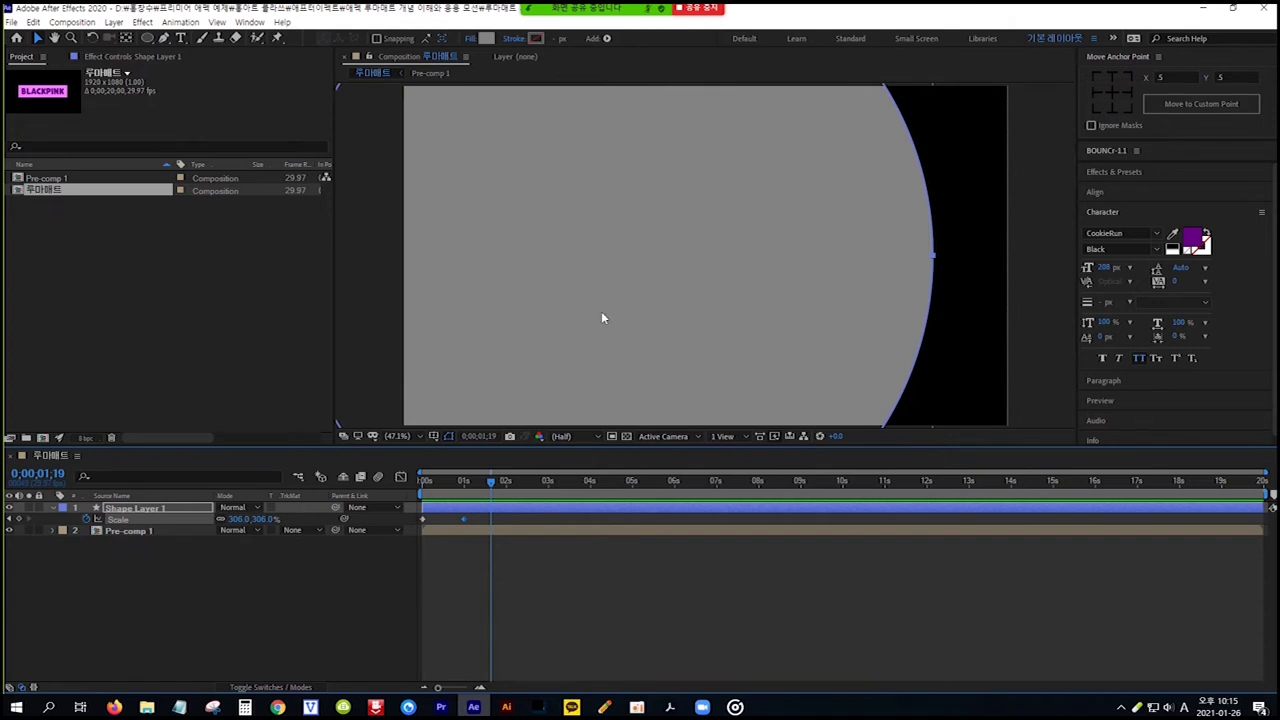
Set the track matte of the Pre-comp 1 layer to Luma Matte "Shape Layer 1"
left_click(171, 535)
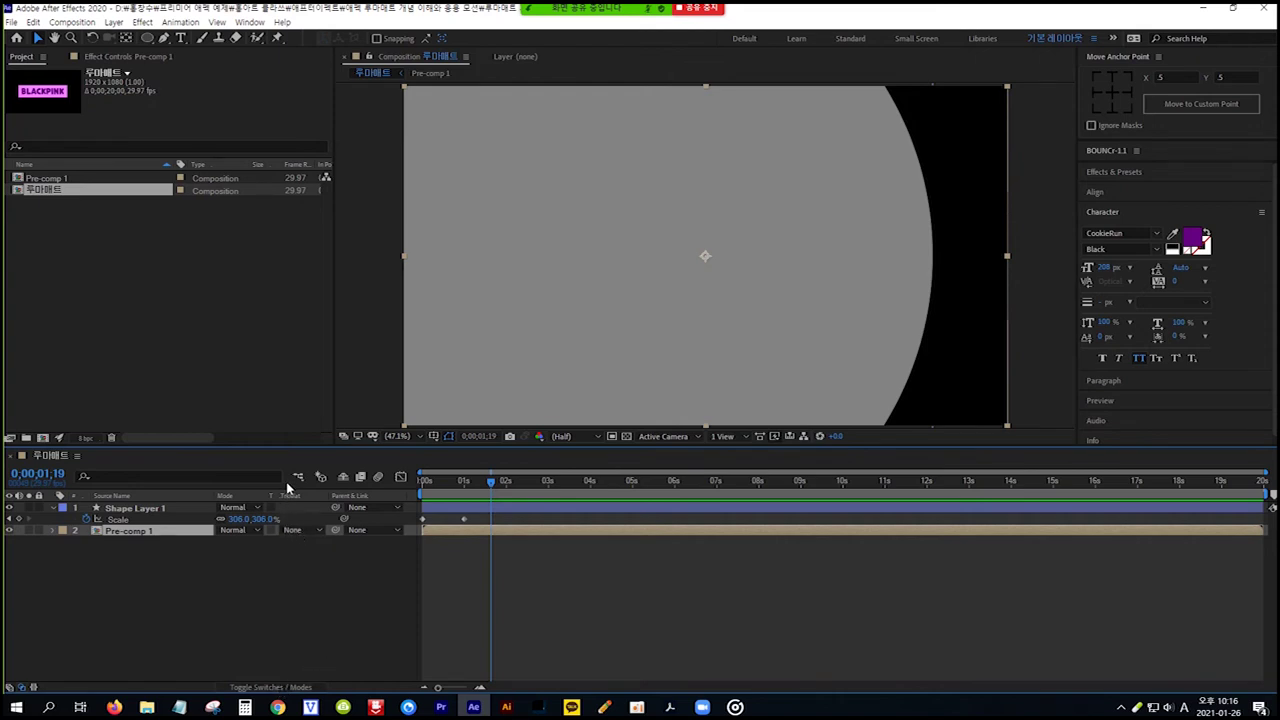
left_click(319, 530)
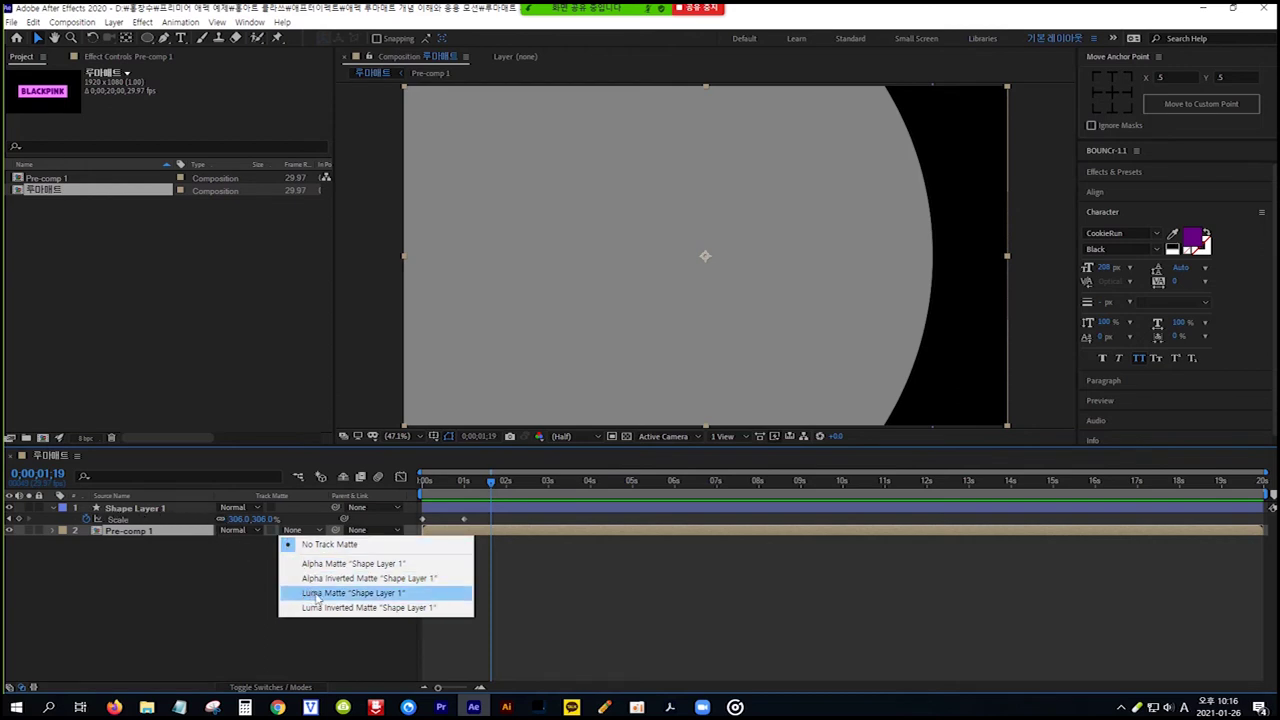
left_click(402, 594)
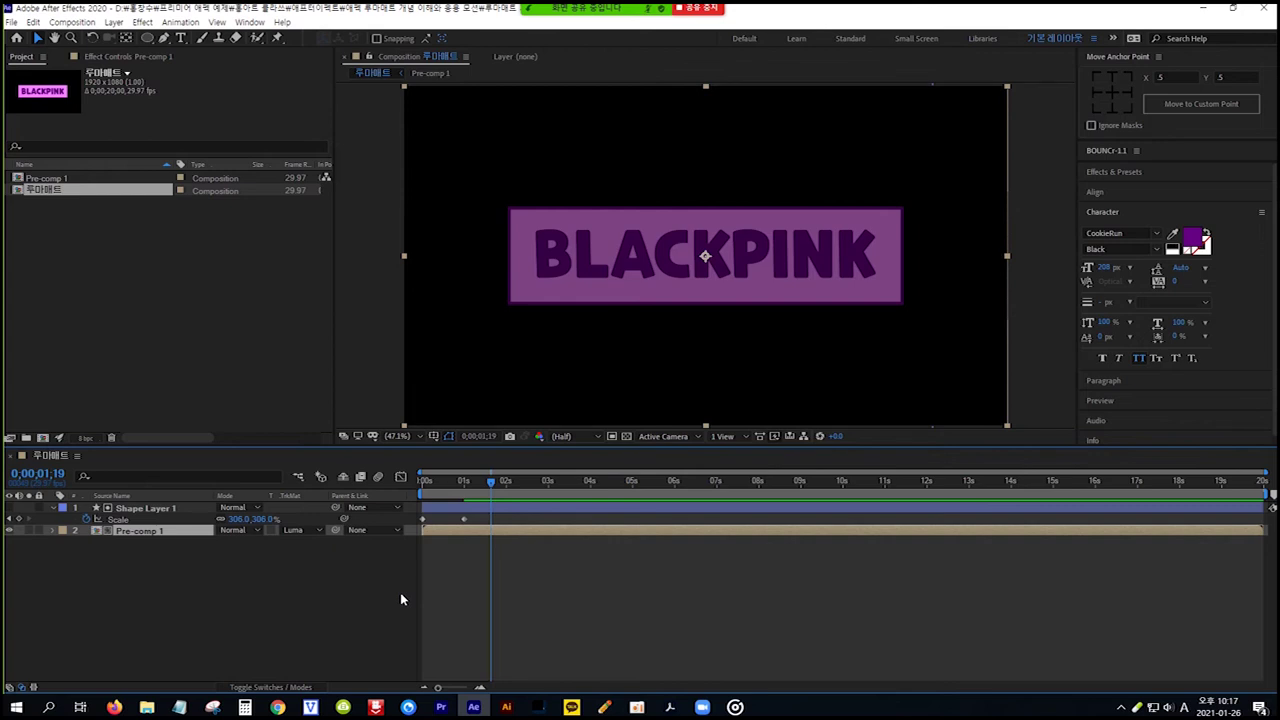
Preview the luma matte reveal from the start, then scrub to 0;00;00;17 to inspect the partly revealed title
key("space")
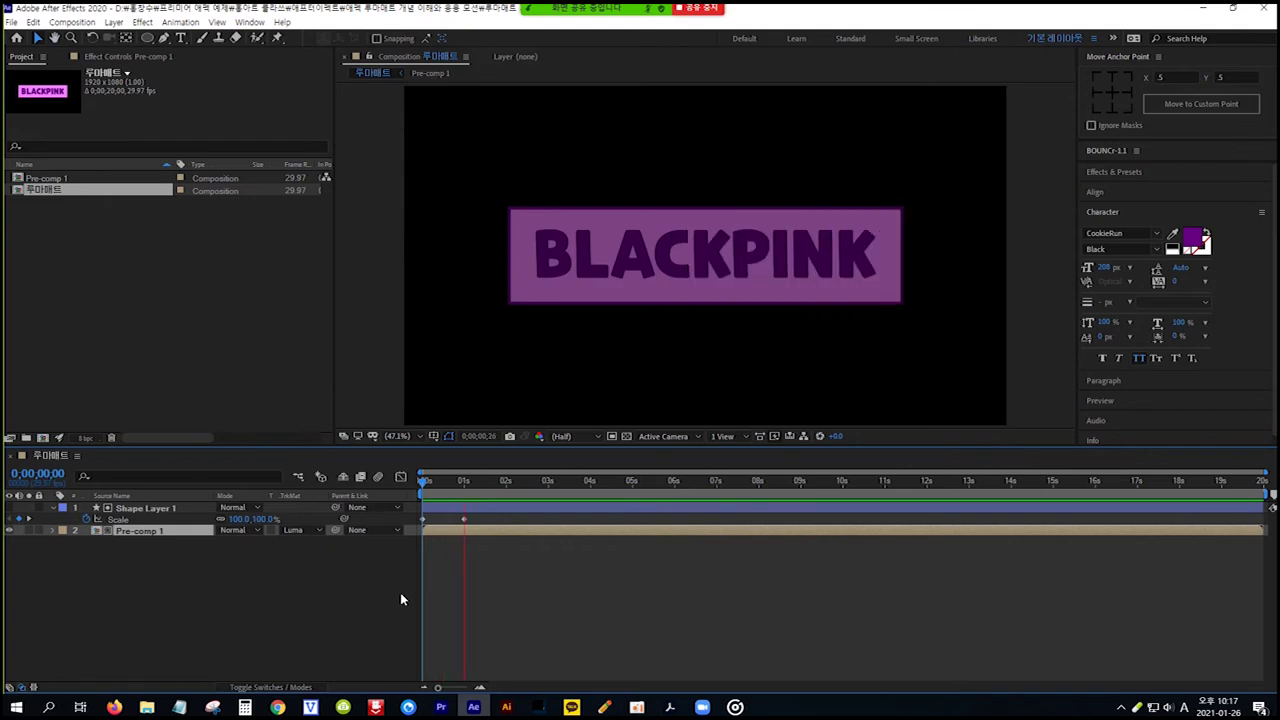
key("space")
key("space")
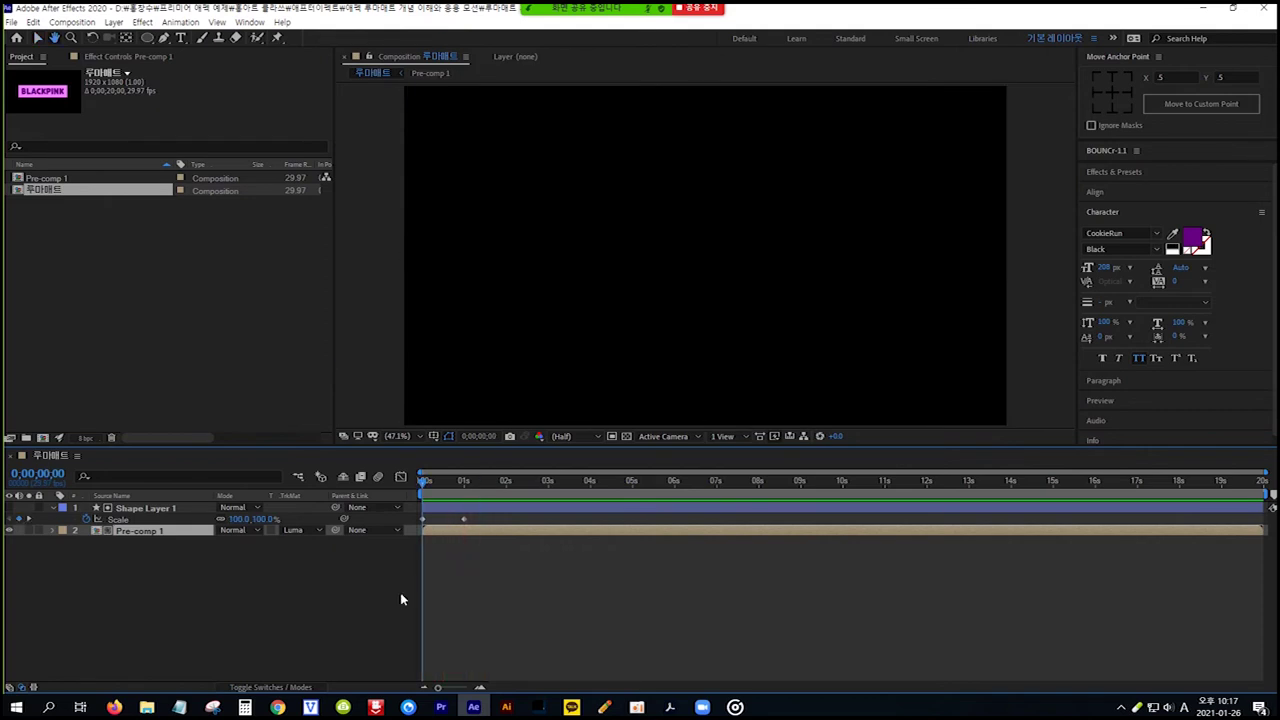
key("space")
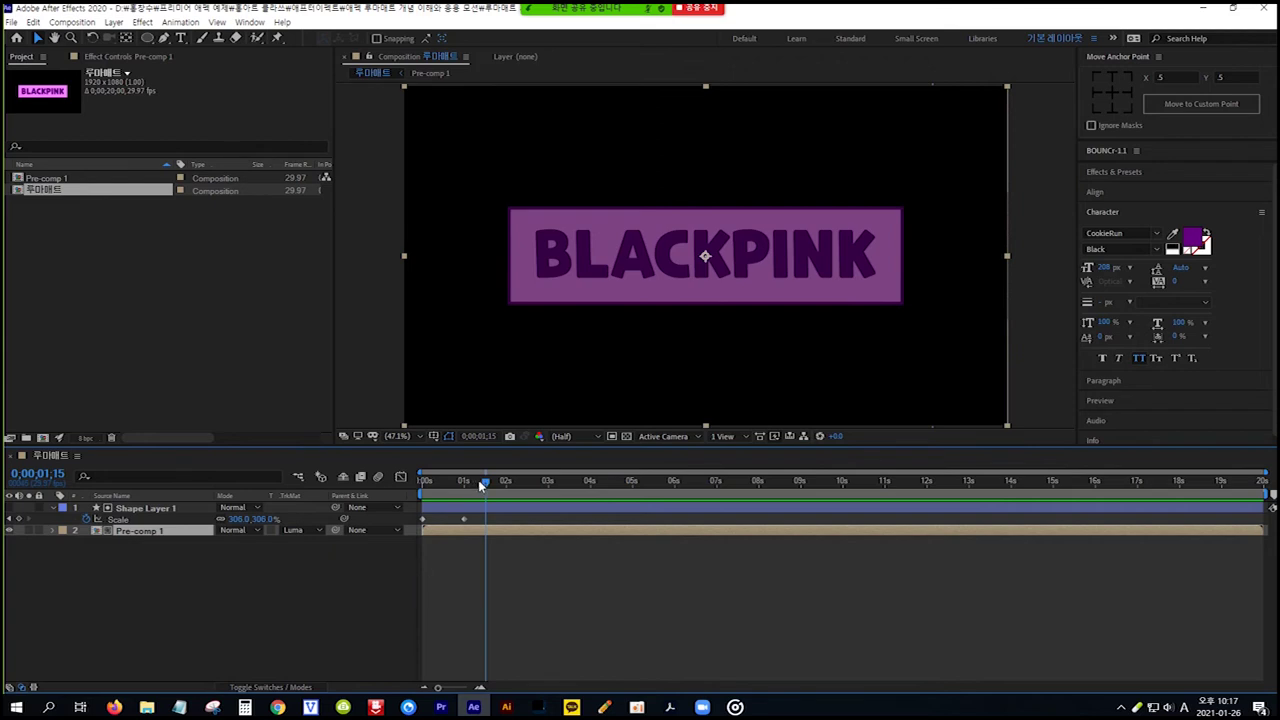
left_click_drag(486, 484, 446, 492)
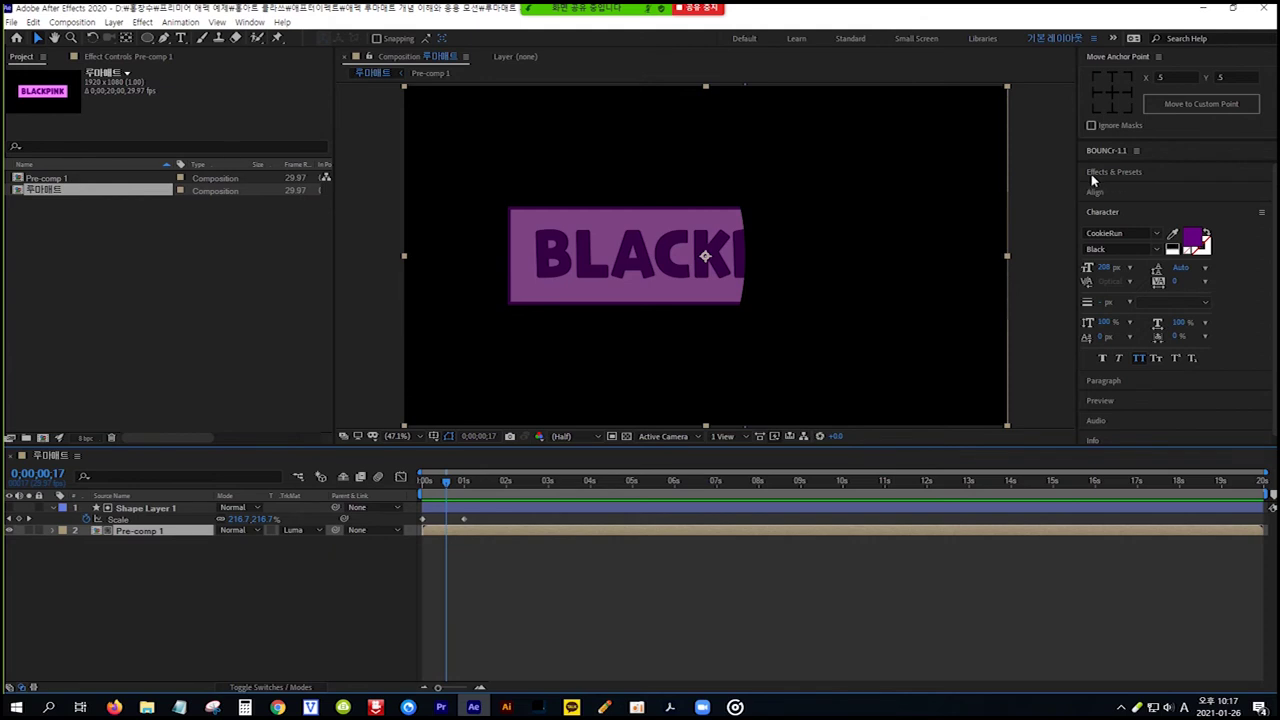
Search the effects for "blur" and apply Gaussian Blur to Shape Layer 1
left_click(1149, 176)
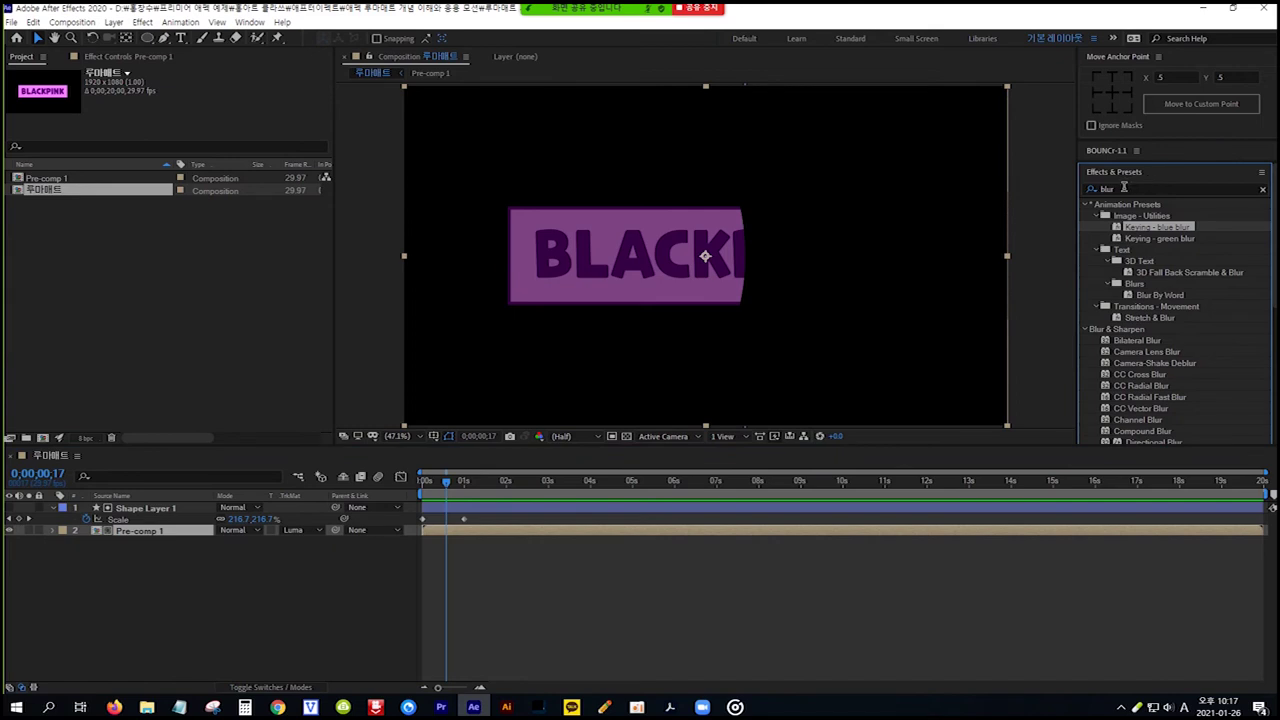
left_click(1124, 188)
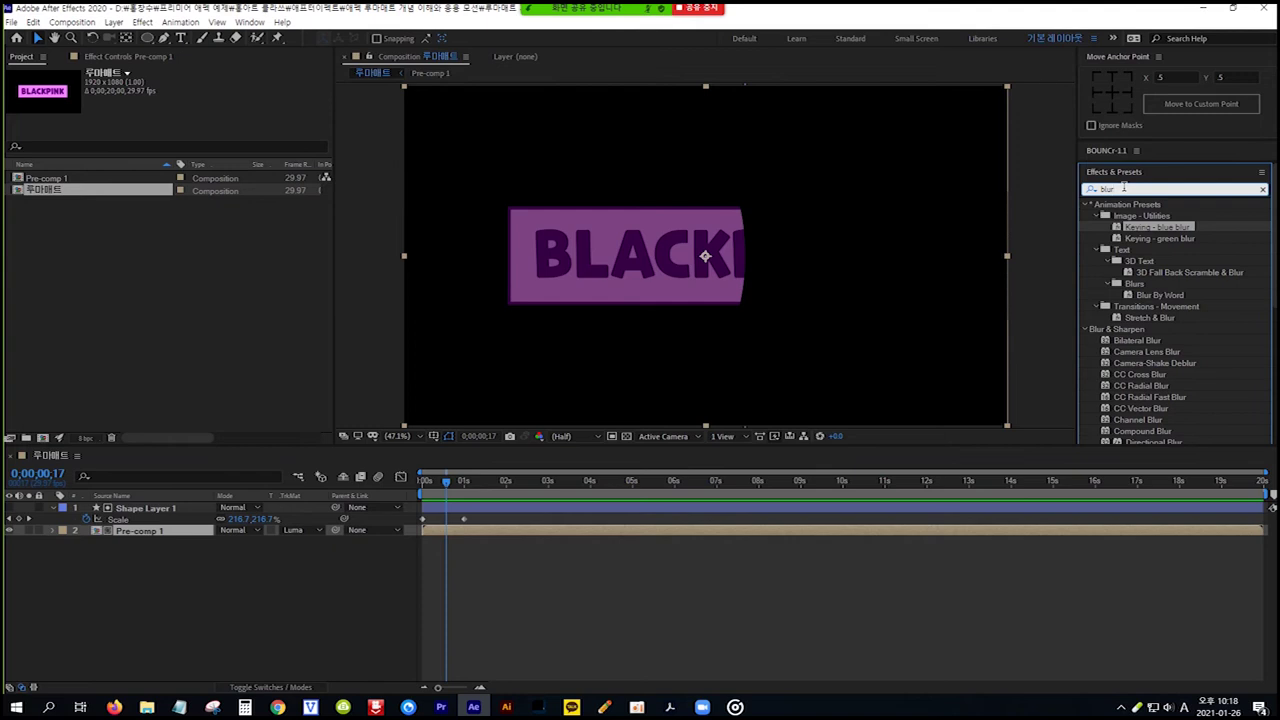
left_click_drag(1124, 188, 1077, 189)
type("bl")
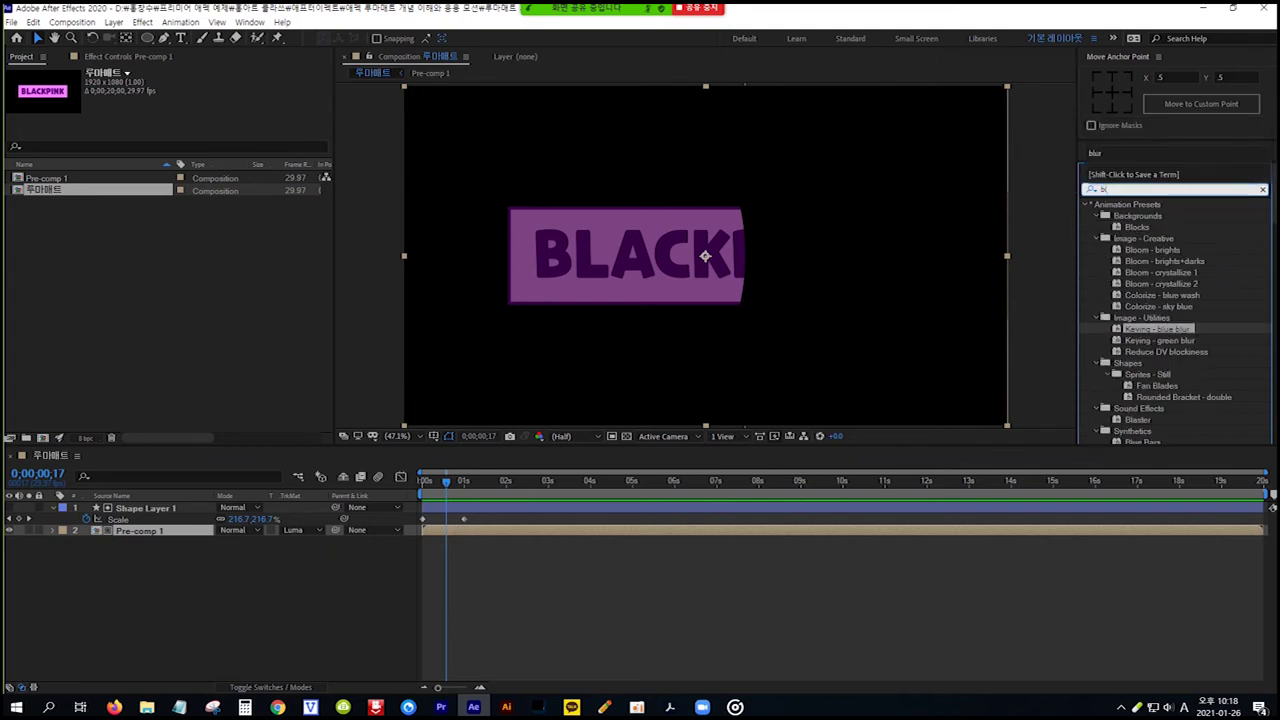
type("ur")
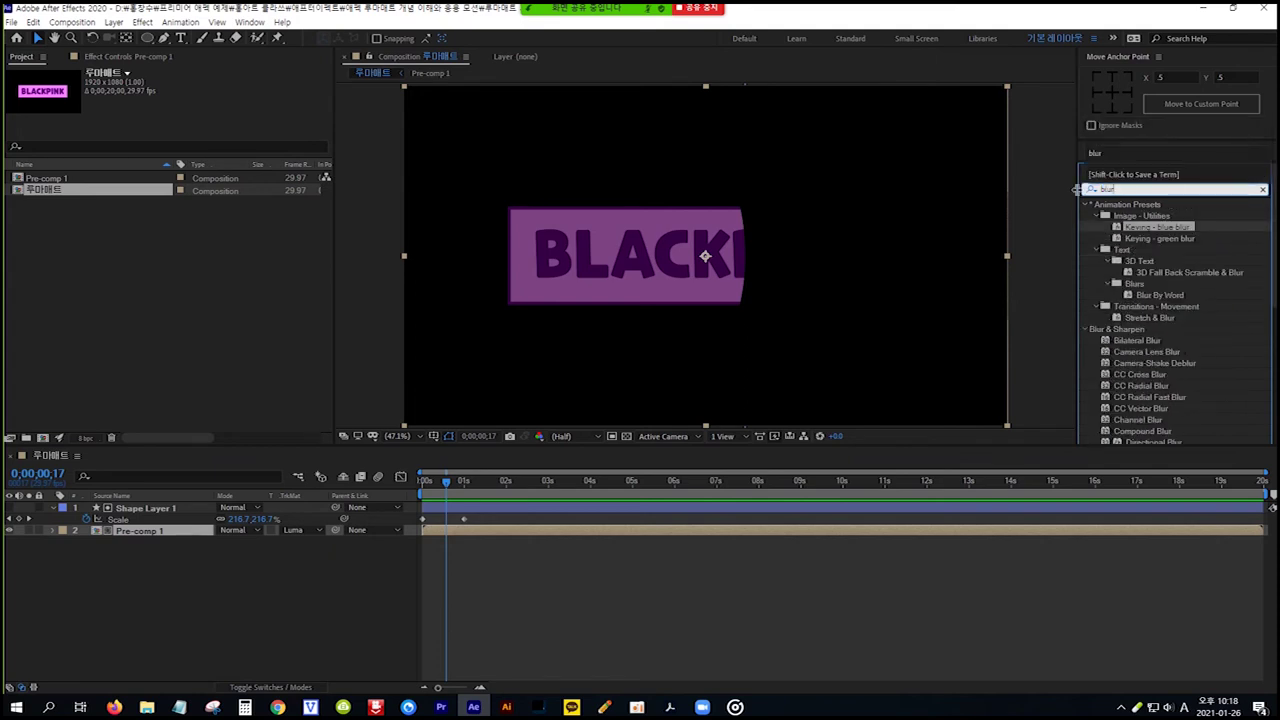
key("Return")
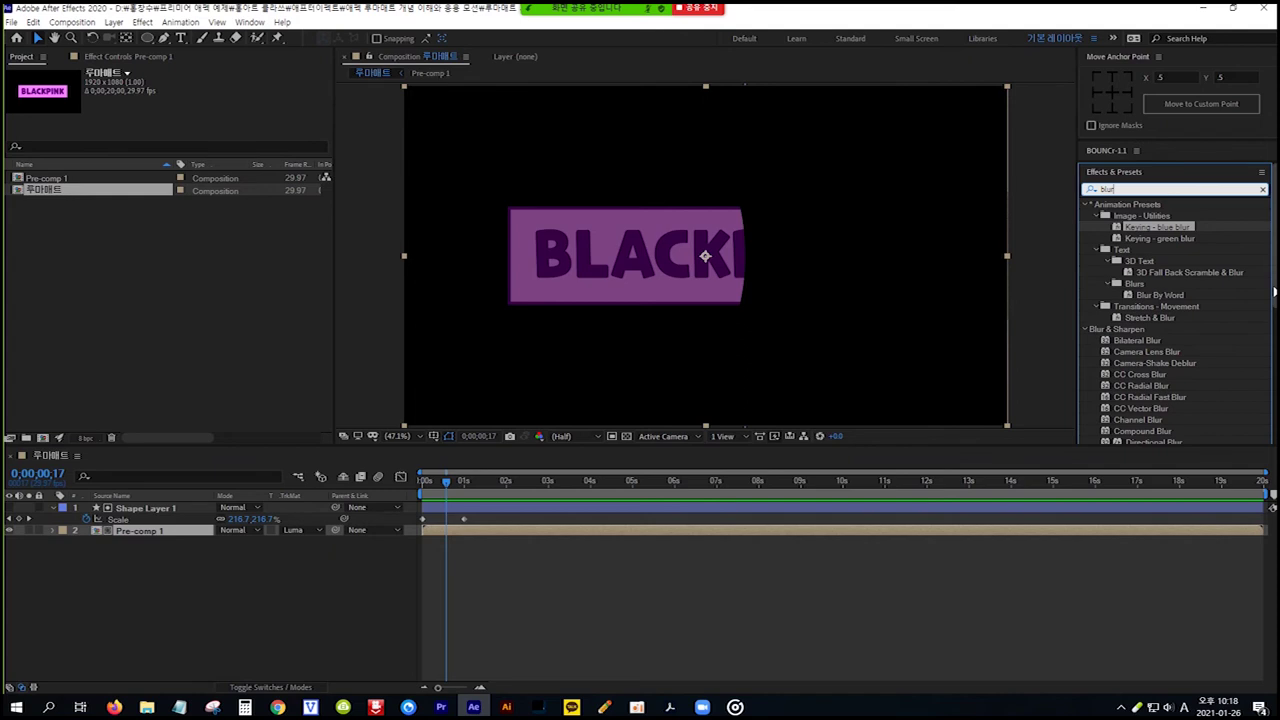
scroll(1273, 300, "down", 3)
scroll(1230, 355, "down", 2)
left_click(1167, 366)
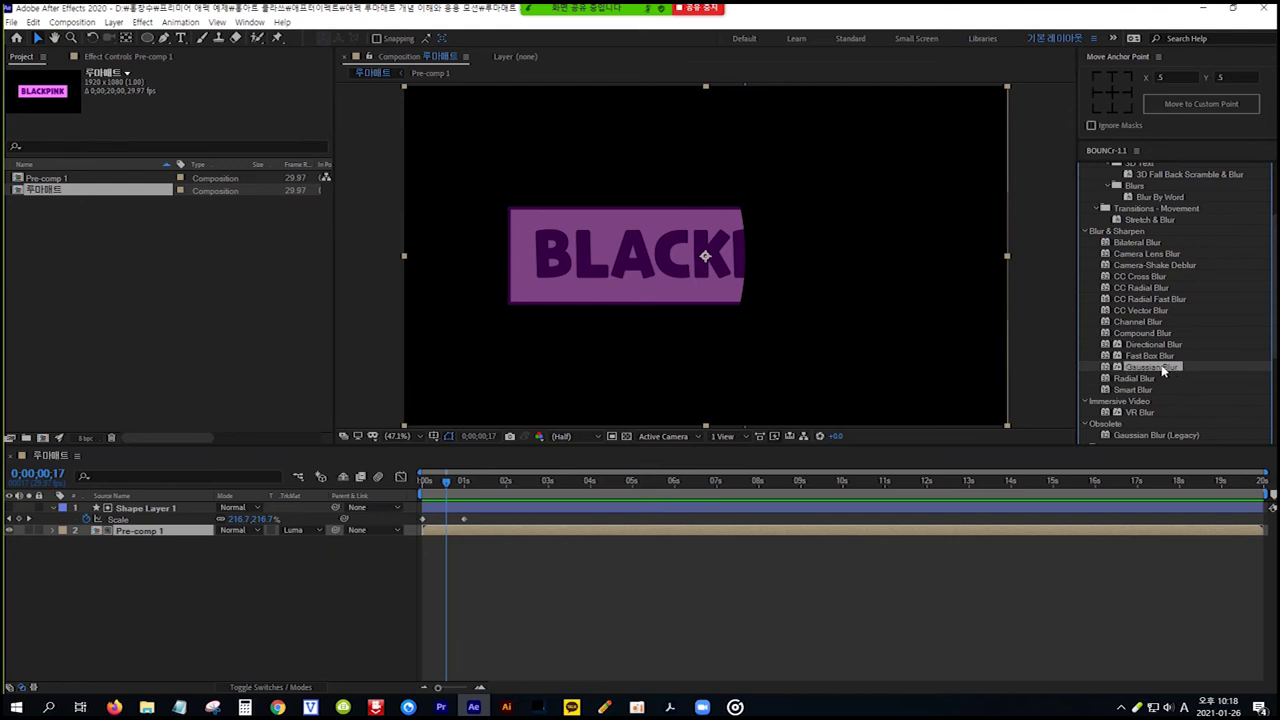
mouse_move(1163, 372)
left_mouse_down()
mouse_move(1055, 380)
mouse_move(901, 437)
mouse_move(150, 508)
mouse_move(200, 520)
mouse_move(180, 508)
left_mouse_up()
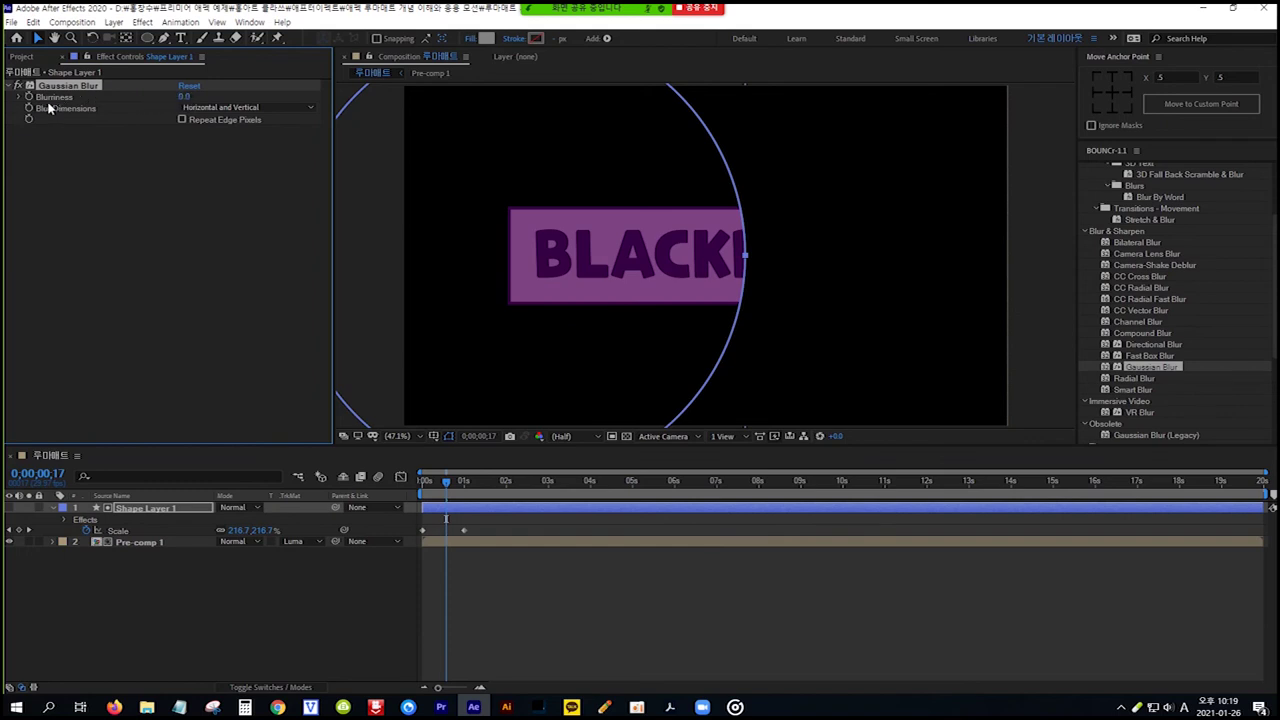
Set the Gaussian Blur's Blurriness on Shape Layer 1 to about 50 to soften the matte edge
left_click_drag(183, 100, 288, 97)
mouse_move(183, 98)
left_mouse_down()
mouse_move(256, 96)
mouse_move(183, 100)
mouse_move(240, 100)
mouse_move(190, 100)
mouse_move(207, 96)
left_mouse_up()
left_click_drag(197, 101, 210, 97)
left_click_drag(221, 97, 230, 97)
left_click_drag(201, 97, 204, 96)
Try lighter and darker fill colors on Shape Layer 1 and settle on dark grey 4A4A4A
left_click(168, 509)
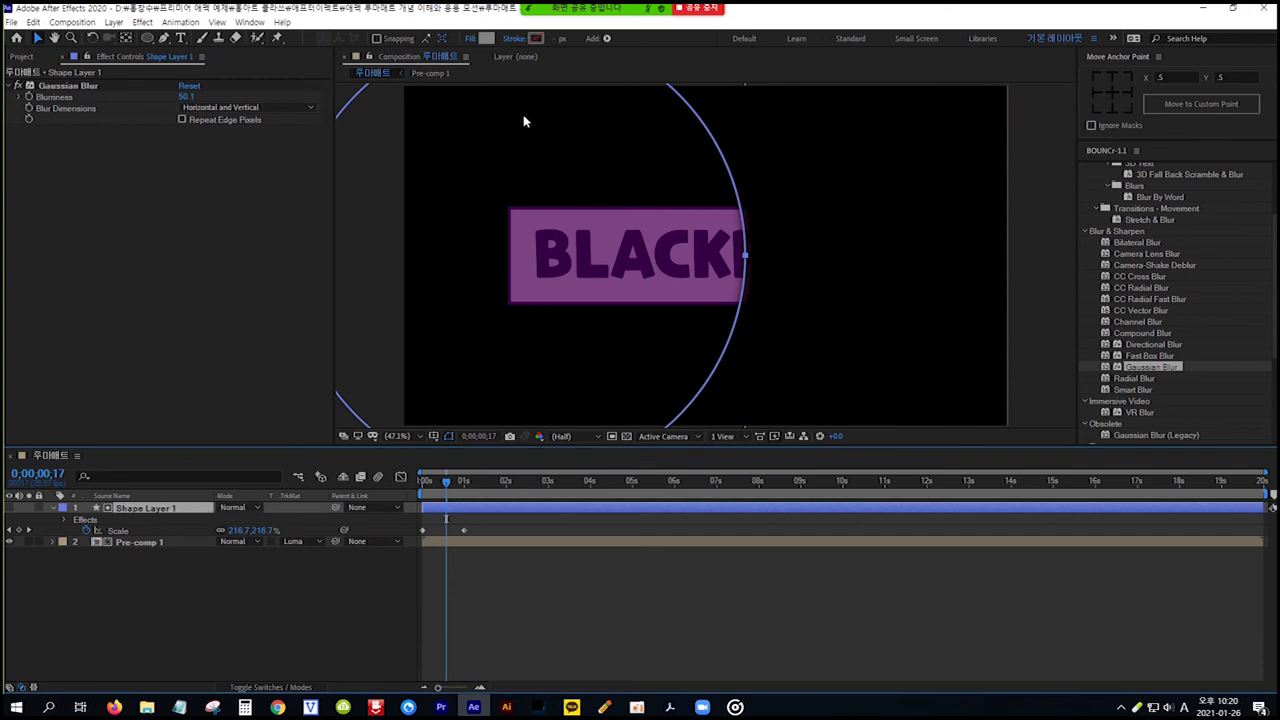
left_click(487, 39)
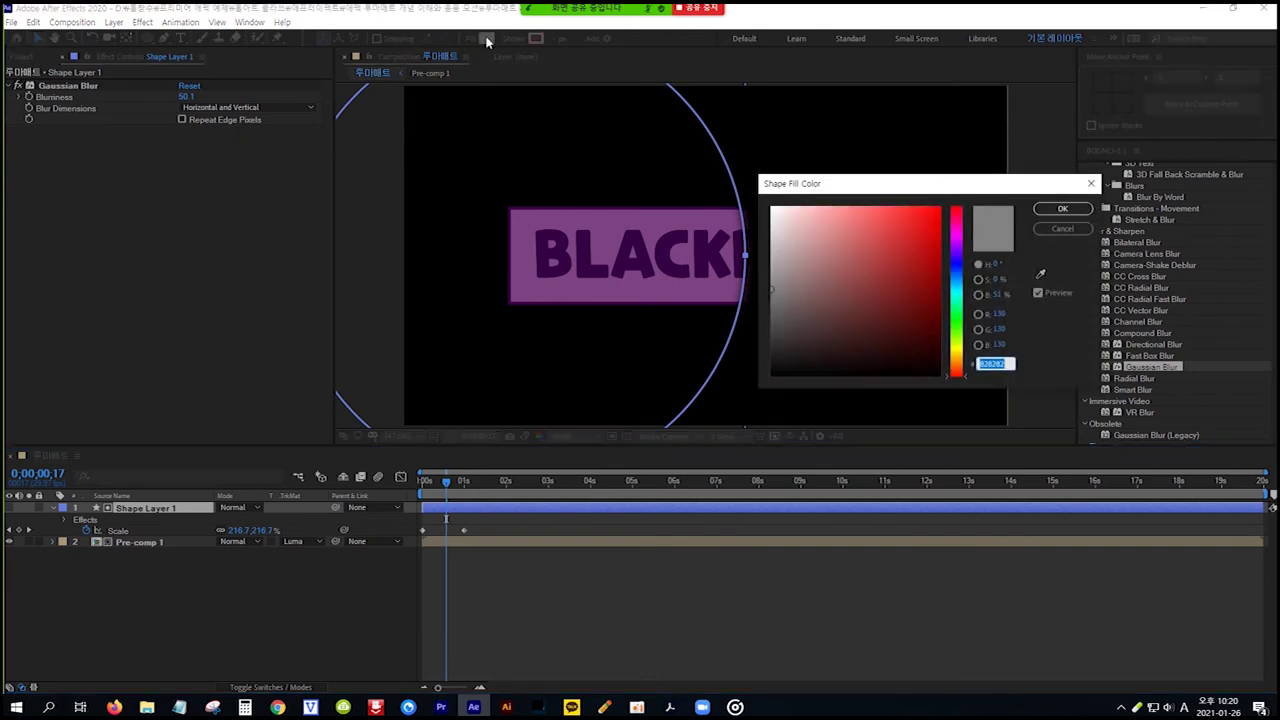
left_click_drag(877, 188, 898, 179)
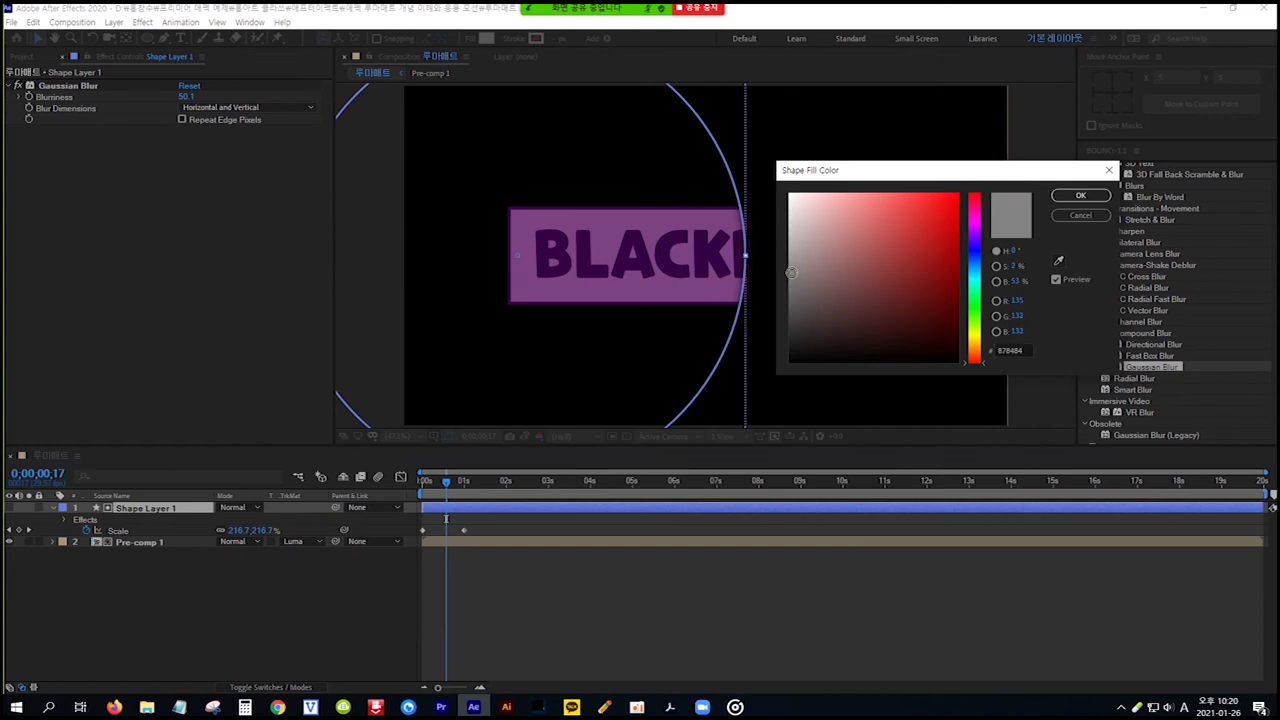
mouse_move(791, 276)
left_mouse_down()
mouse_move(788, 197)
mouse_move(791, 366)
mouse_move(791, 284)
left_mouse_up()
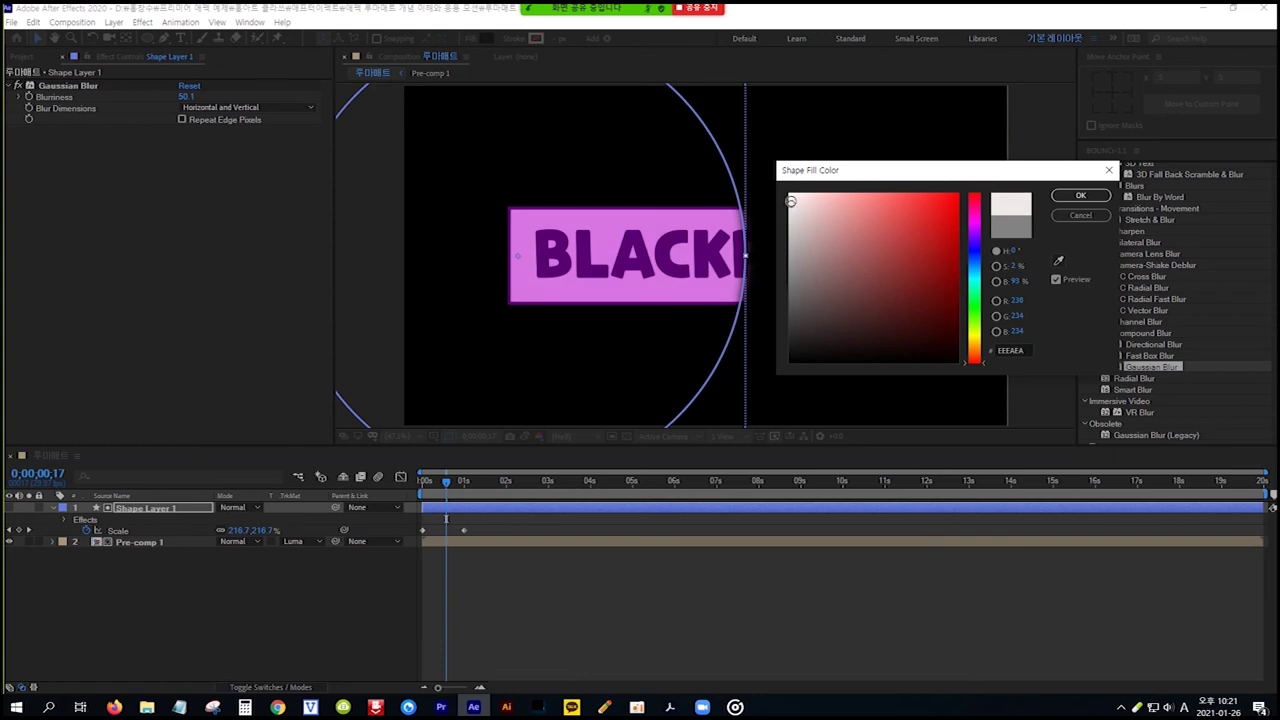
left_click_drag(790, 196, 790, 211)
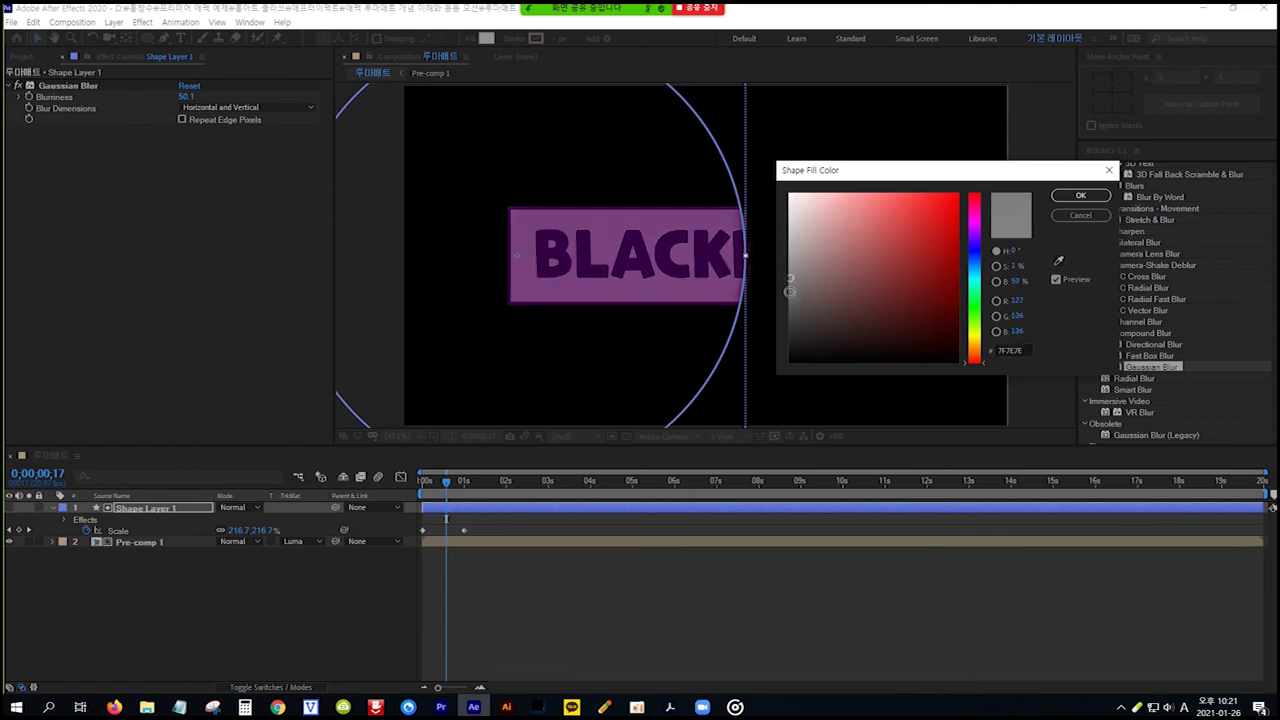
mouse_move(790, 344)
left_mouse_down()
mouse_move(789, 366)
mouse_move(791, 340)
left_mouse_up()
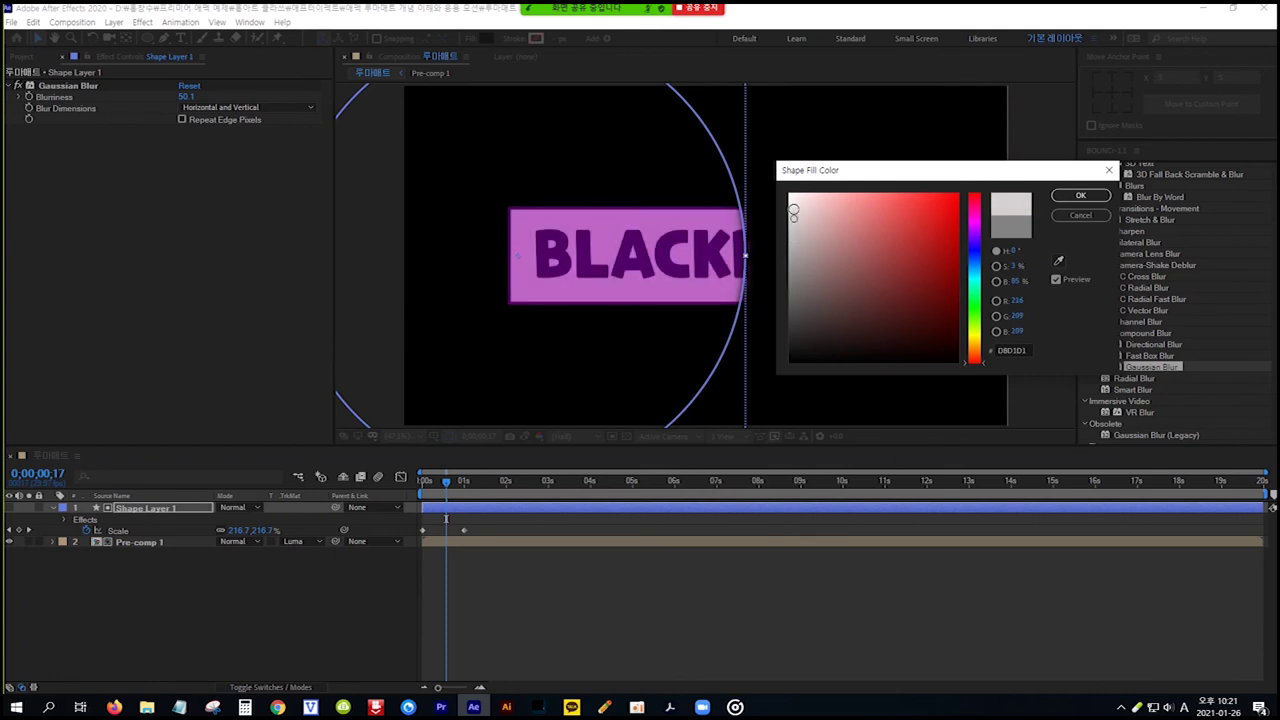
left_click_drag(792, 197, 792, 213)
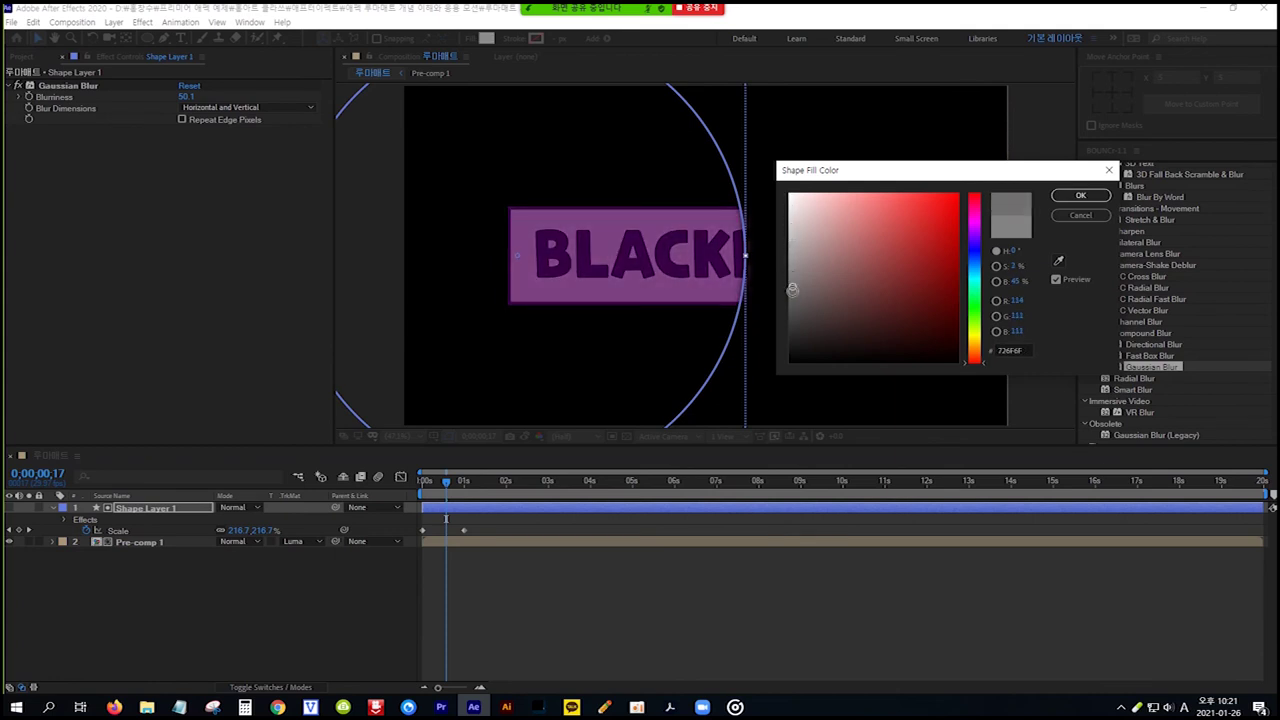
mouse_move(792, 316)
left_mouse_down()
mouse_move(791, 360)
mouse_move(793, 328)
left_mouse_up()
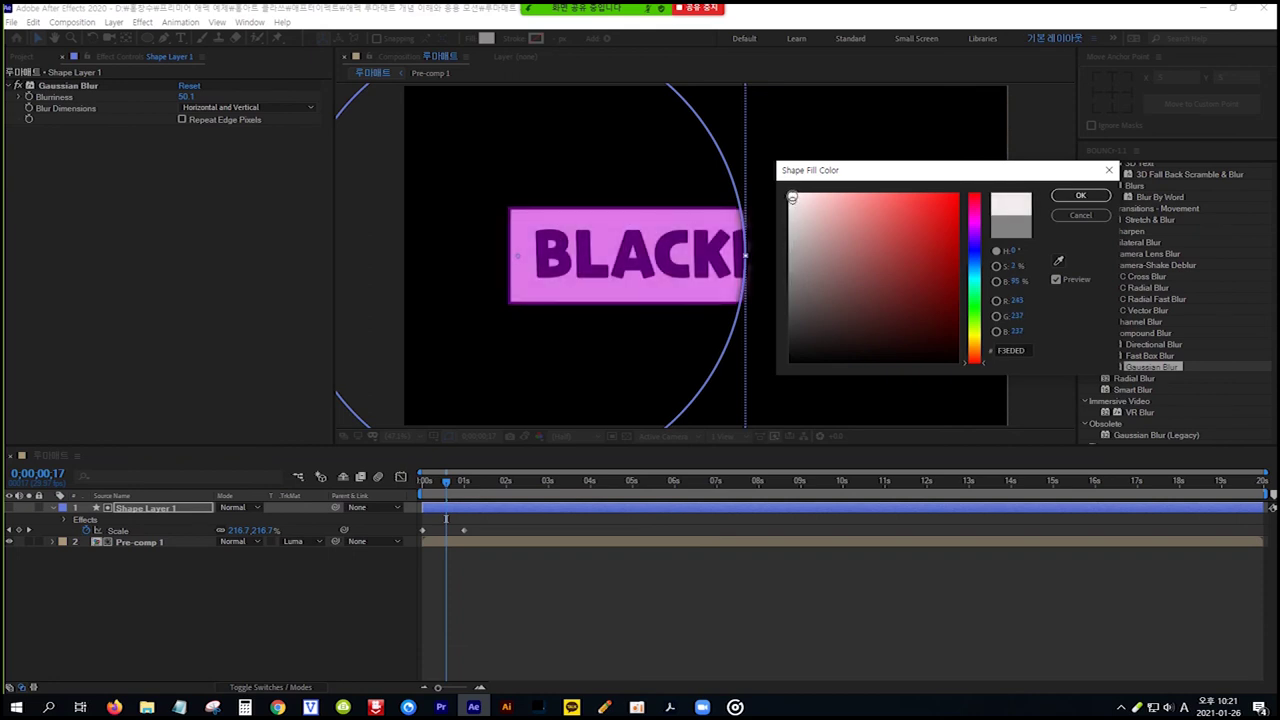
left_click_drag(790, 211, 790, 231)
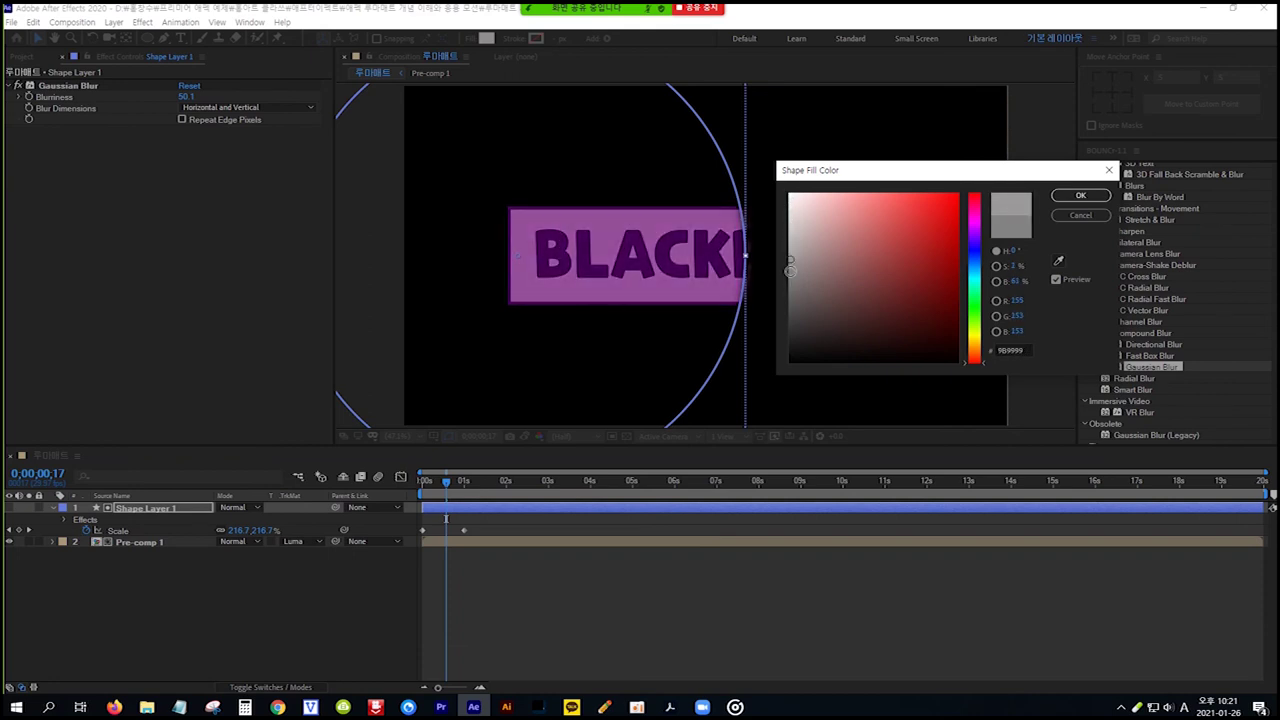
mouse_move(790, 331)
left_mouse_down()
mouse_move(789, 366)
mouse_move(790, 193)
mouse_move(787, 313)
left_mouse_up()
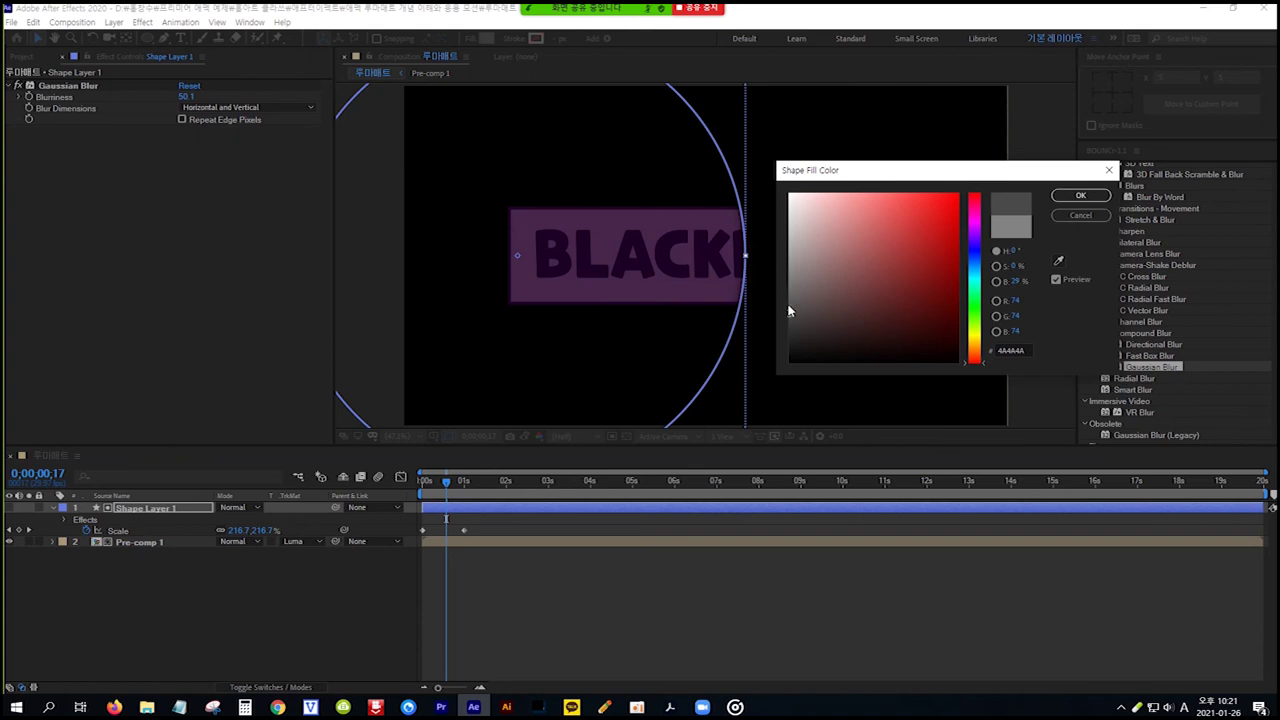
left_click(1068, 197)
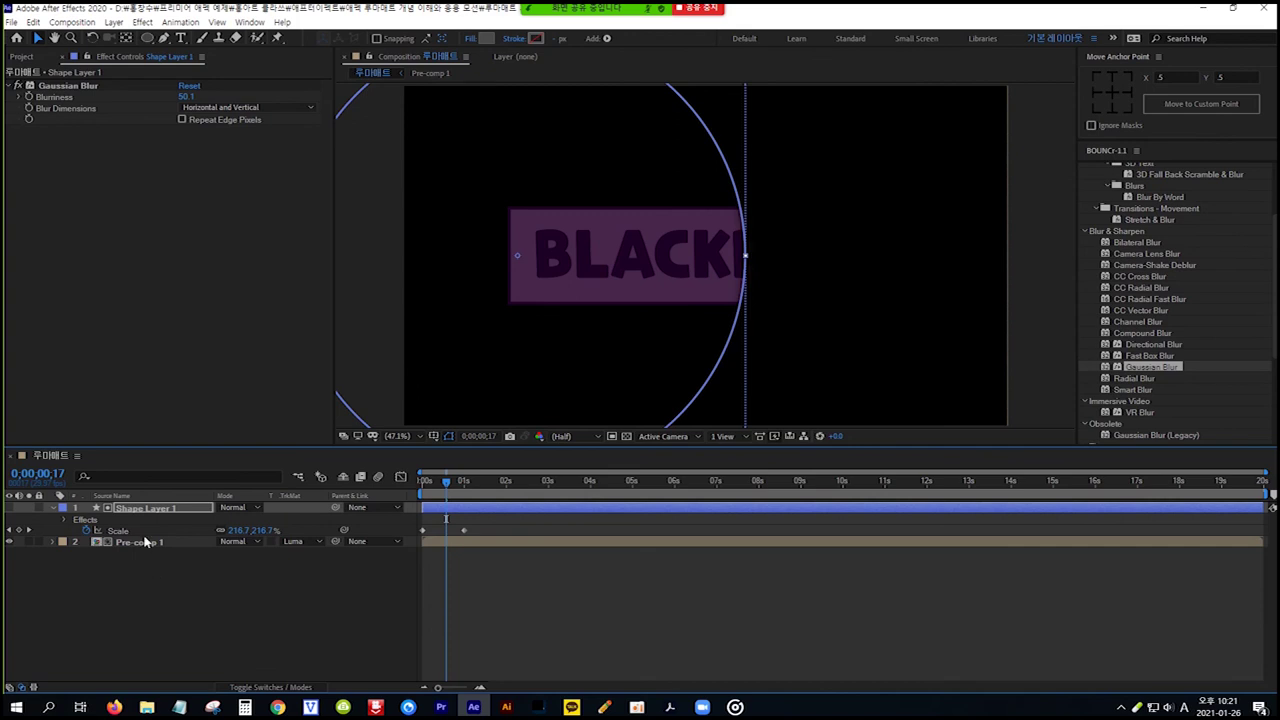
Duplicate Shape Layer 1 together with Pre-comp 1 and delay the upper pair by a few frames in the timeline
left_click(54, 509)
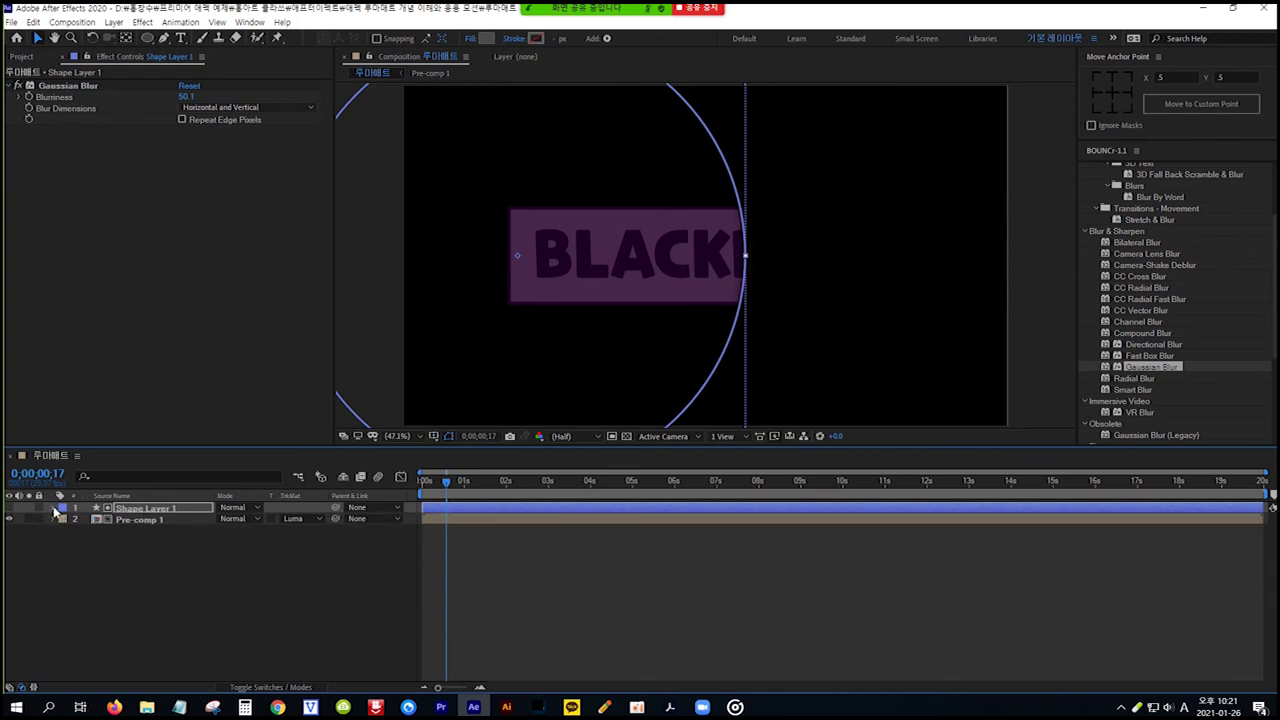
left_click_drag(194, 558, 132, 509)
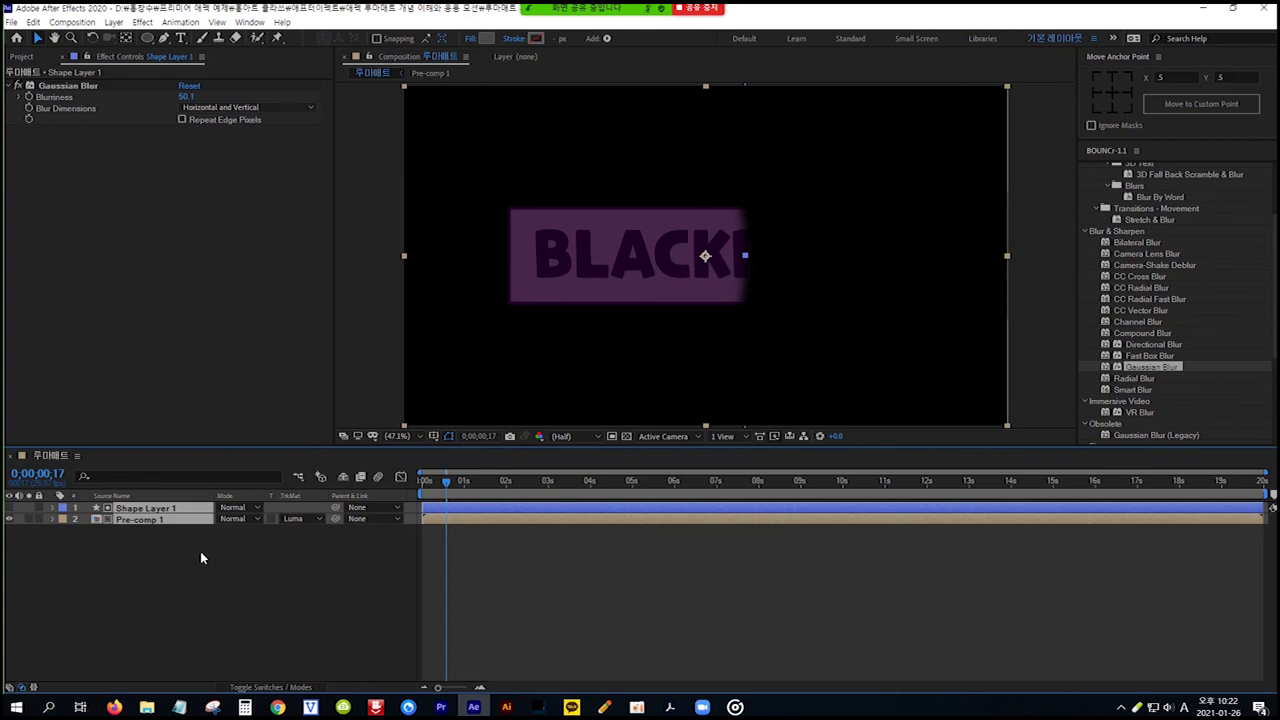
key("ctrl+d")
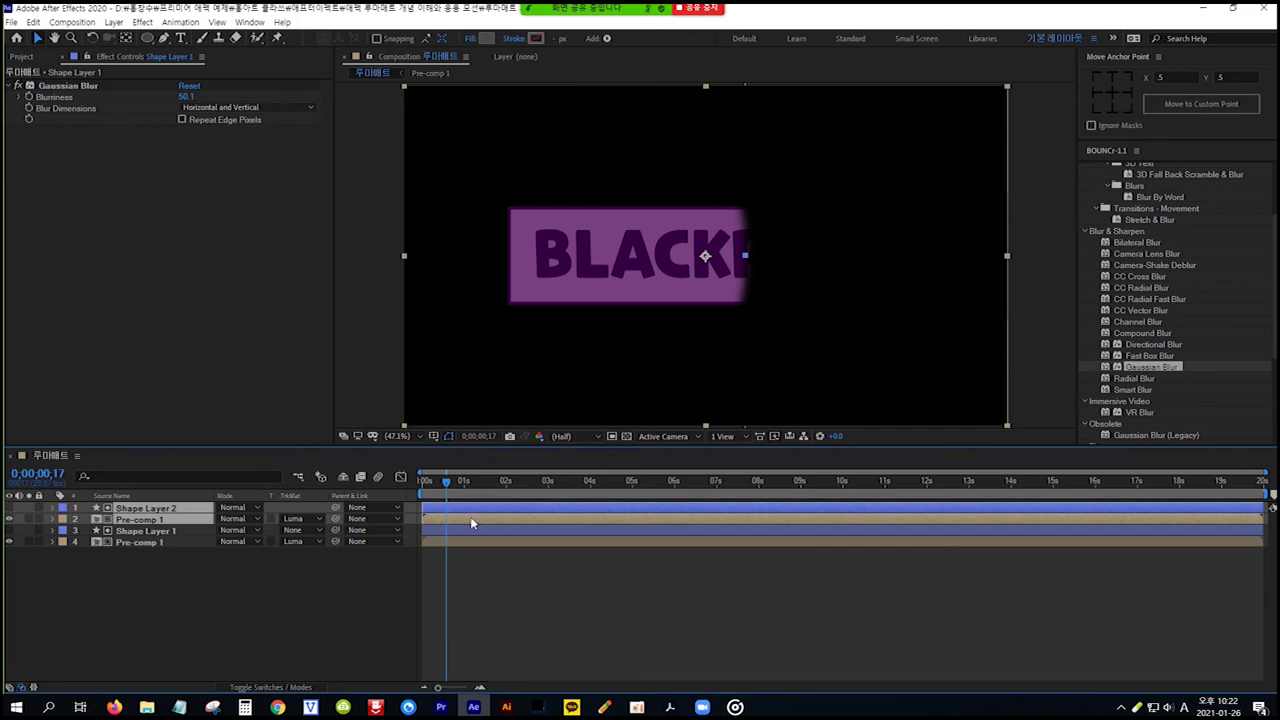
left_click_drag(471, 516, 475, 516)
left_click_drag(477, 518, 481, 518)
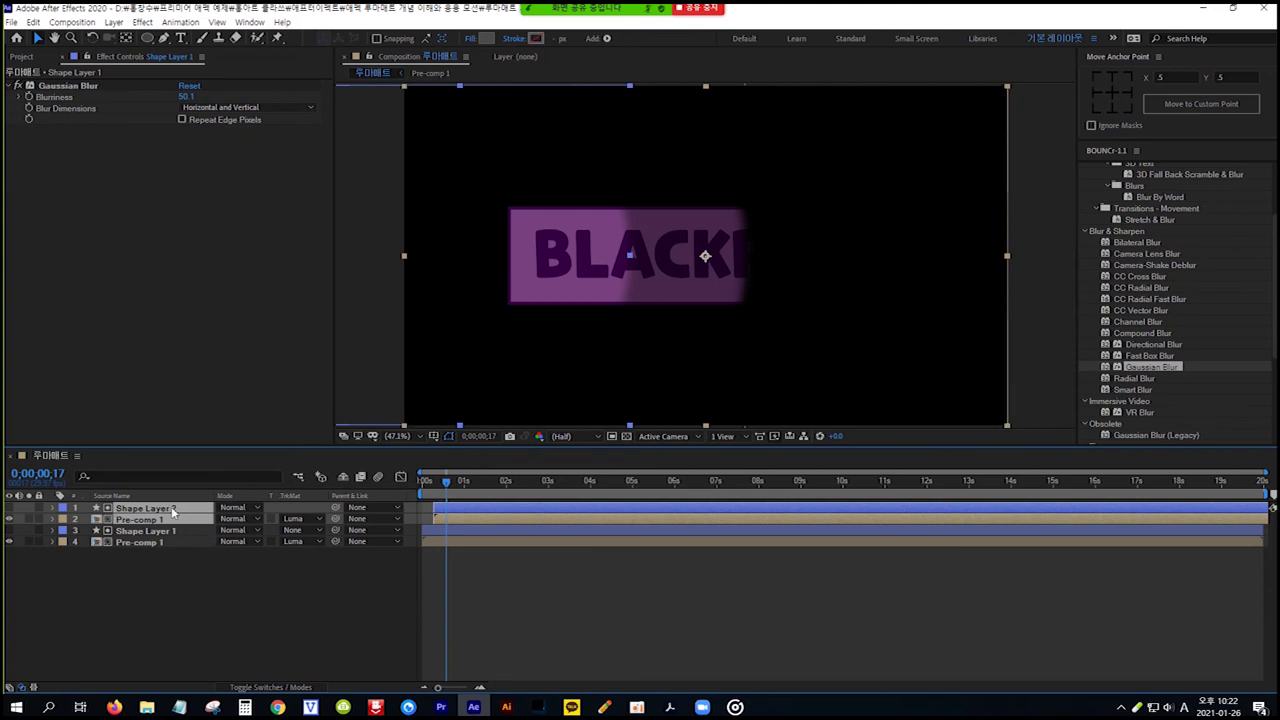
Change the fill color of Shape Layer 2 to white, FFFFFF
left_click(187, 605)
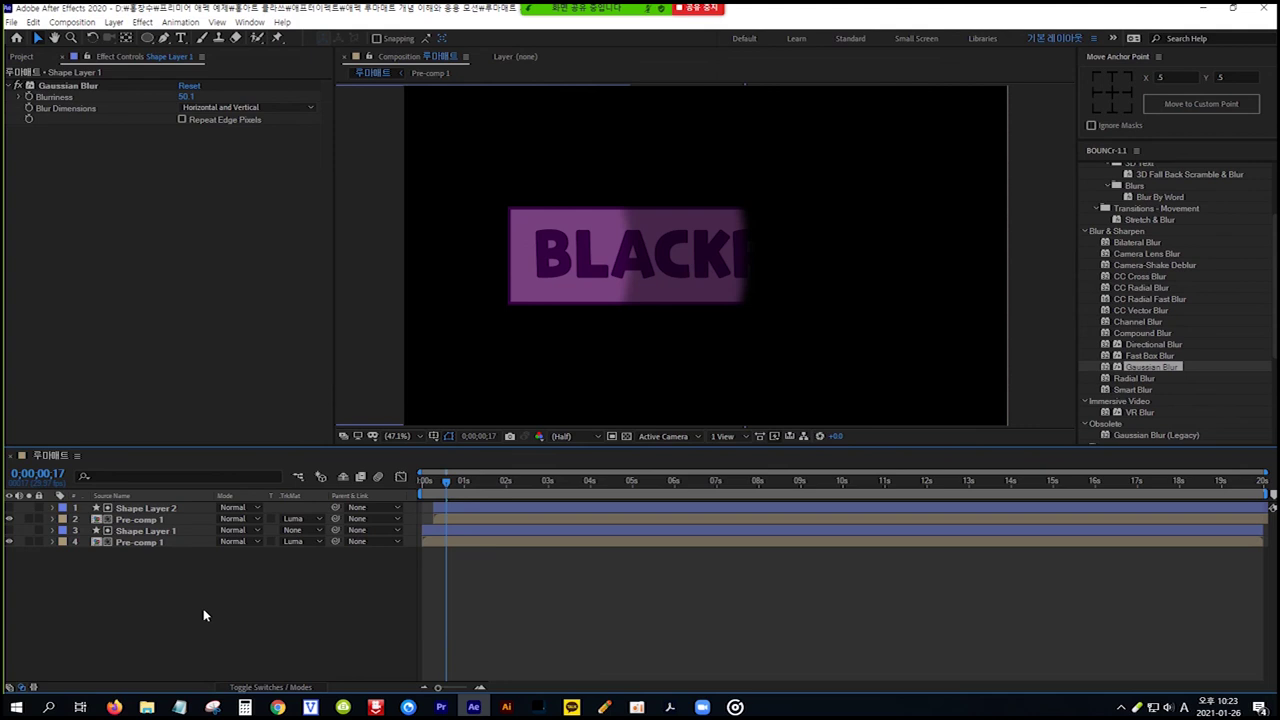
left_click(170, 510)
left_click(150, 510)
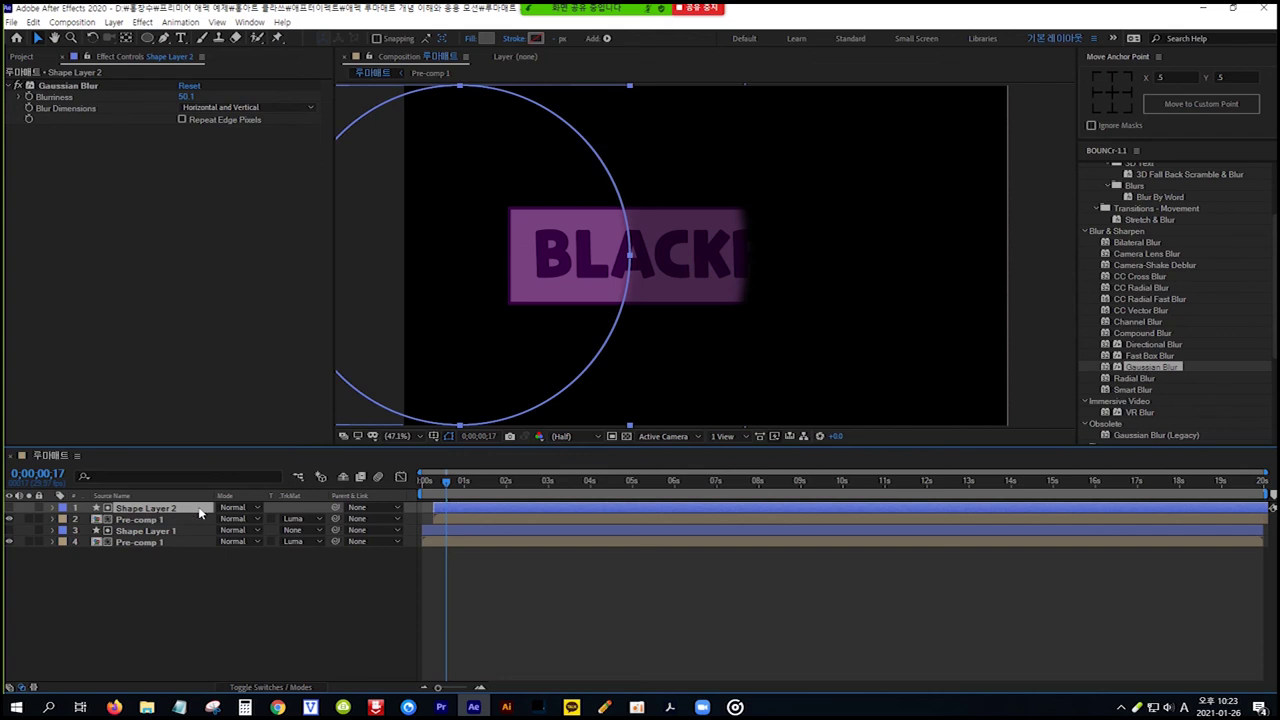
left_click(488, 39)
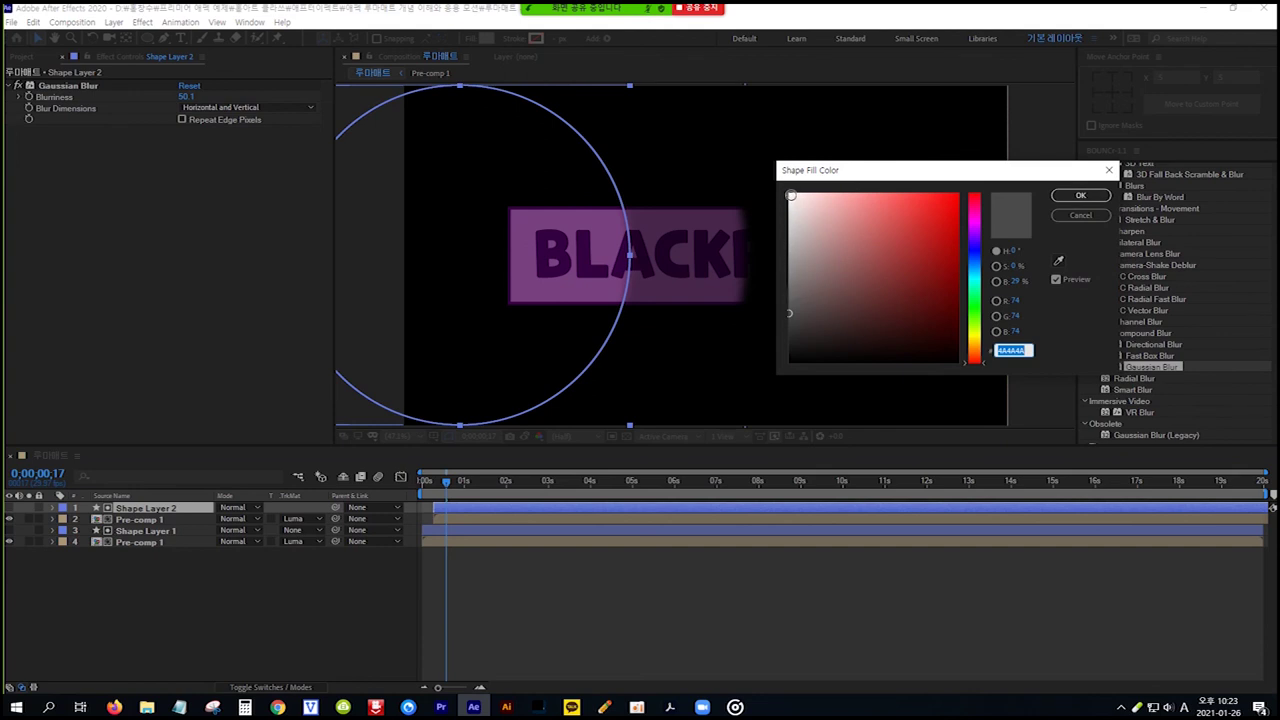
left_click_drag(791, 212, 787, 188)
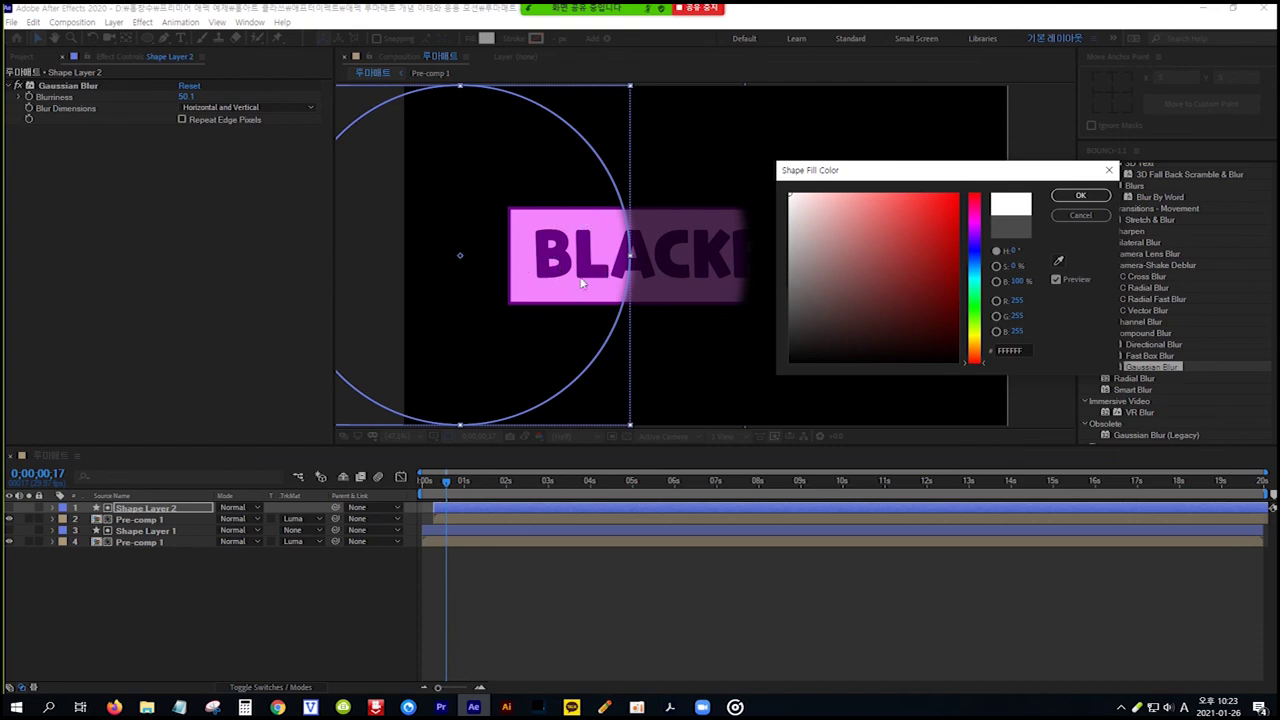
left_click(1078, 200)
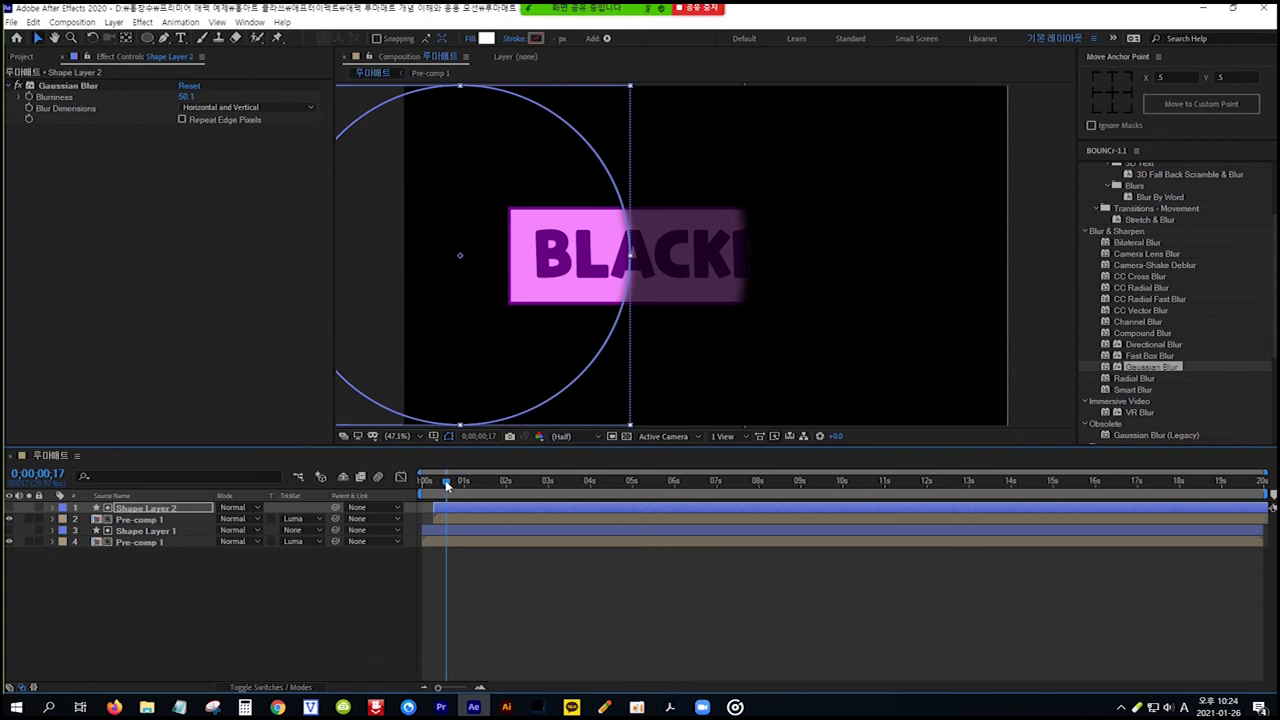
End the work area at 0;00;01;10 and return to the start of the composition
left_click_drag(445, 480, 477, 485)
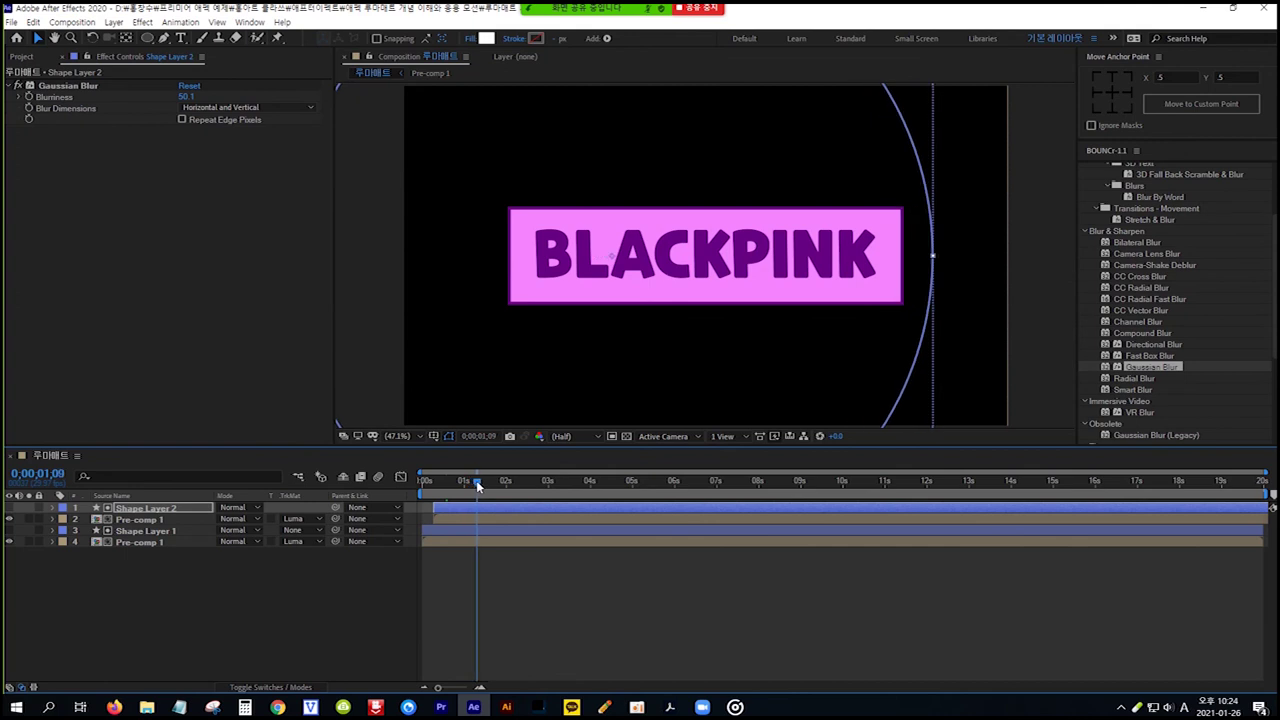
left_click_drag(476, 480, 477, 480)
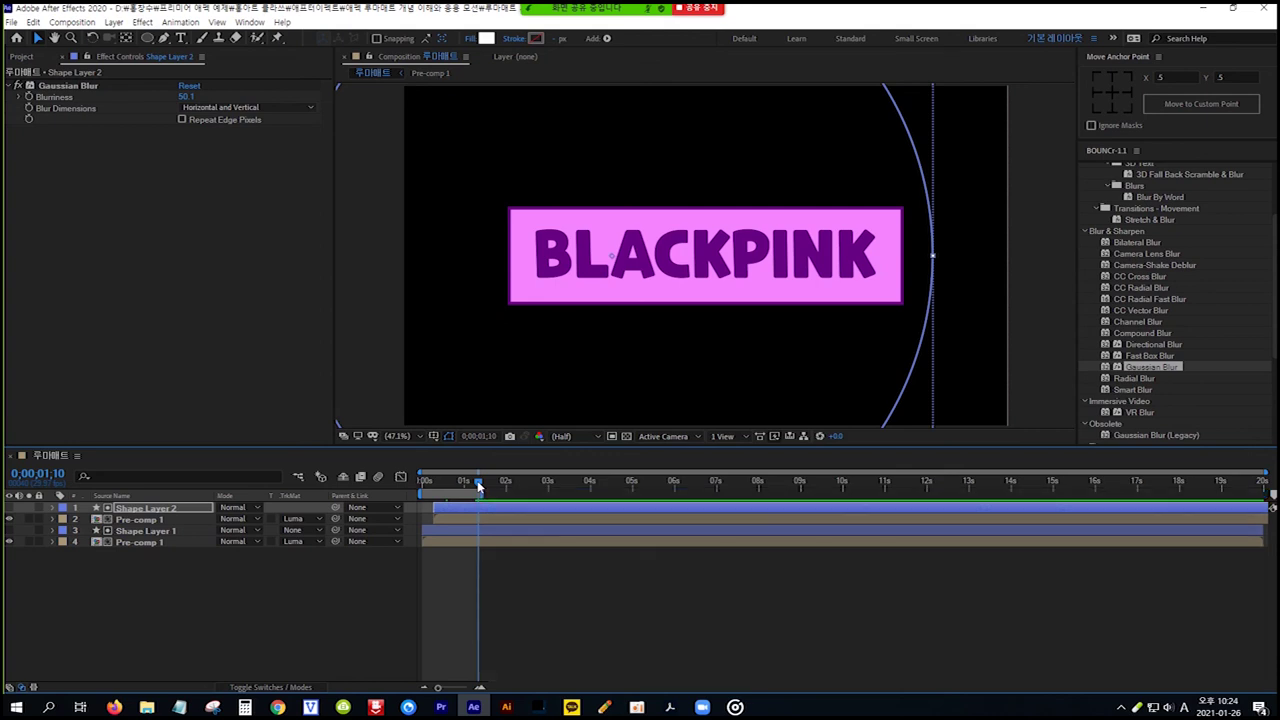
key("Home")
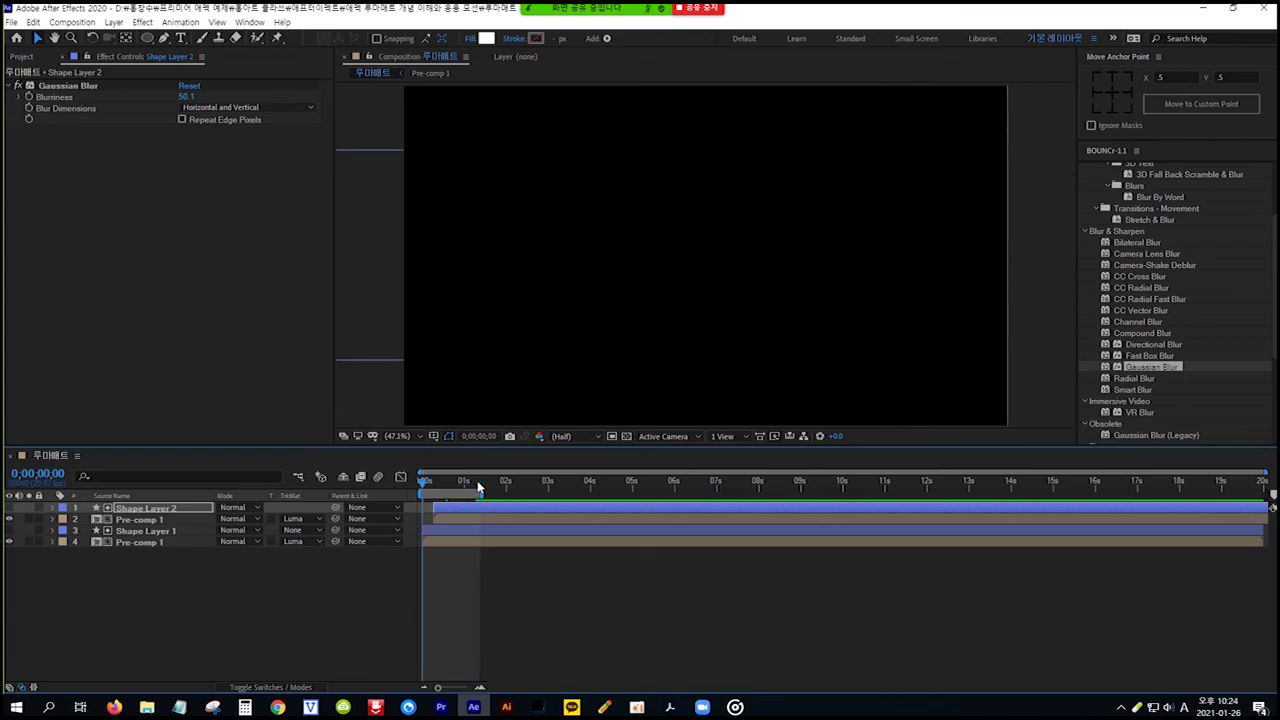